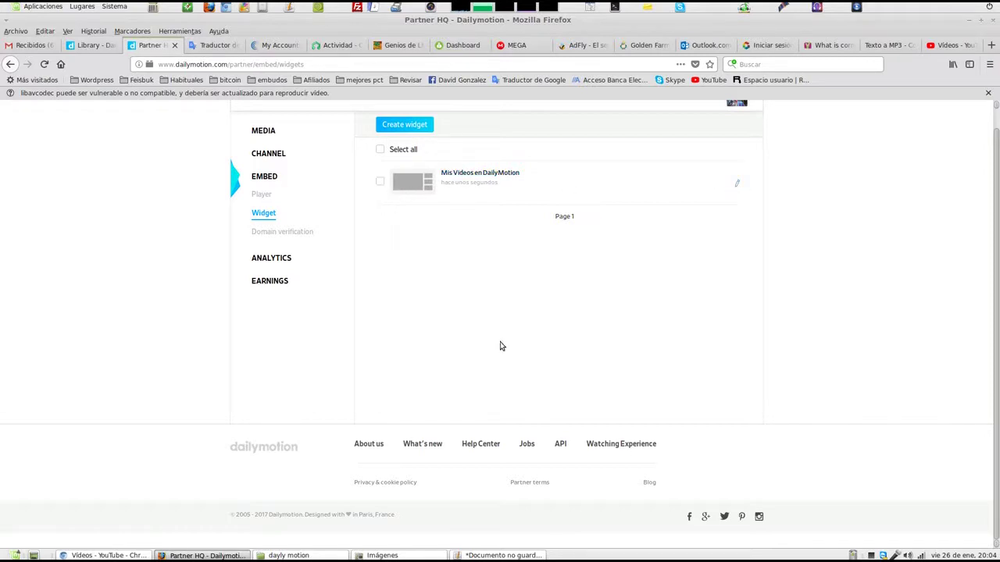
scroll(500, 344, "up", 1)
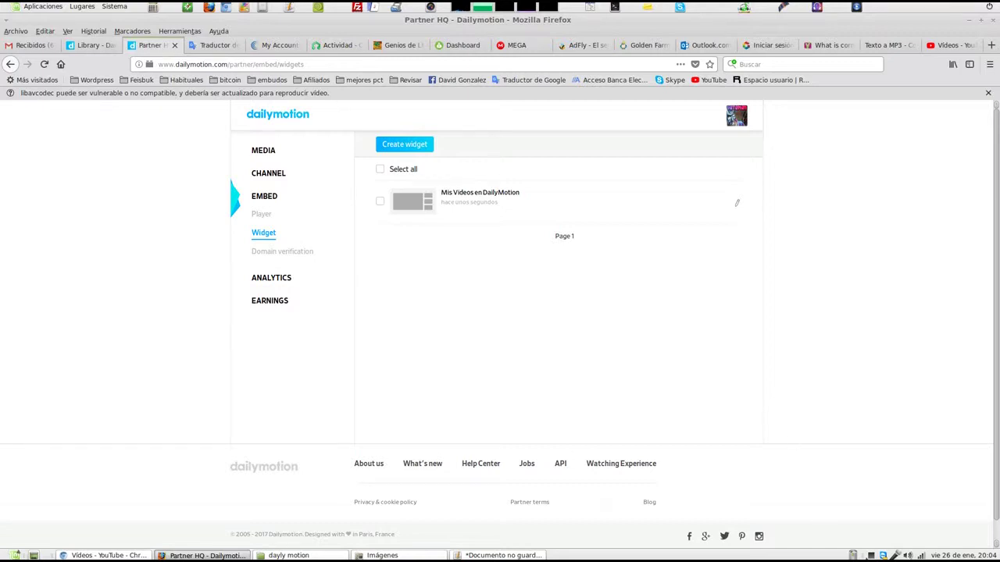
left_click(871, 555)
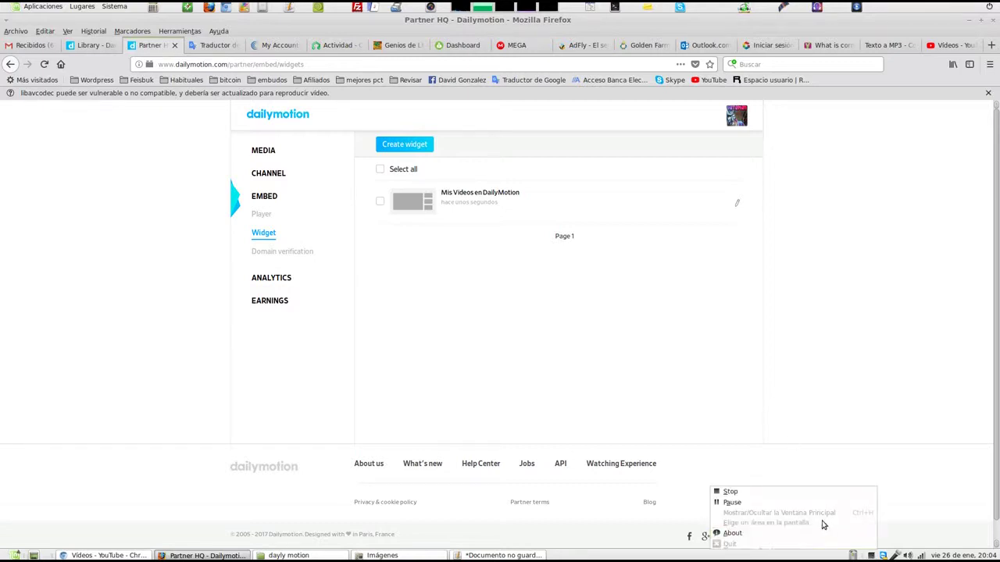
left_click(779, 508)
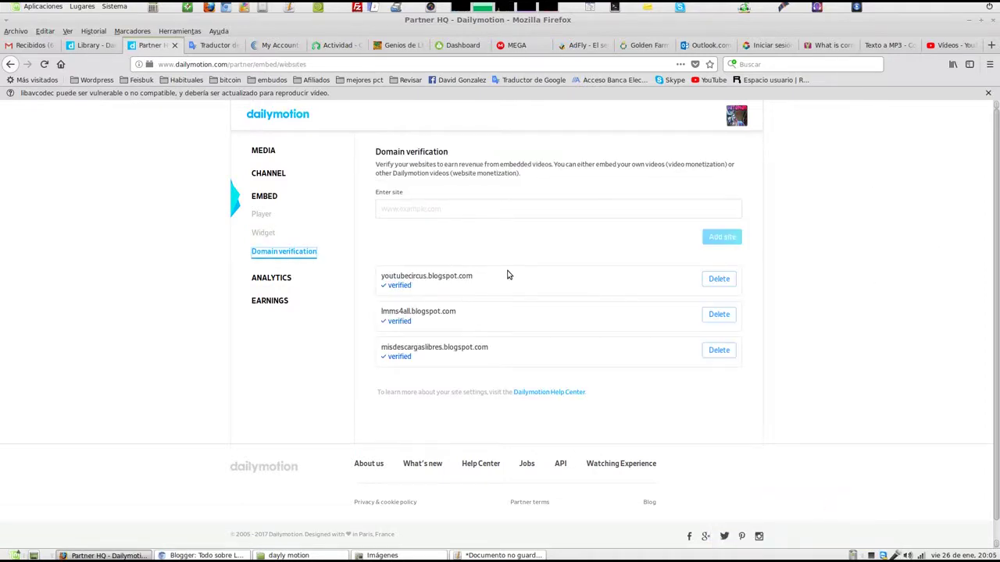
scroll(507, 275, "down", 1)
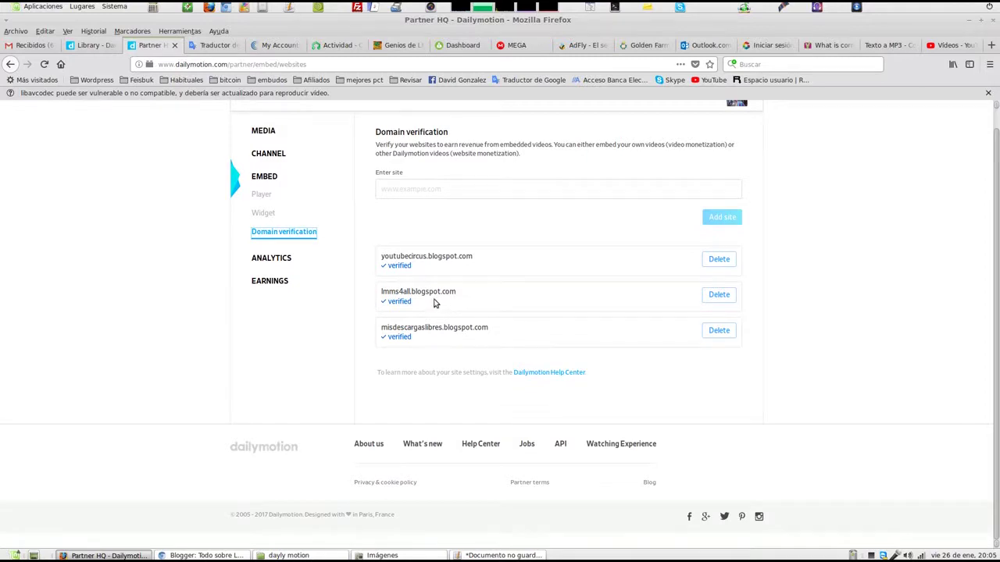
left_click_drag(468, 295, 373, 296)
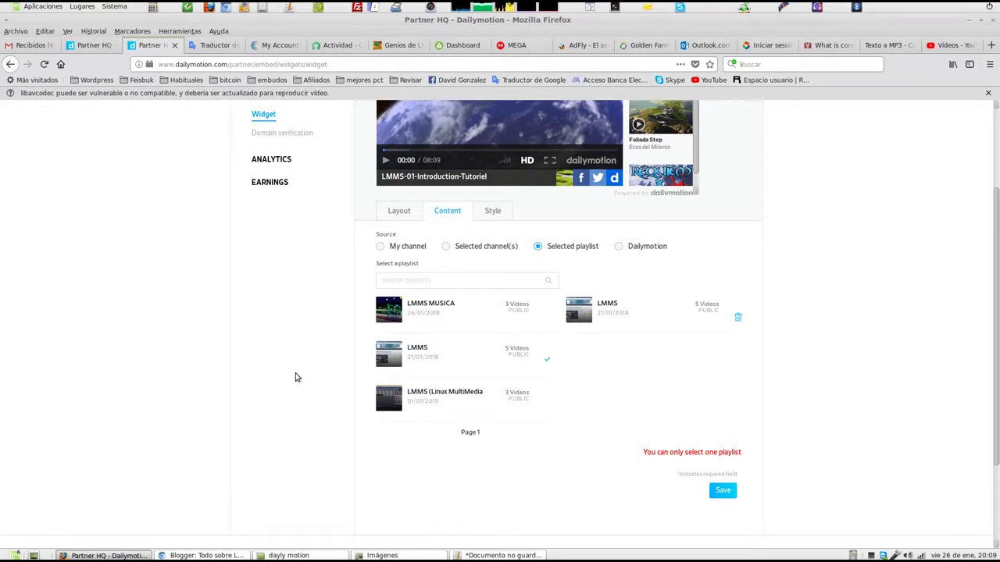
- Set the displayed widget title to "LMMS" in the new widget's layout settings
scroll(295, 377, "up", 2)
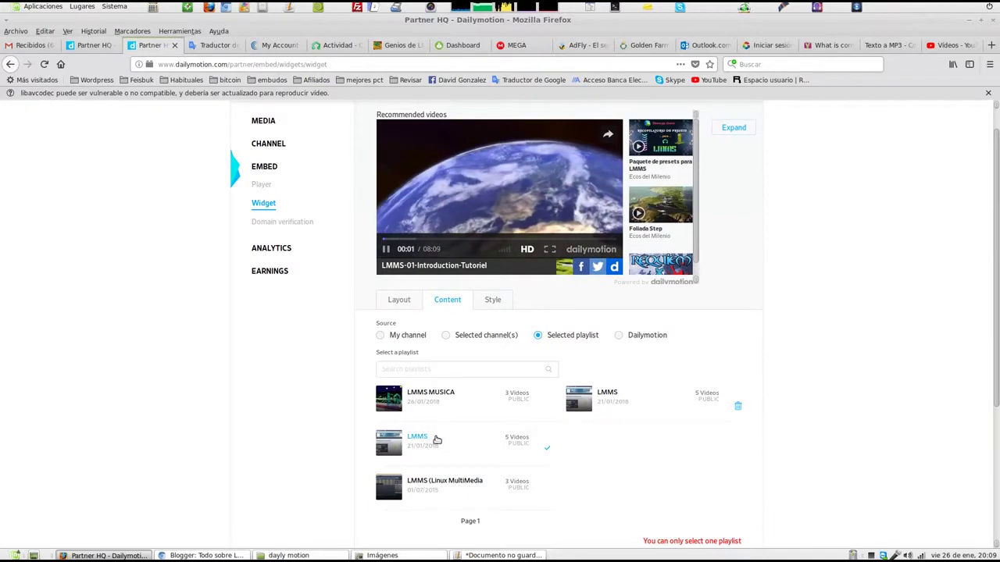
scroll(460, 431, "down", 3)
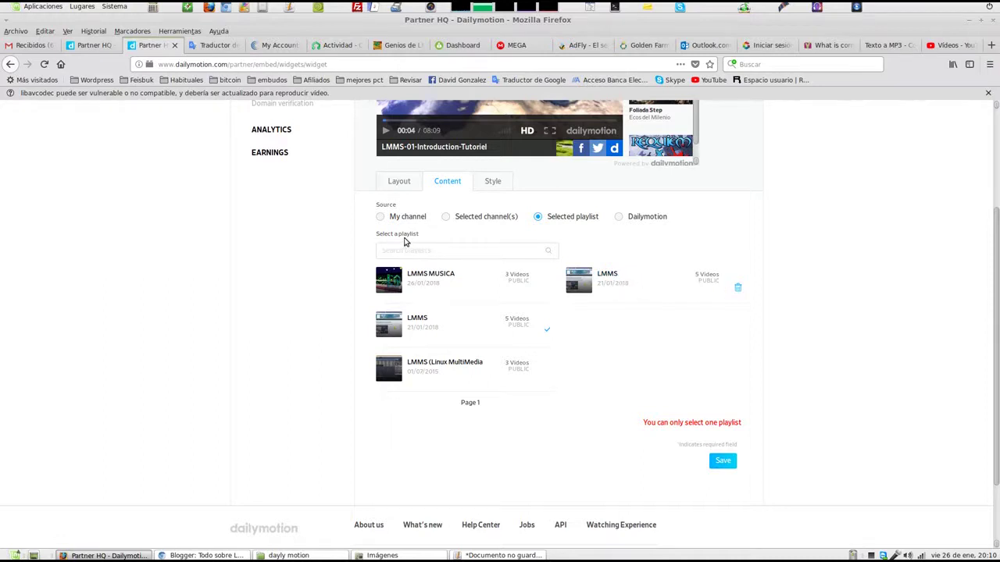
left_click(400, 182)
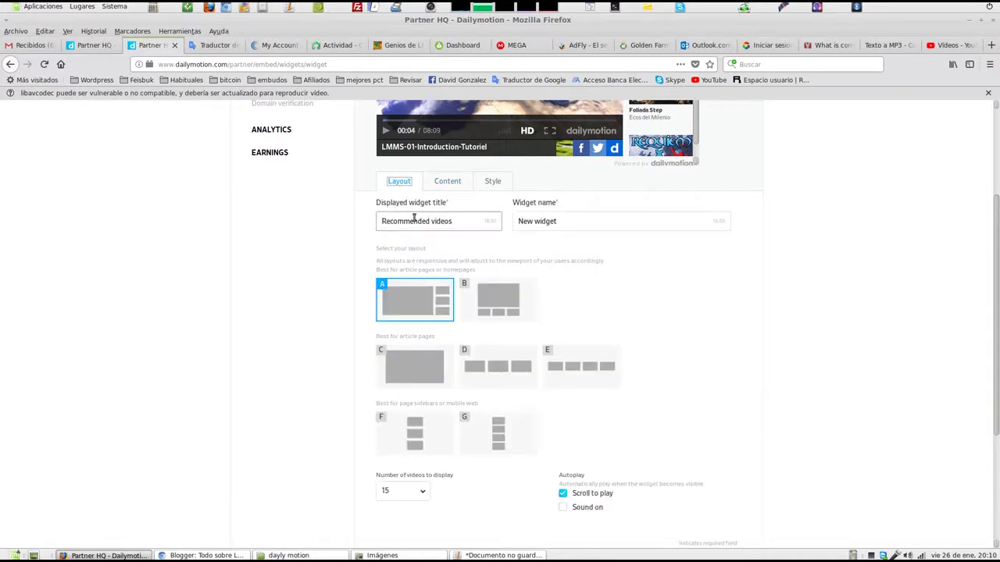
left_click_drag(450, 225, 312, 230)
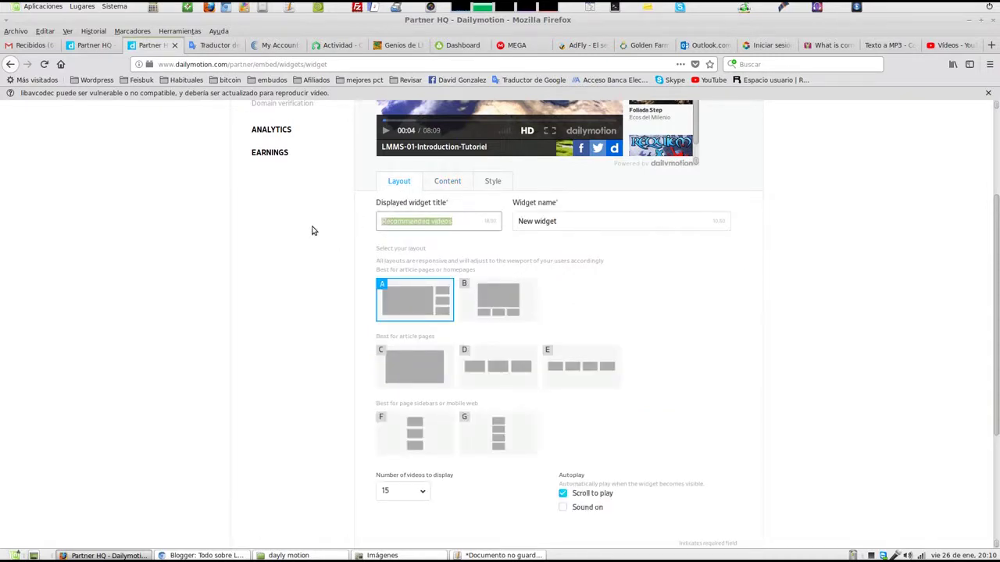
type("LMMS")
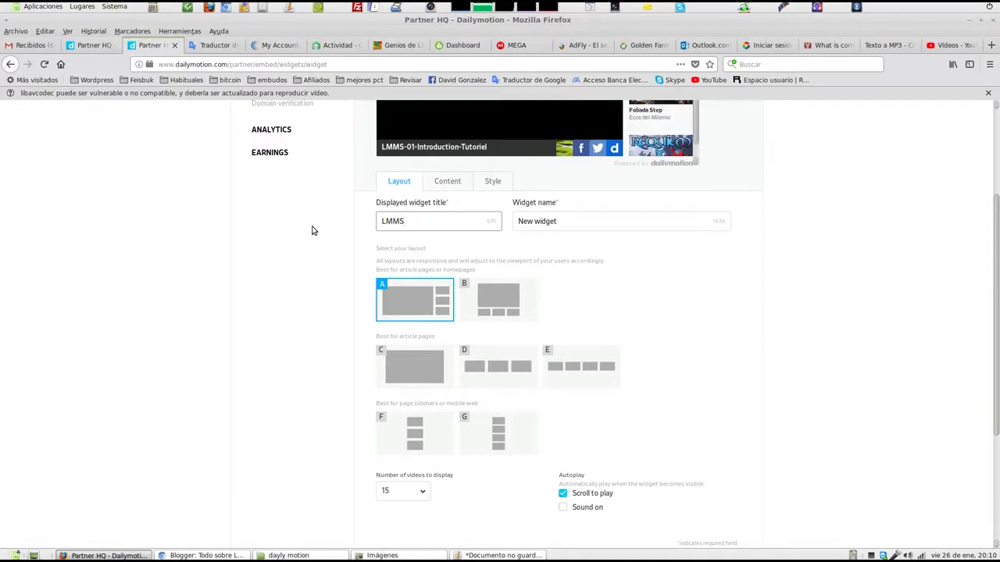
- Replace the default widget name with "Recursos LMMS"
left_click_drag(576, 222, 508, 219)
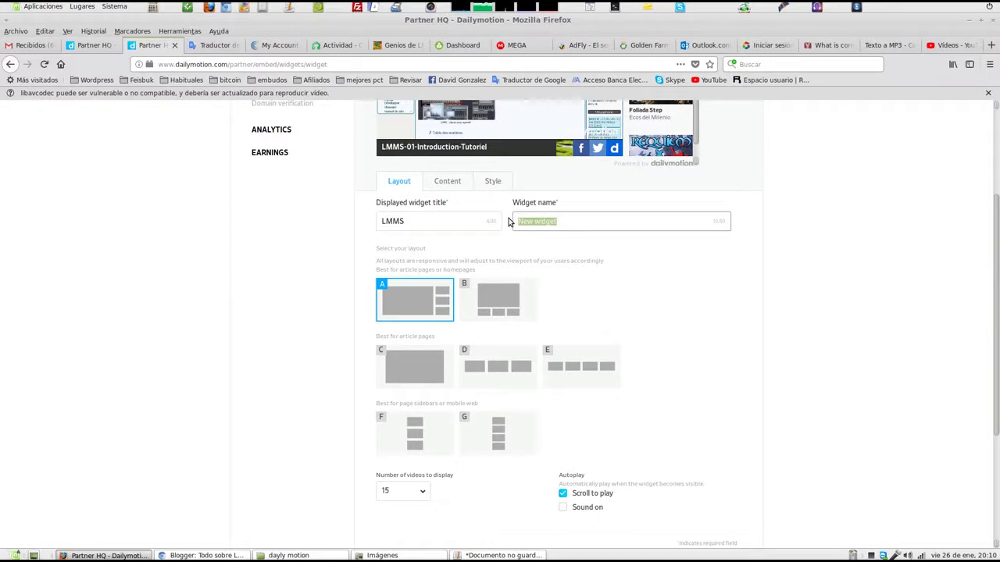
type("Tutori")
key("BackSpace")
key("BackSpace")
key("BackSpace")
key("BackSpace")
key("BackSpace")
key("BackSpace")
type("T")
type("Recur")
key("BackSpace")
key("BackSpace")
key("BackSpace")
key("BackSpace")
key("BackSpace")
key("BackSpace")
type("TRec")
key("BackSpace")
type("LMMS")
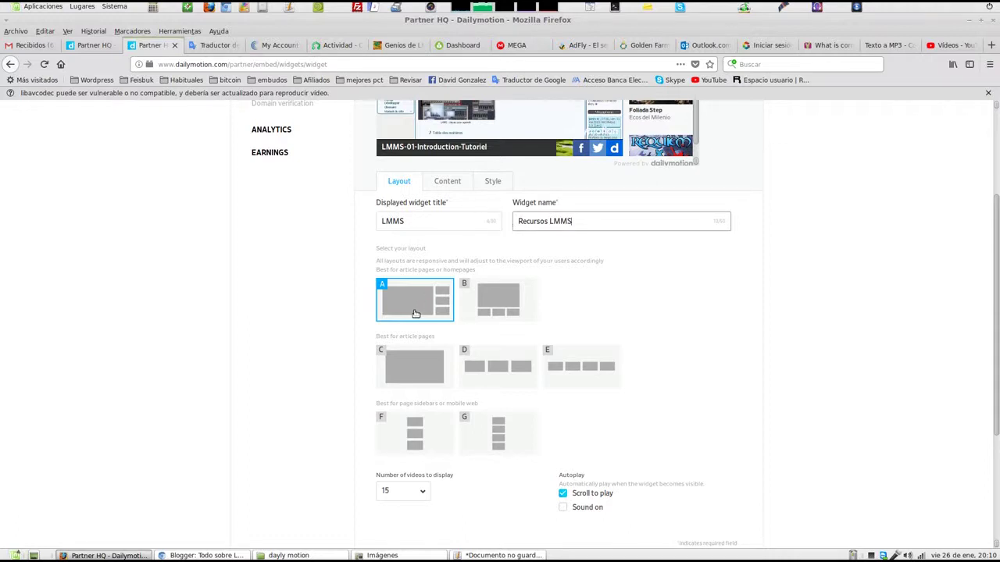
- Try the single-player layout C, choose layout B with thumbnails below the player instead, and check it in the preview
left_click(490, 311)
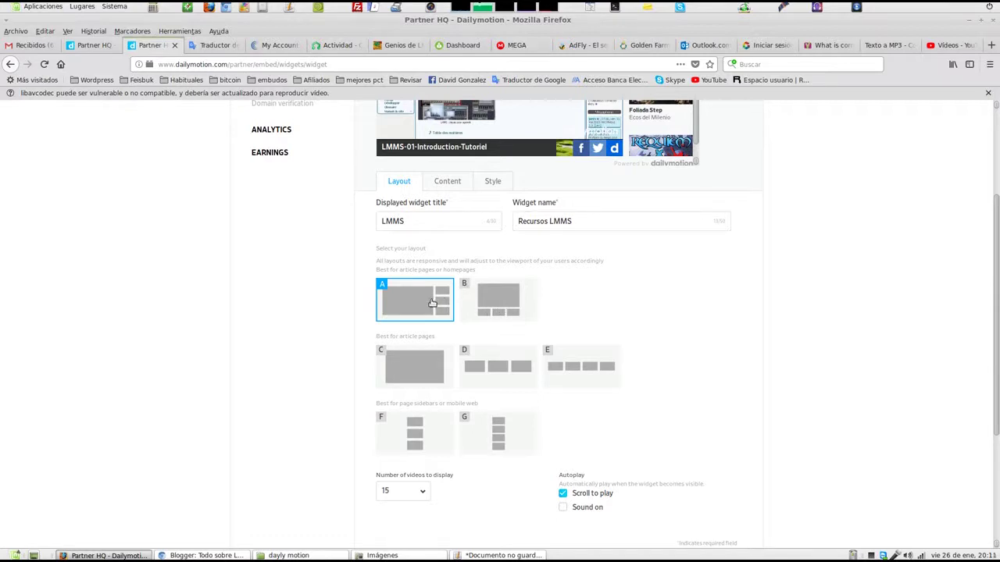
left_click(421, 369)
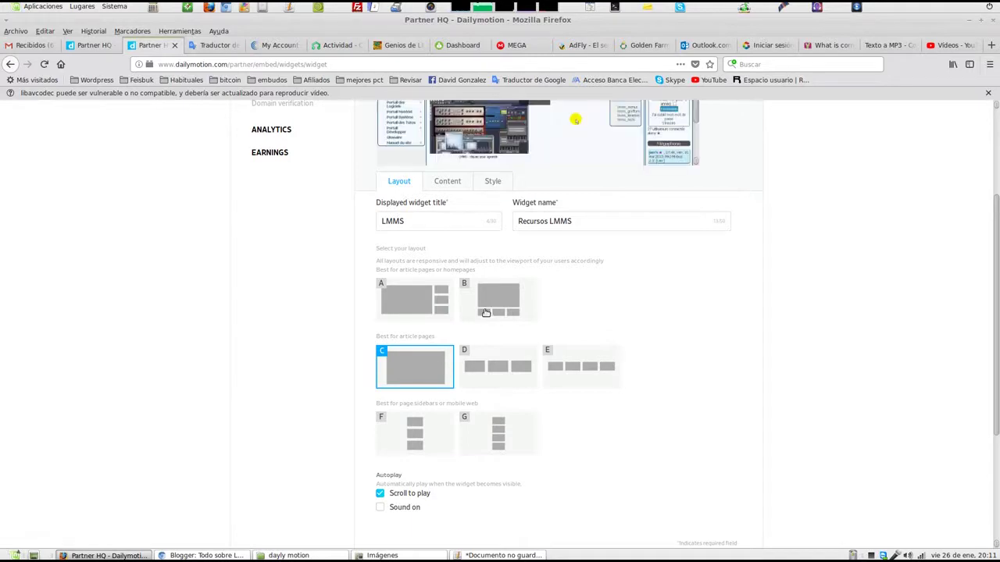
left_click(488, 311)
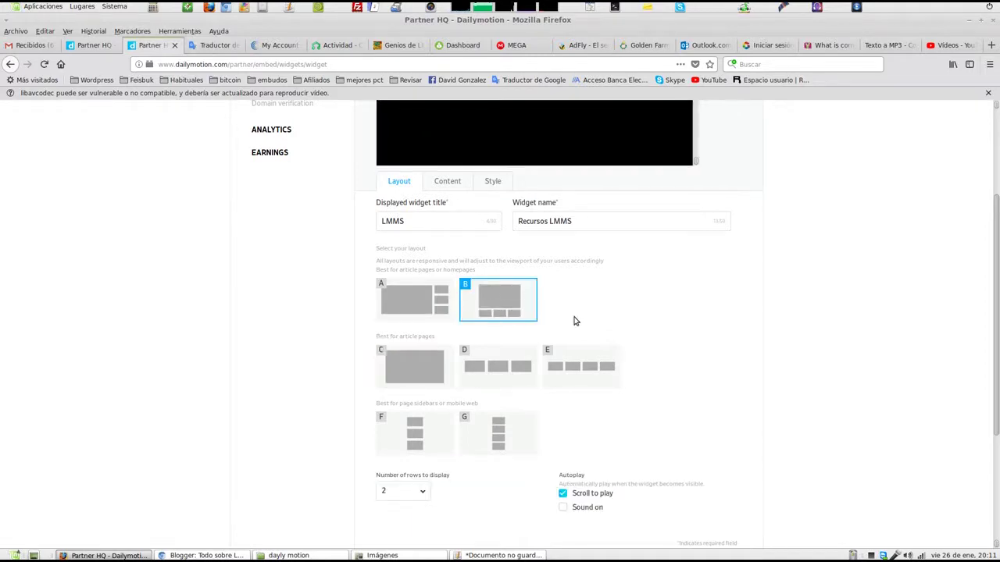
scroll(581, 324, "up", 2)
scroll(581, 324, "up", 1)
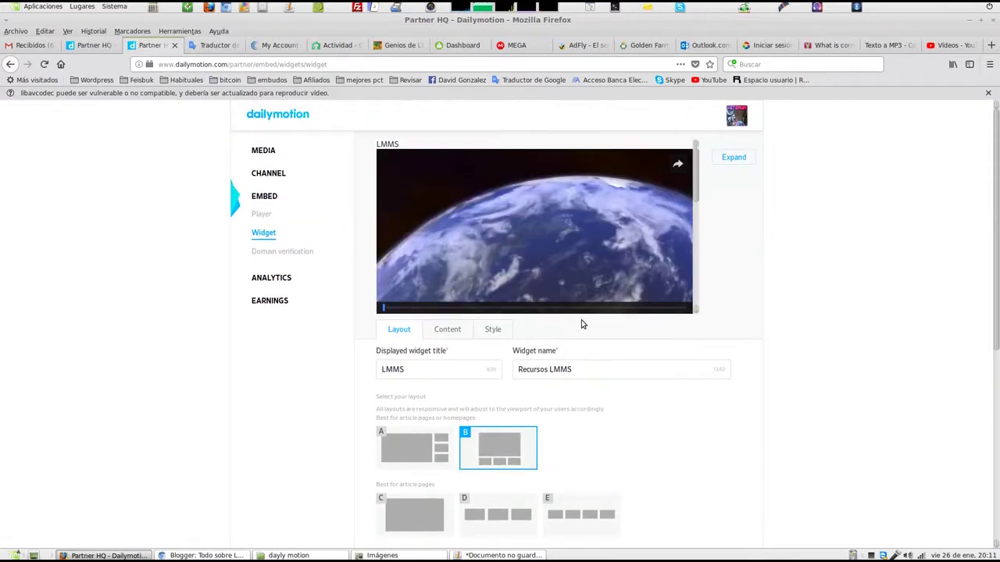
- Set the widget's custom theme to None in the style settings, leaving the fonts and colors at page default
scroll(582, 323, "down", 2)
left_click(492, 270)
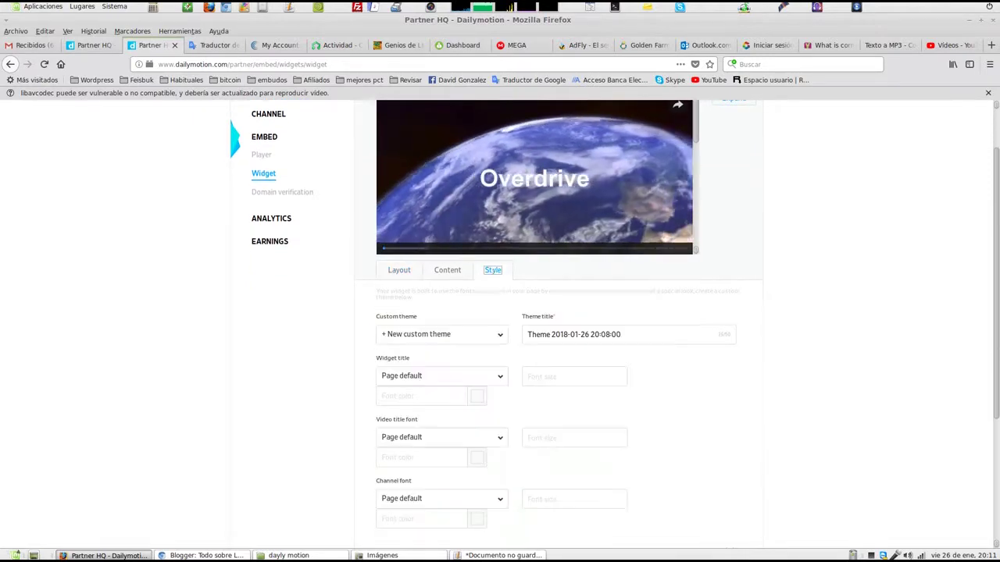
scroll(677, 308, "down", 5)
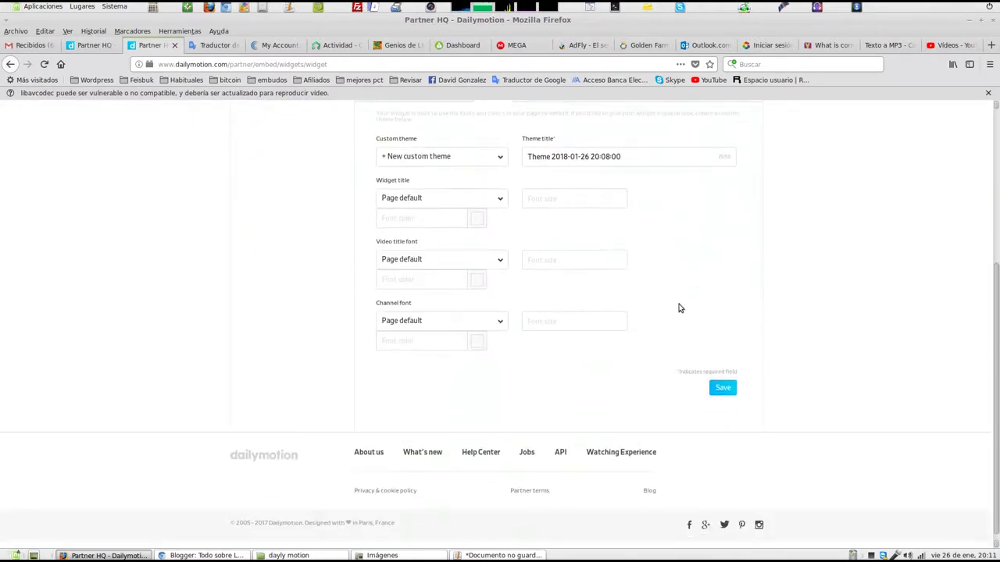
scroll(469, 324, "up", 3)
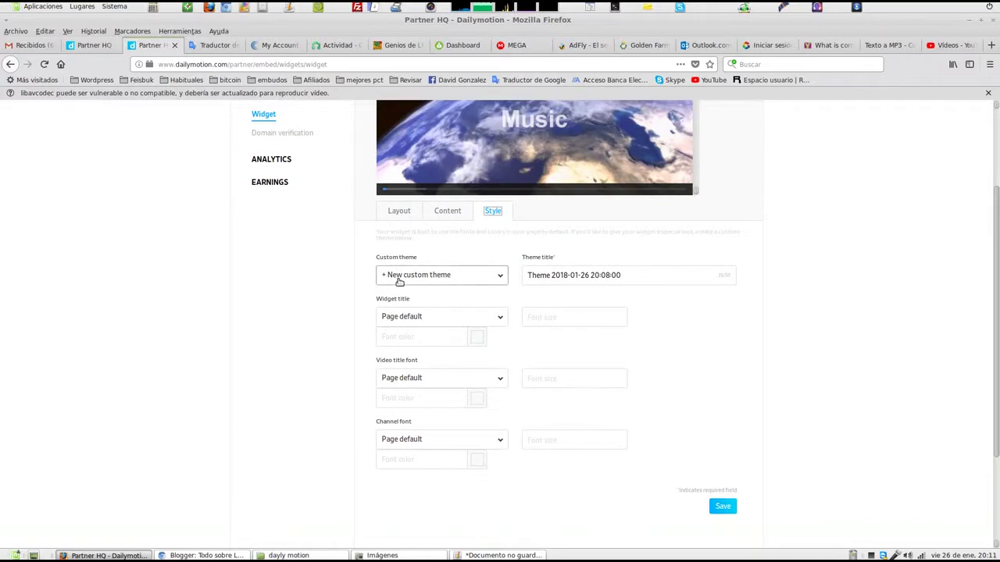
left_click(502, 277)
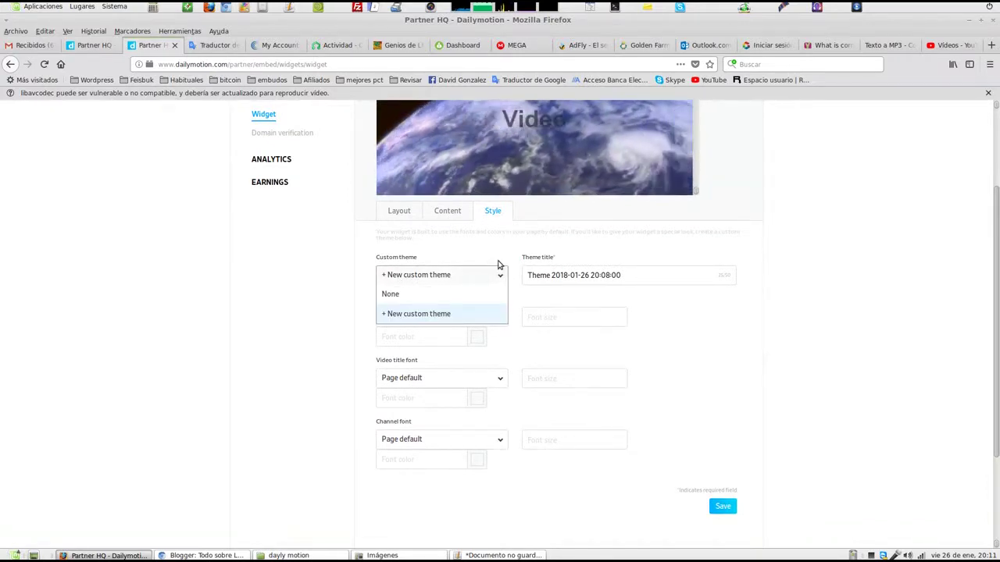
key("Up")
key("Return")
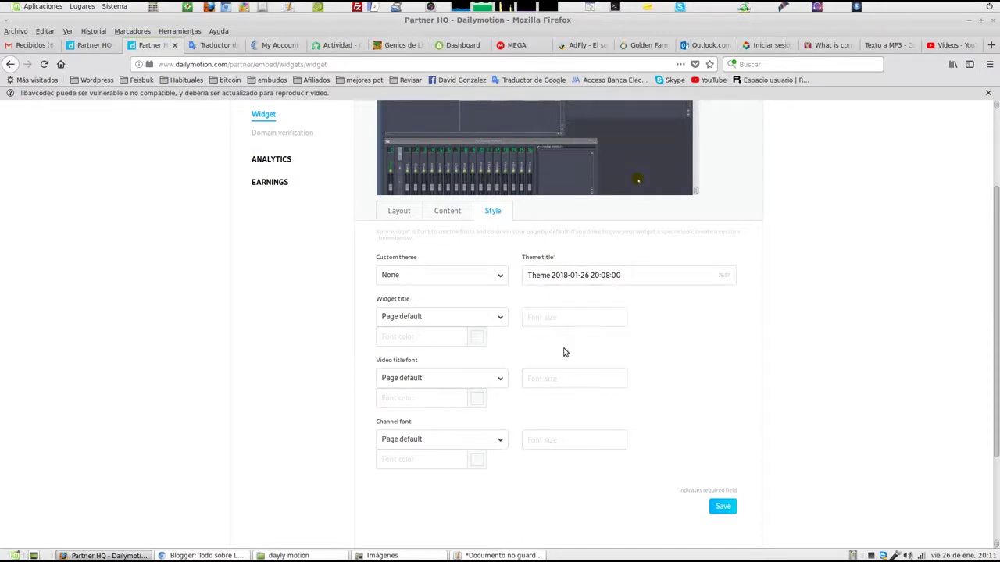
left_click(478, 400)
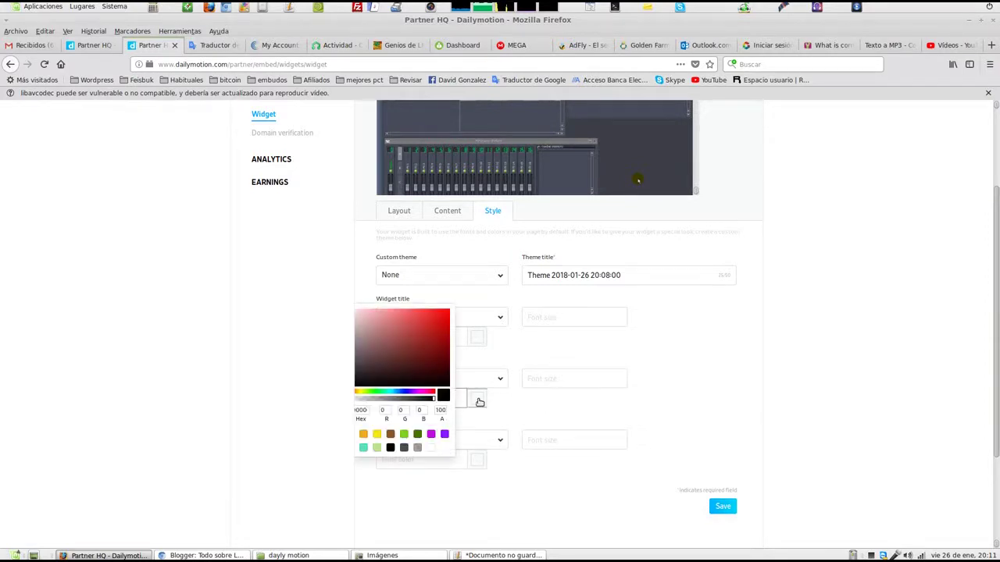
left_click(744, 374)
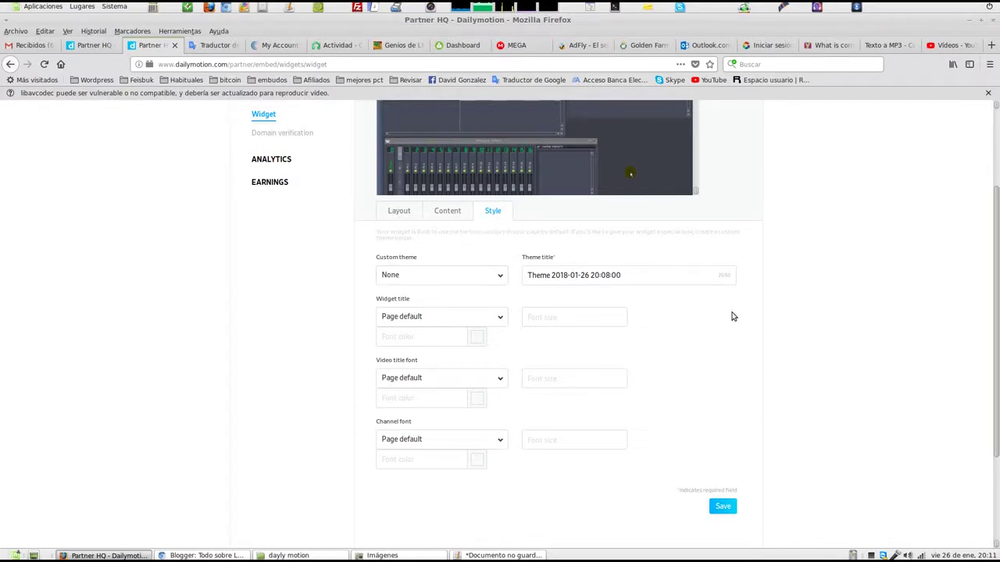
- Return to the layout settings and set the number of rows to display to 4
left_click(443, 216)
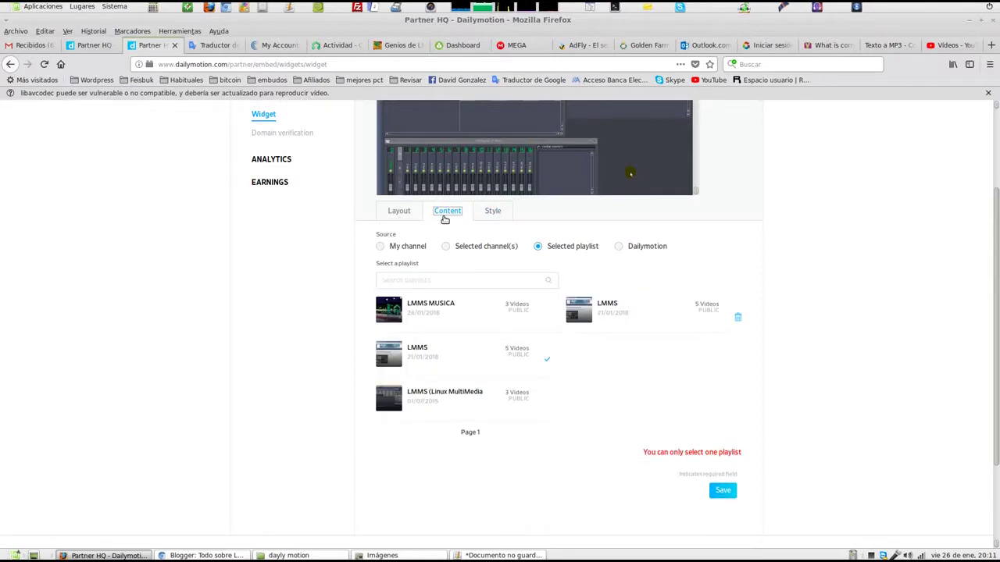
left_click(402, 213)
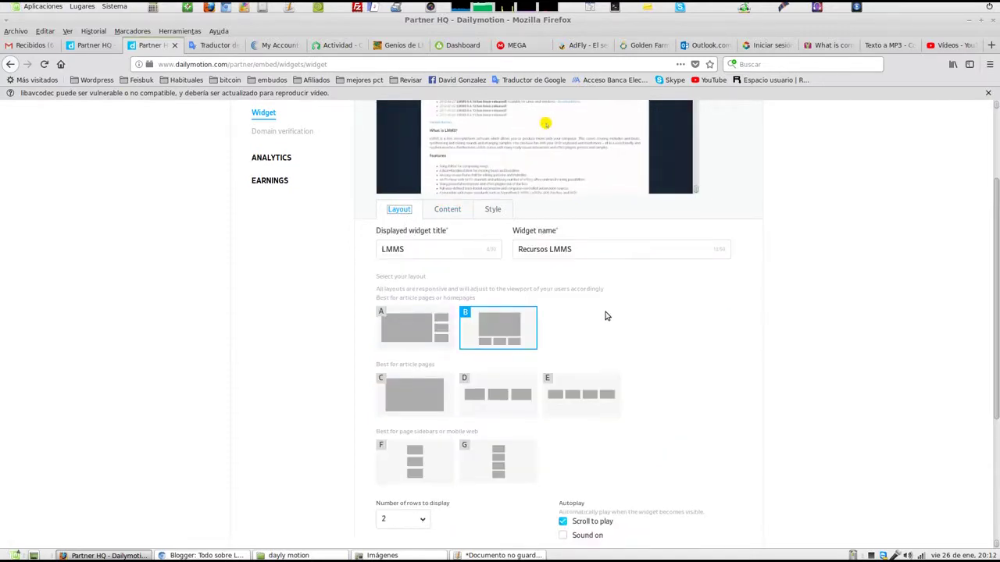
scroll(604, 315, "down", 5)
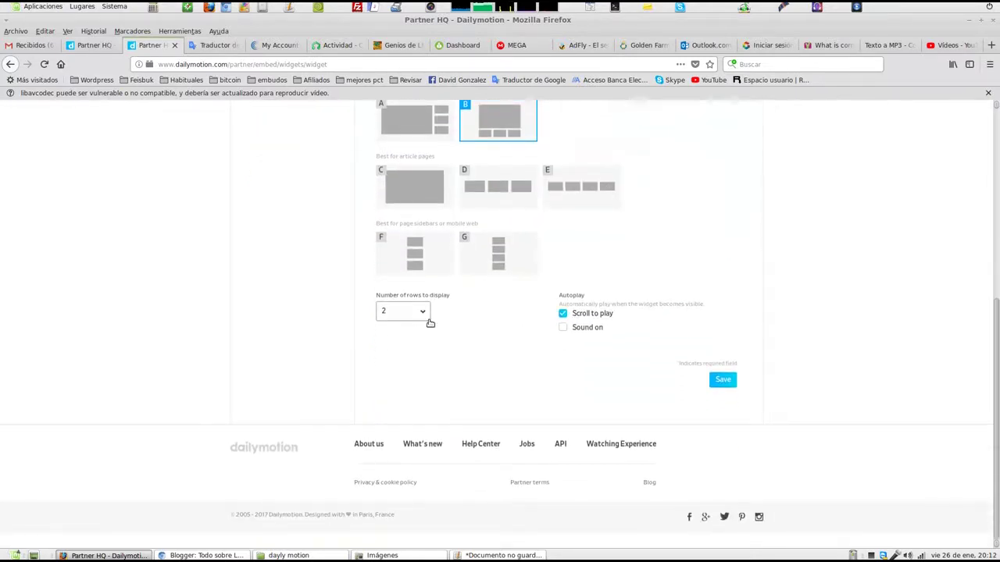
scroll(443, 328, "up", 2)
scroll(443, 329, "down", 2)
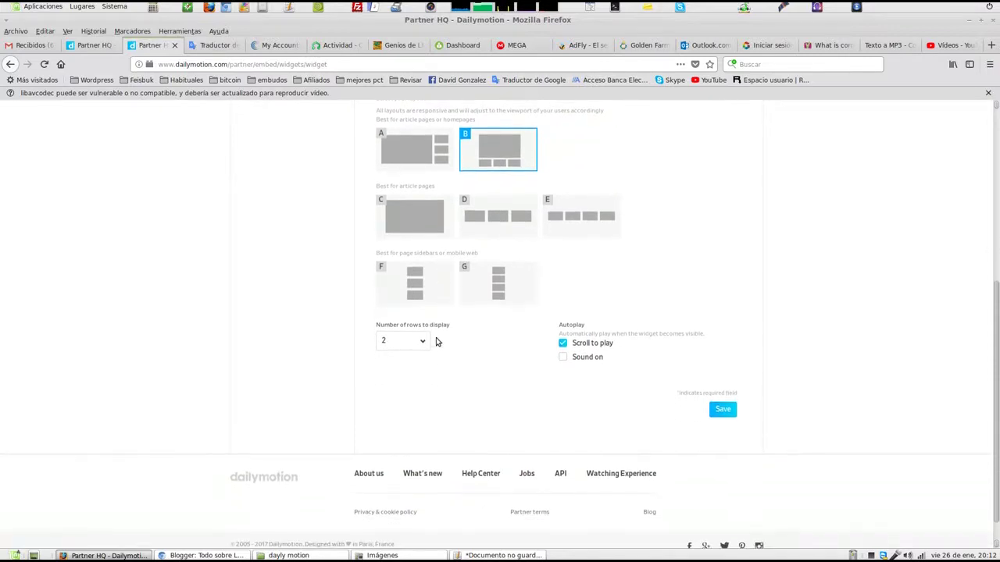
left_click(422, 342)
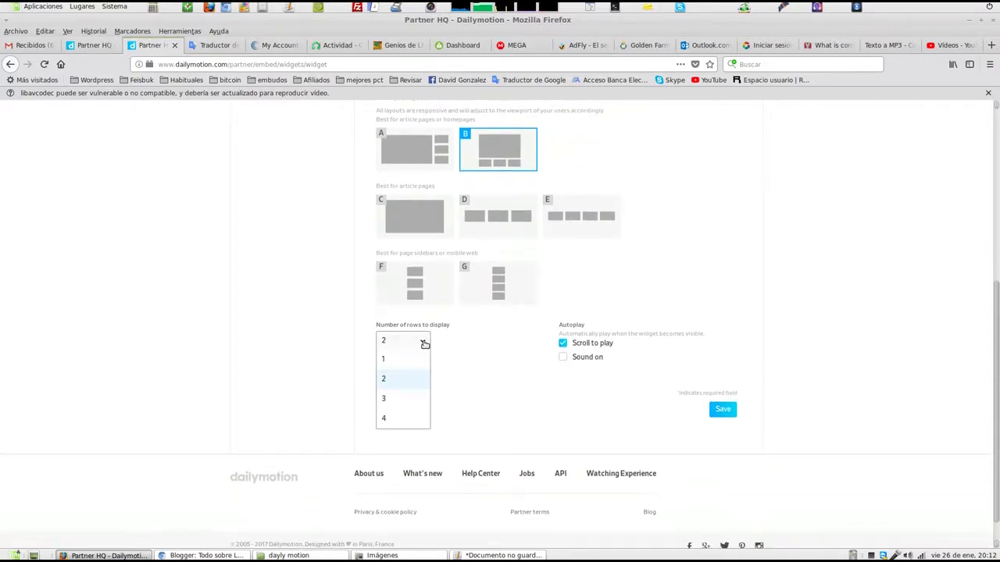
scroll(407, 390, "down", 1)
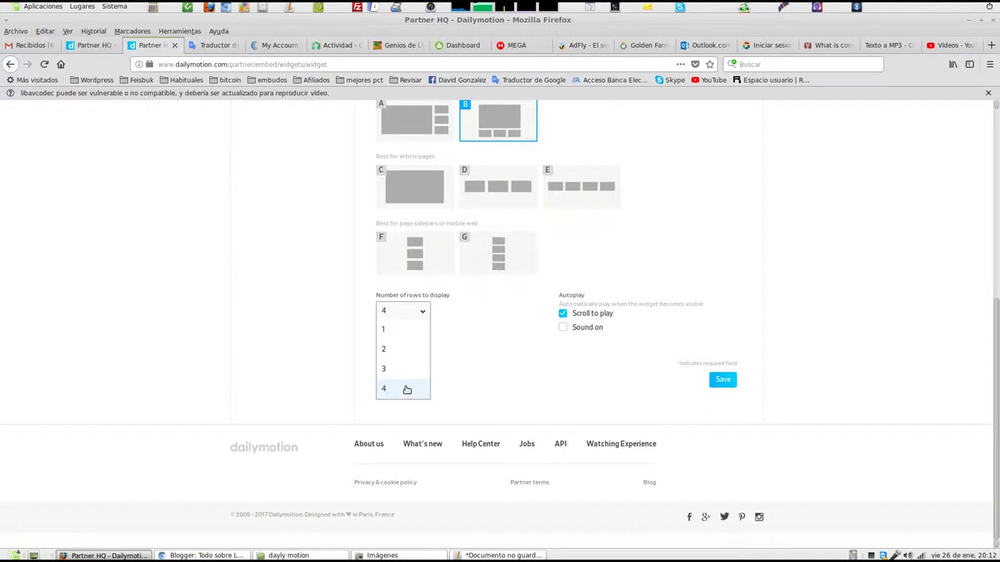
left_click(407, 389)
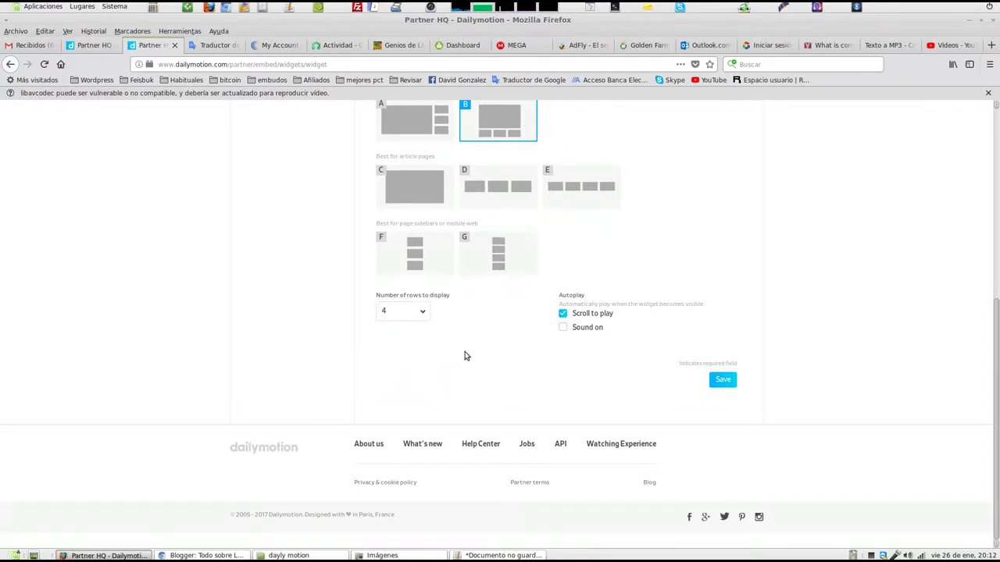
- Save the widget, copy its embed code to the clipboard and close the embed code dialog
left_click(719, 381)
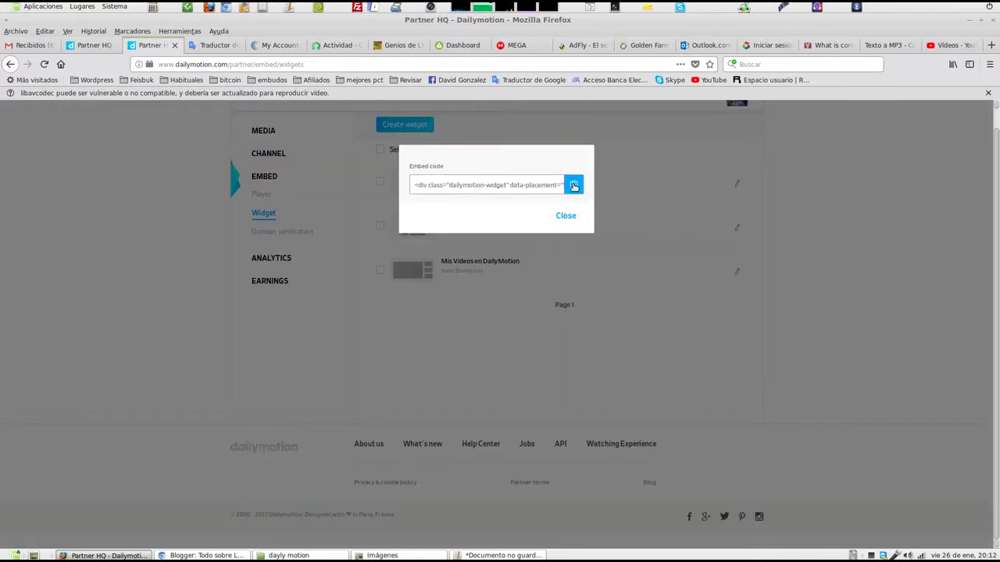
left_click(574, 185)
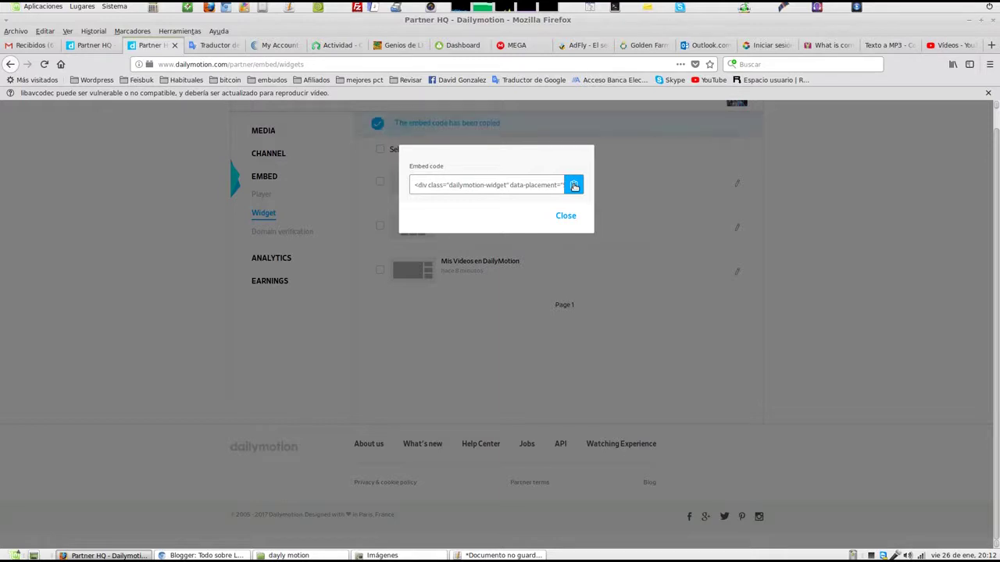
left_click(565, 217)
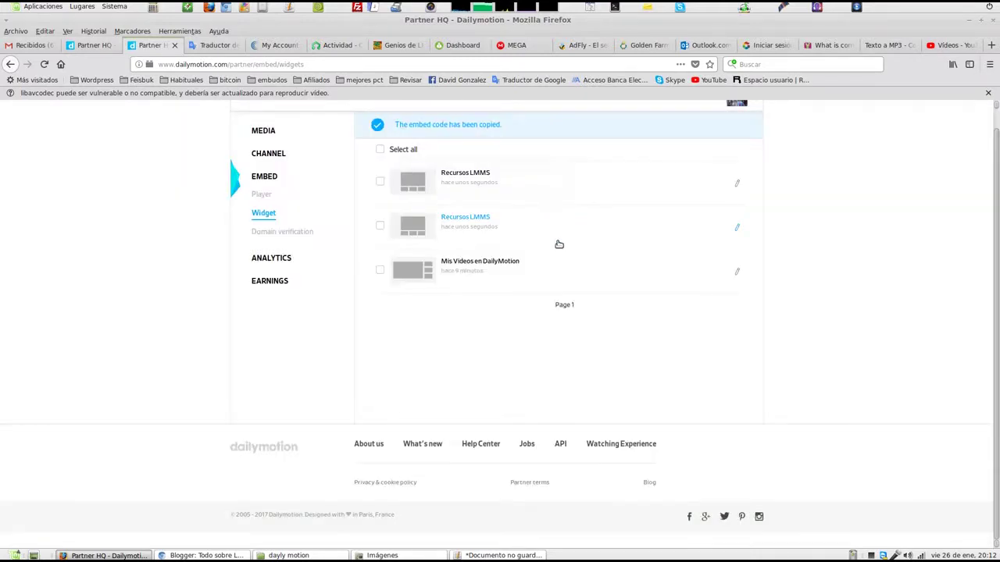
- Switch to the unsaved document in the Pluma text editor and paste the widget embed code seven lines below the existing link
left_click(488, 555)
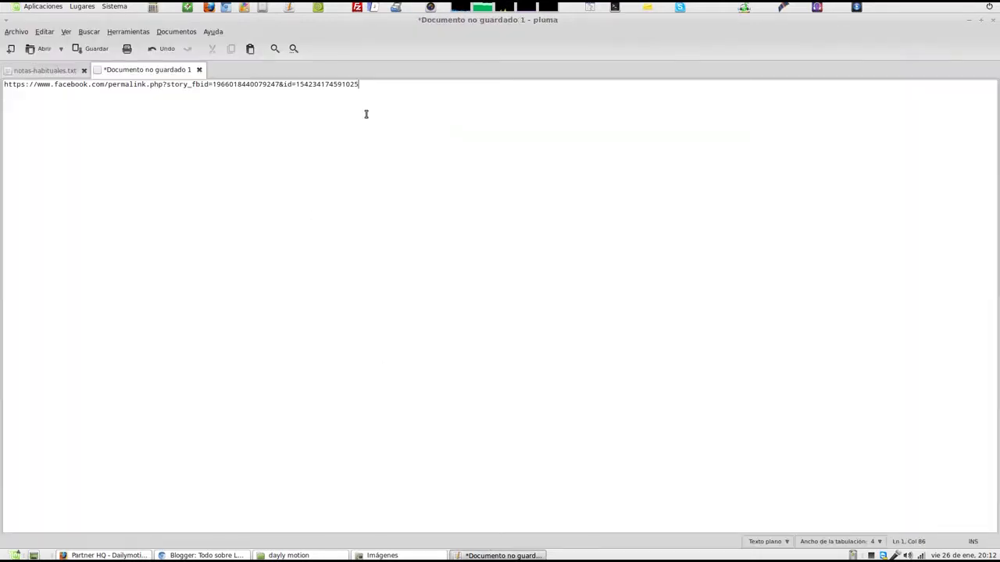
key("Return")
key("Return")
key("Return")
key("Return")
key("Return")
key("Return")
key("Return")
right_click(338, 192)
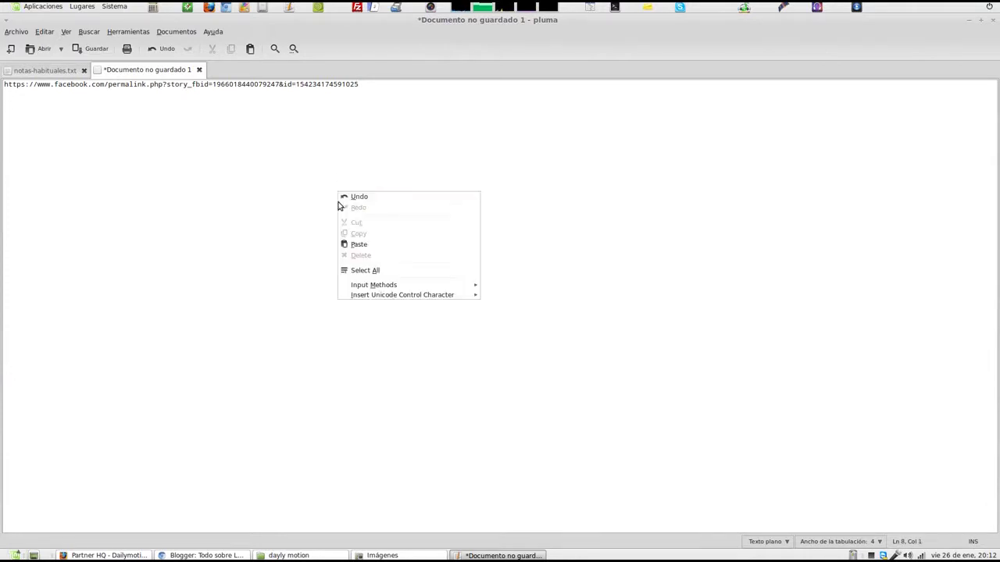
left_click(361, 243)
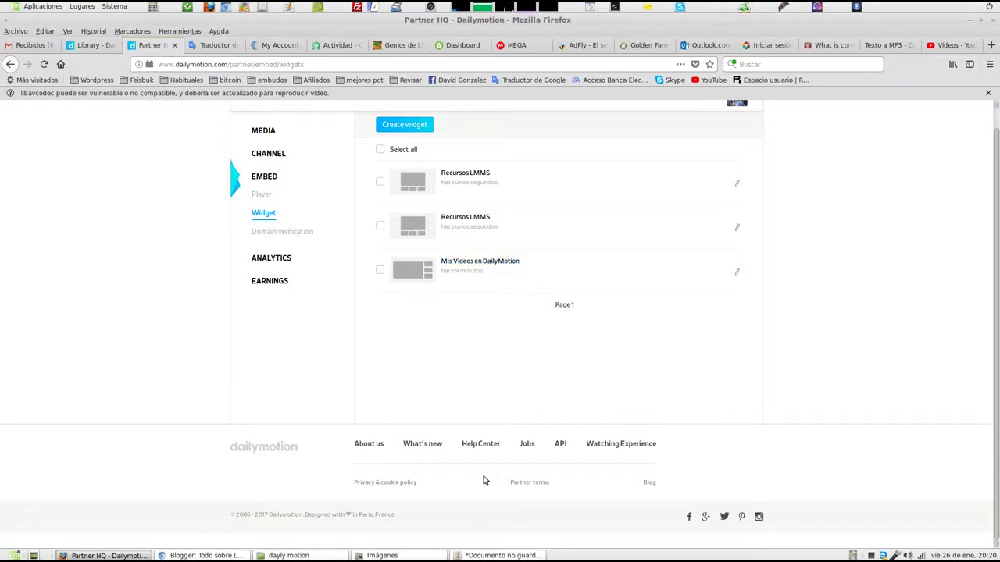
- Copy the complete widget embed code, from the opening div to the closing script tag, from the unsaved Pluma document
left_click(459, 555)
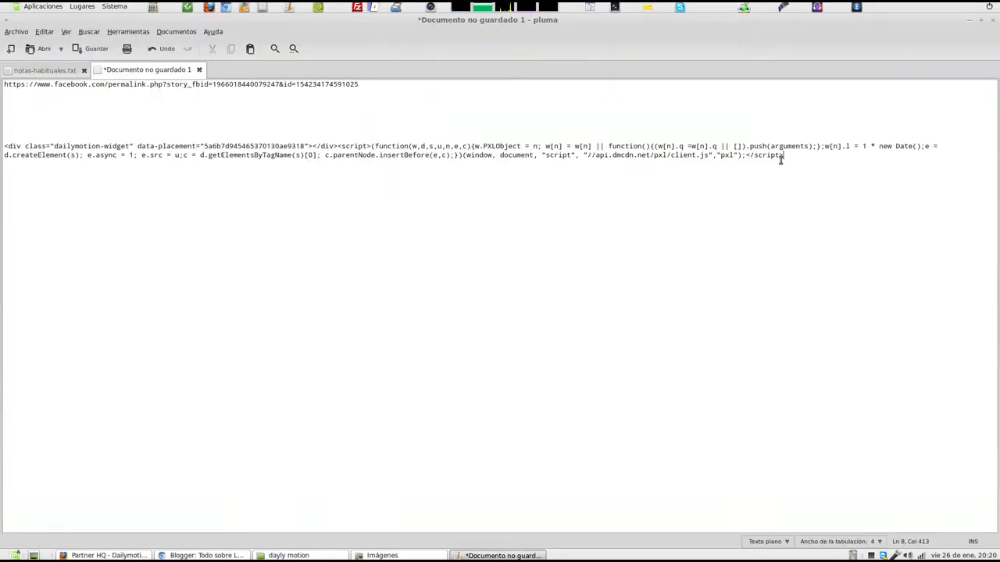
key("shift+Home")
key("shift+Home")
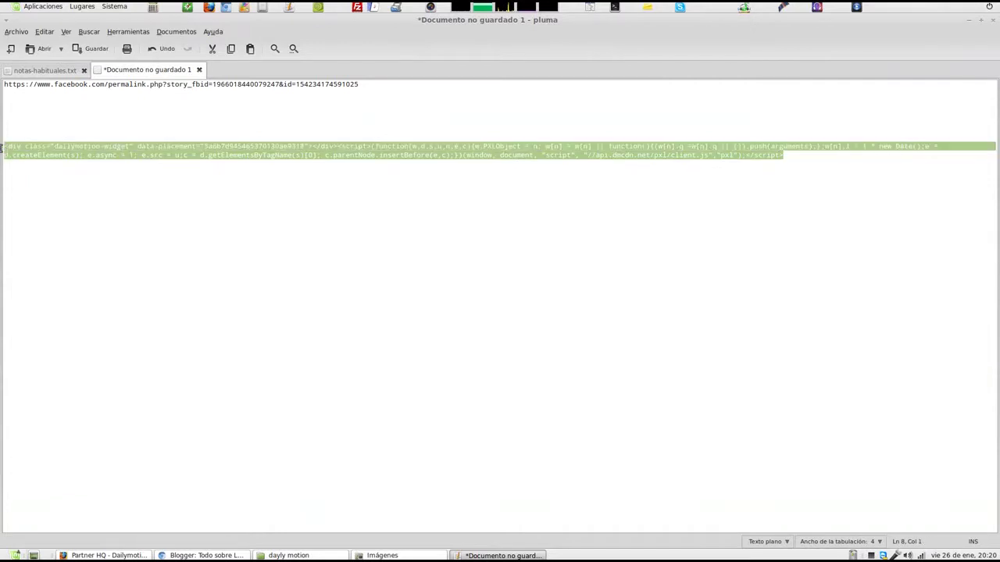
right_click(39, 146)
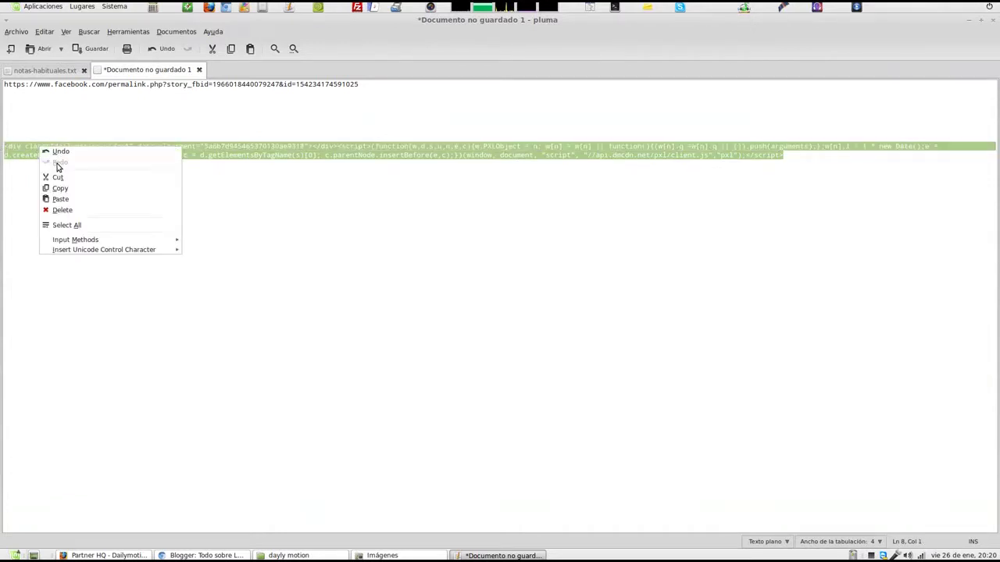
left_click(68, 189)
left_click(103, 556)
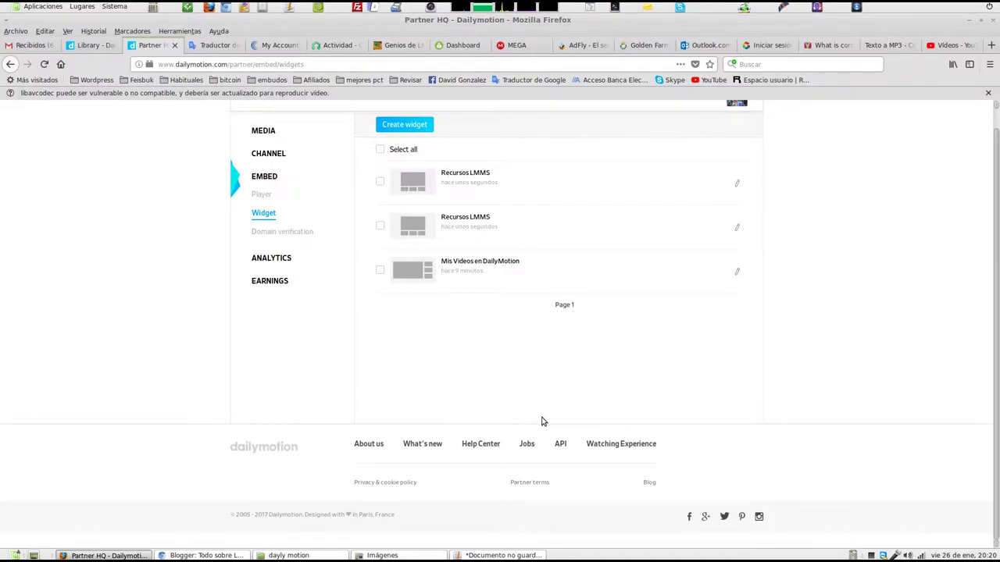
- Switch to Blogger in Chromium, replace the first x placeholder in the Videoteca LMMS page's HTML with the embed code, and save in compose view
left_click(201, 556)
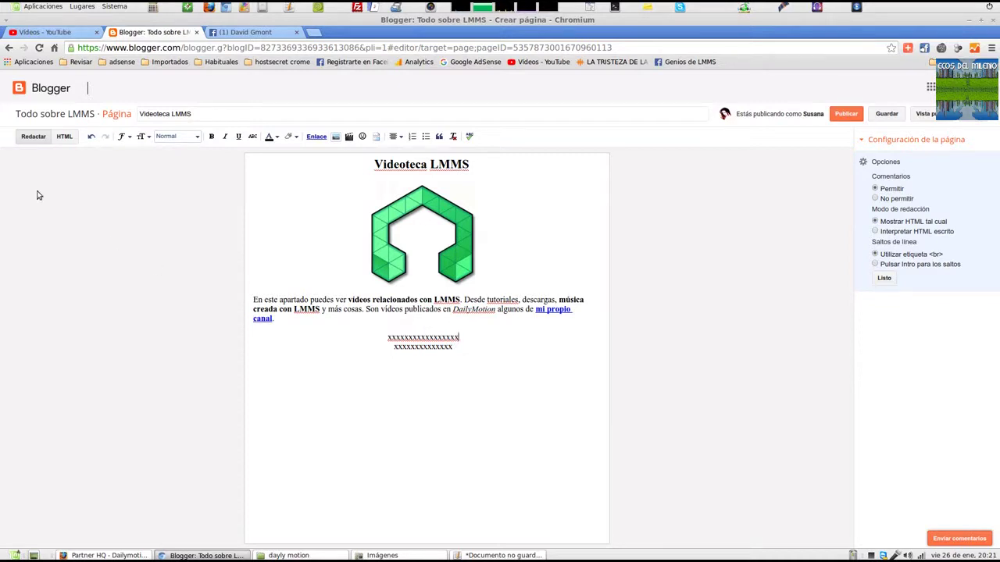
left_click(65, 137)
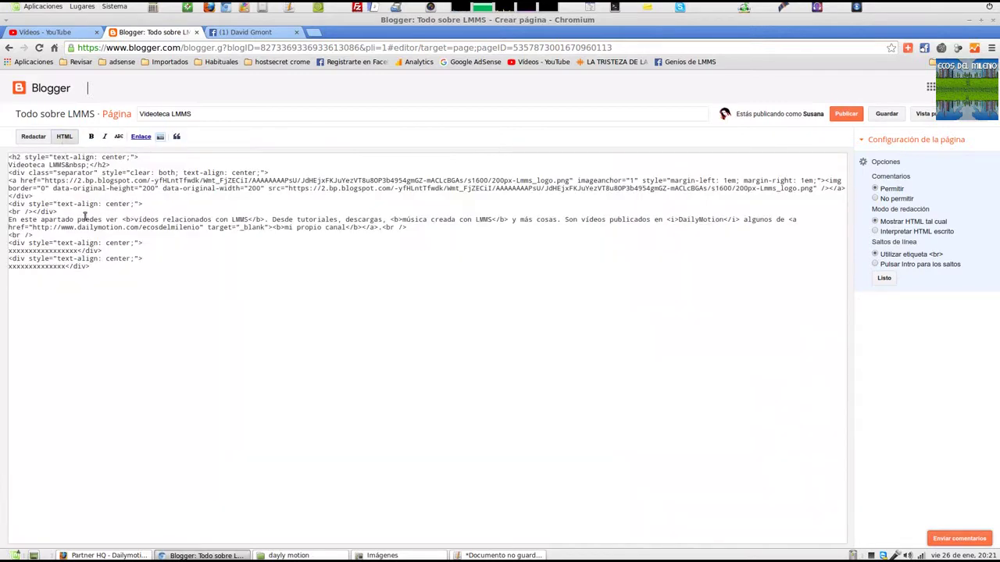
left_click_drag(78, 250, 9, 252)
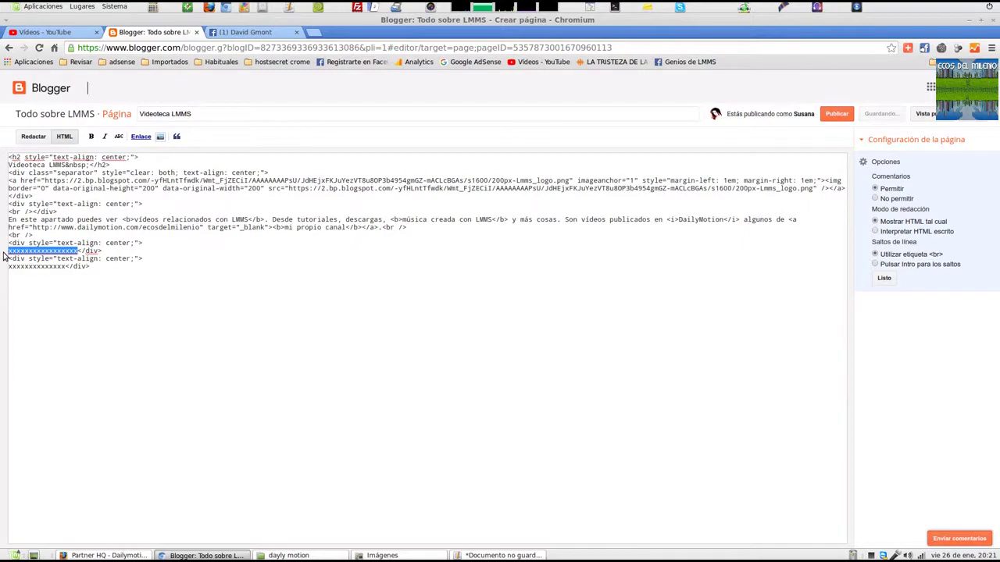
key("ctrl+v")
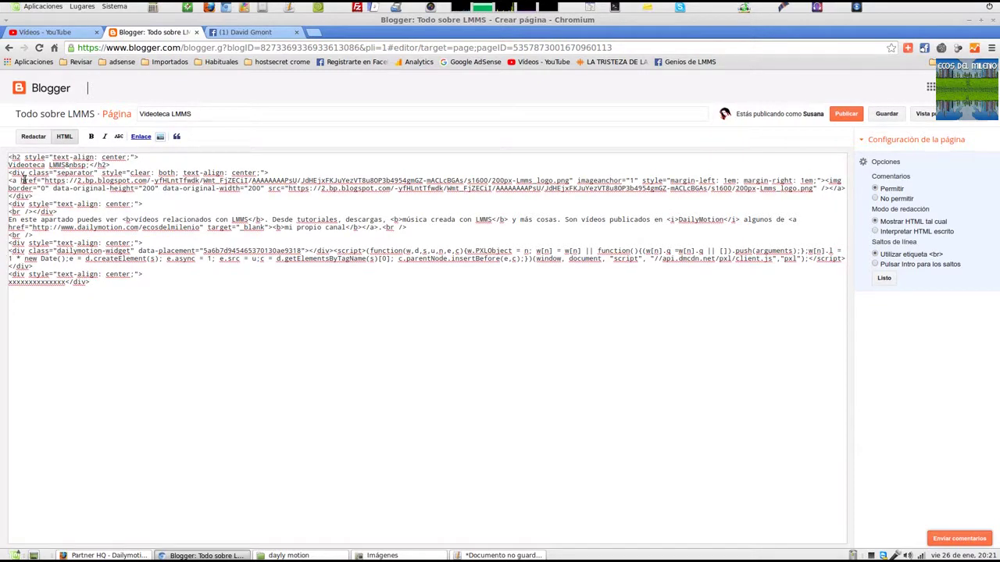
left_click(33, 136)
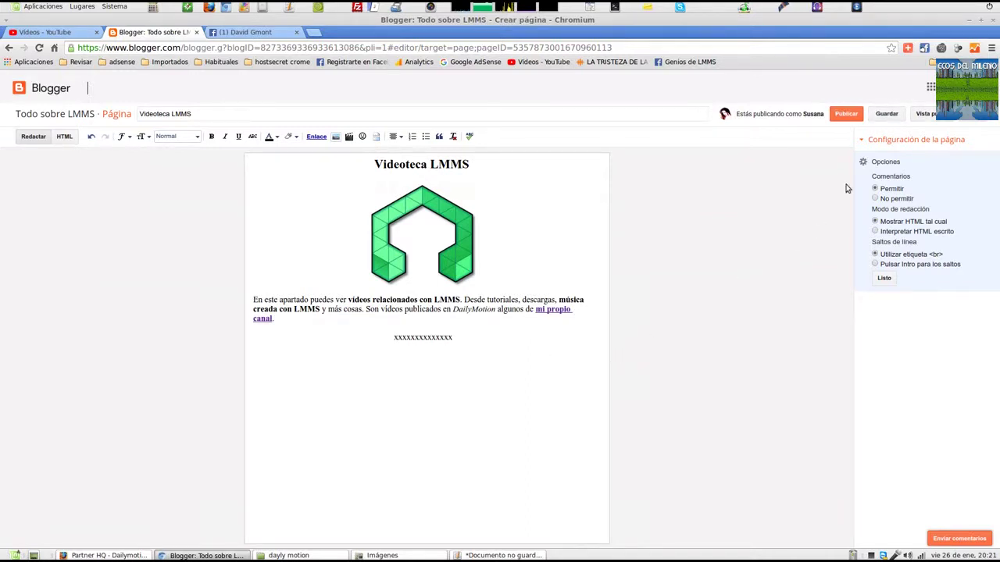
left_click(888, 114)
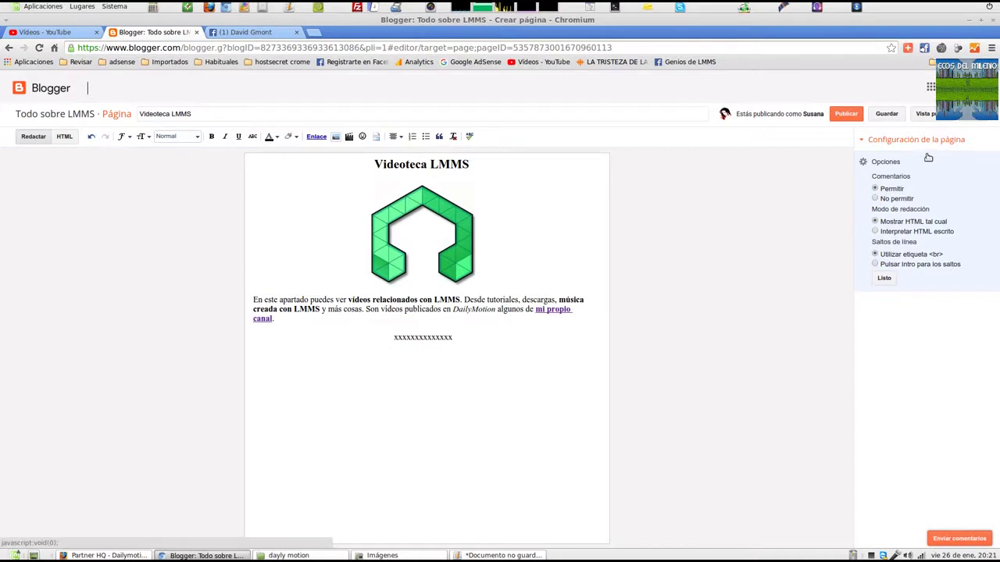
- Preview the Videoteca LMMS page, examine how the embedded Dailymotion player and its thumbnails fit the layout, and close the preview
left_click(927, 114)
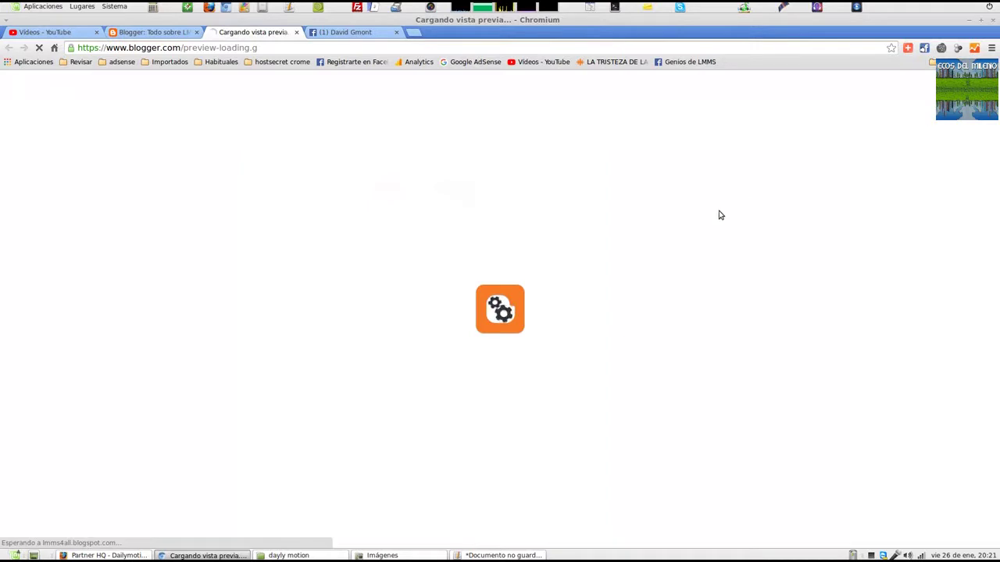
scroll(531, 295, "down", 1)
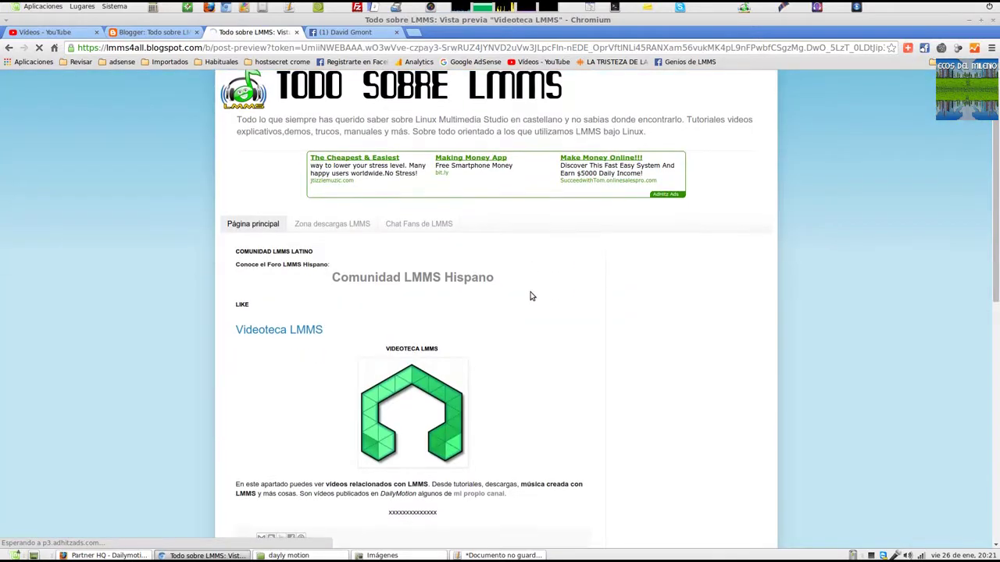
scroll(530, 295, "down", 2)
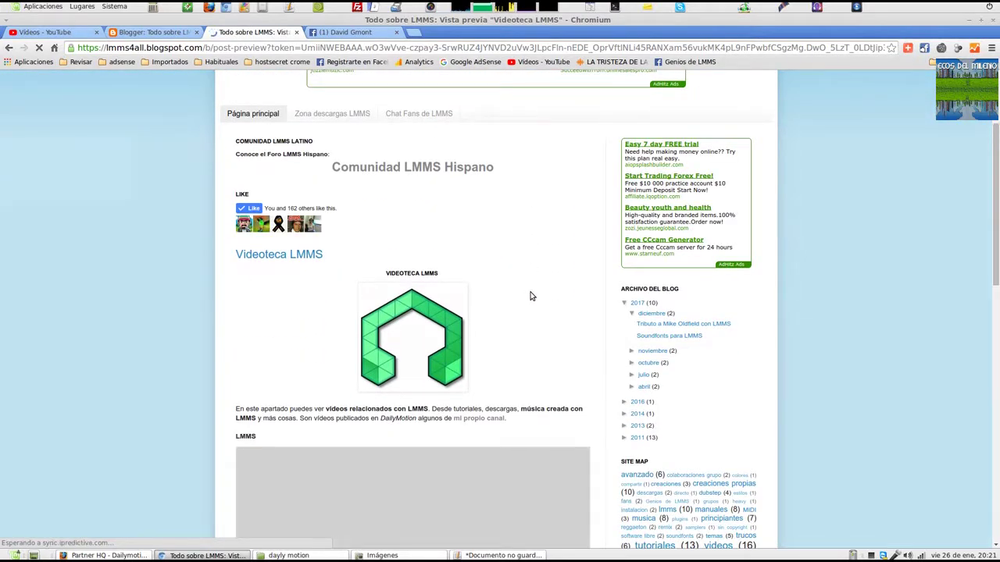
scroll(530, 290, "down", 3)
scroll(562, 289, "down", 3)
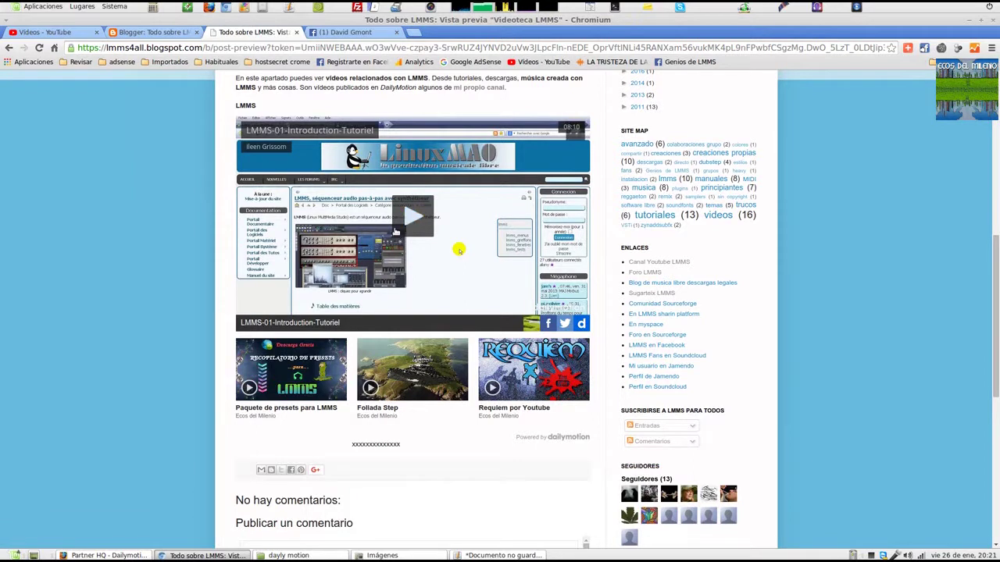
scroll(562, 269, "down", 3)
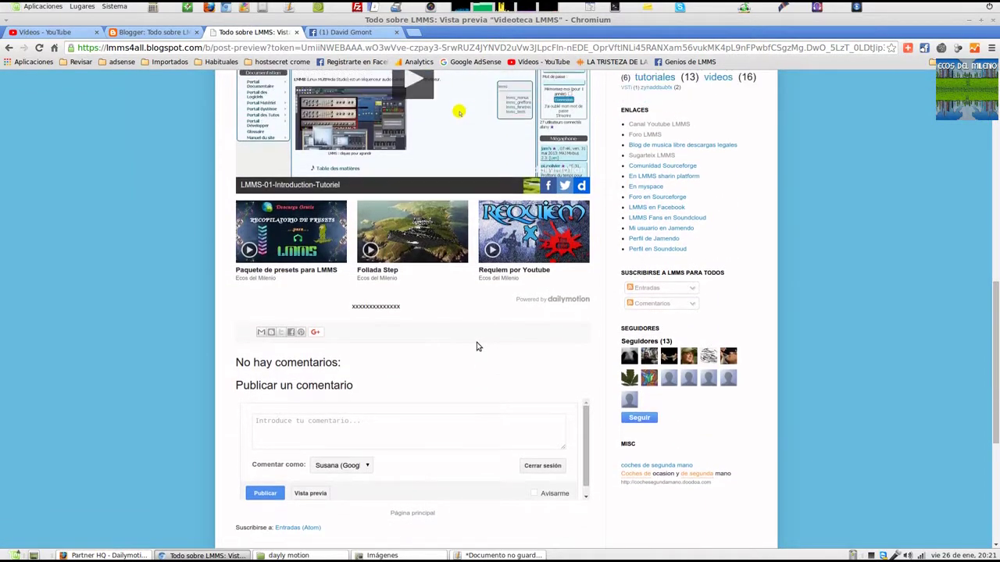
scroll(476, 342, "up", 1)
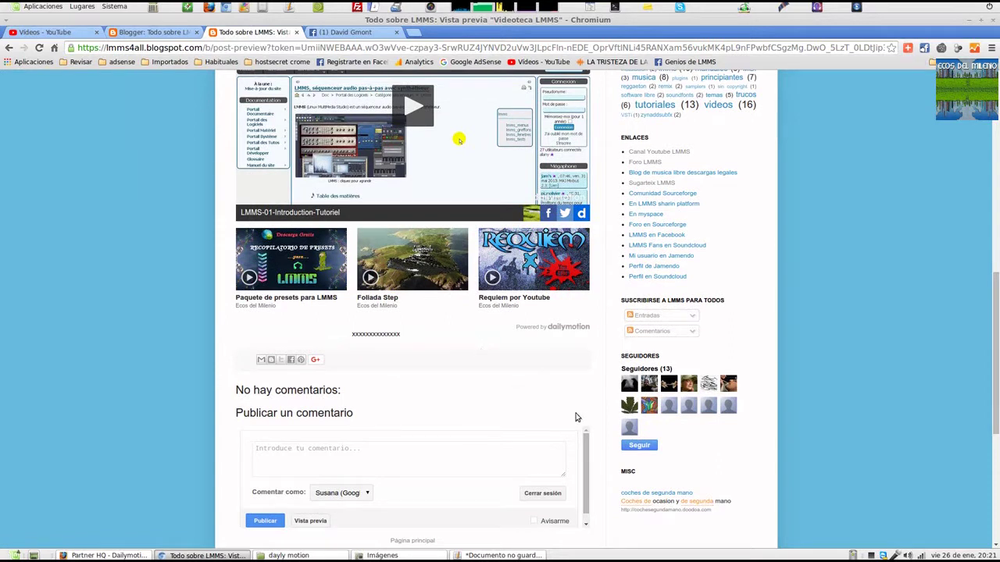
scroll(508, 364, "up", 3)
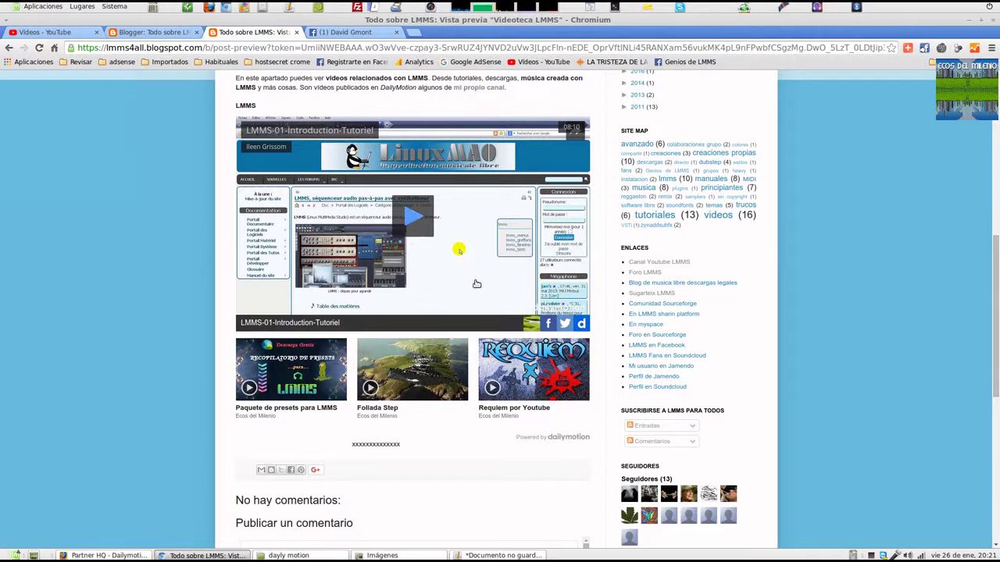
scroll(515, 334, "up", 5)
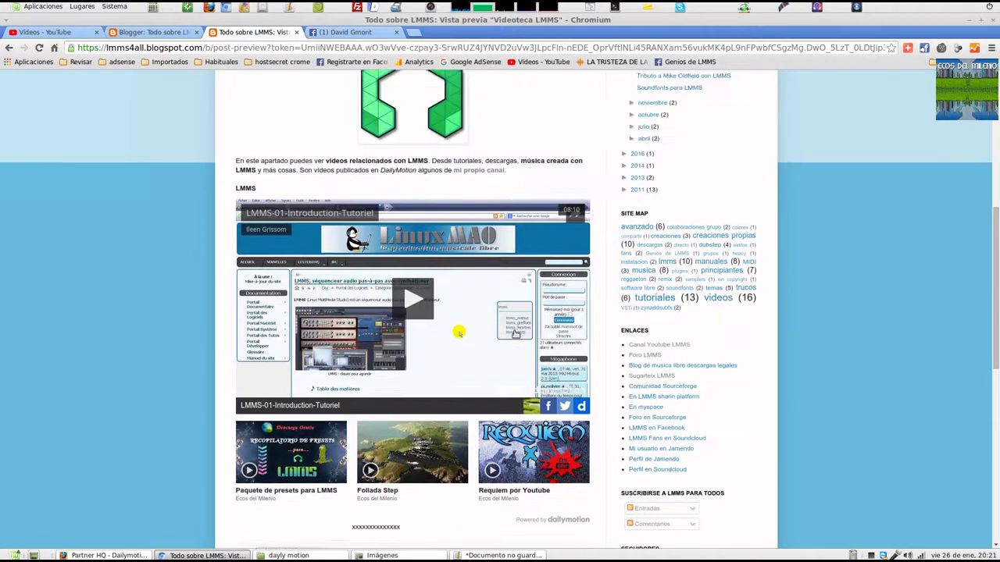
scroll(570, 289, "up", 1)
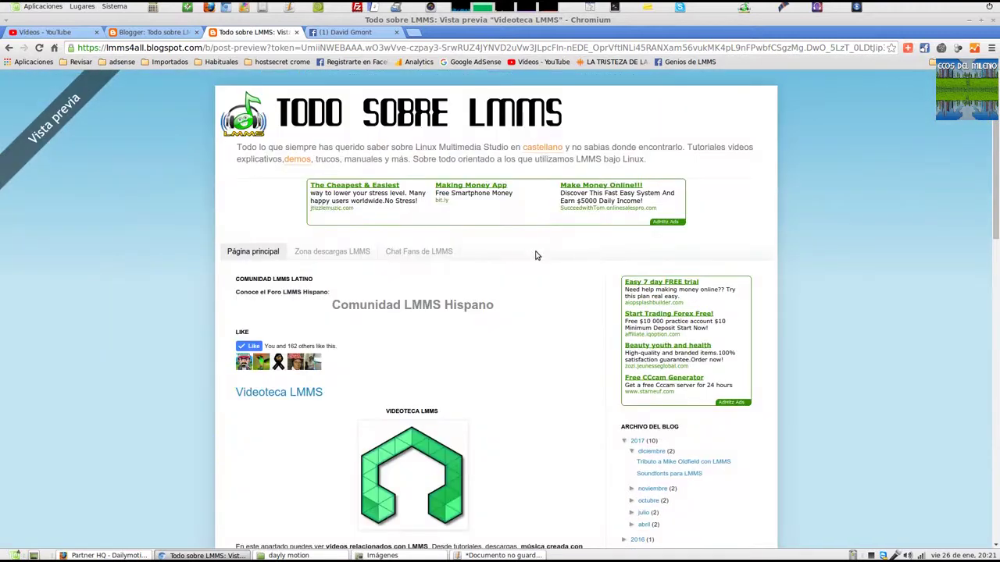
scroll(523, 348, "down", 1)
scroll(547, 336, "down", 5)
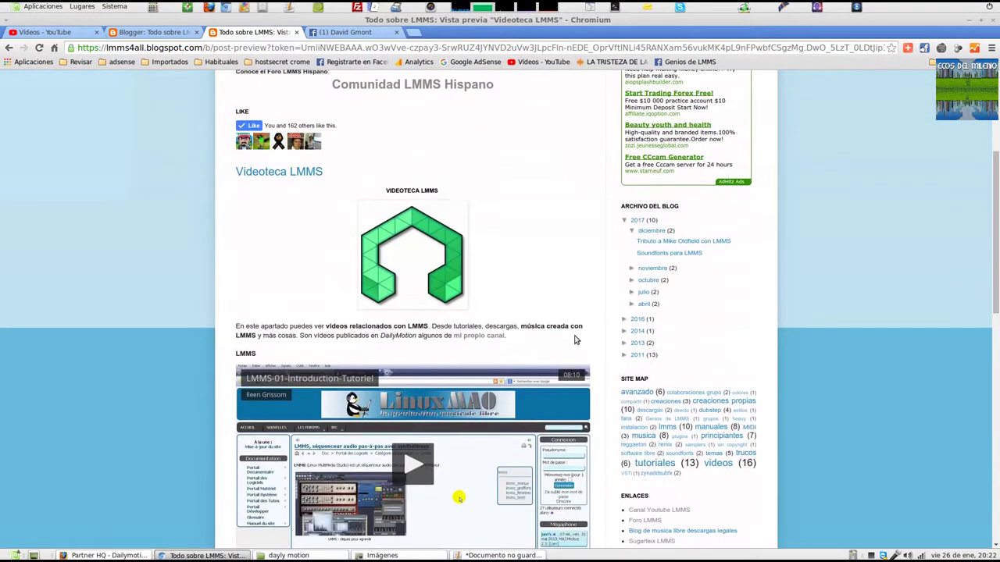
scroll(592, 338, "down", 3)
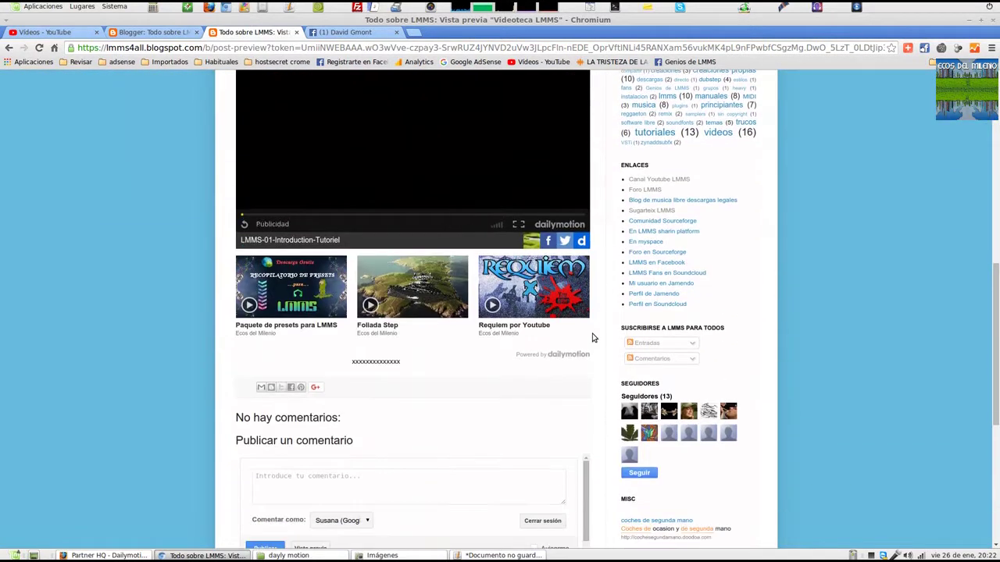
scroll(592, 337, "down", 3)
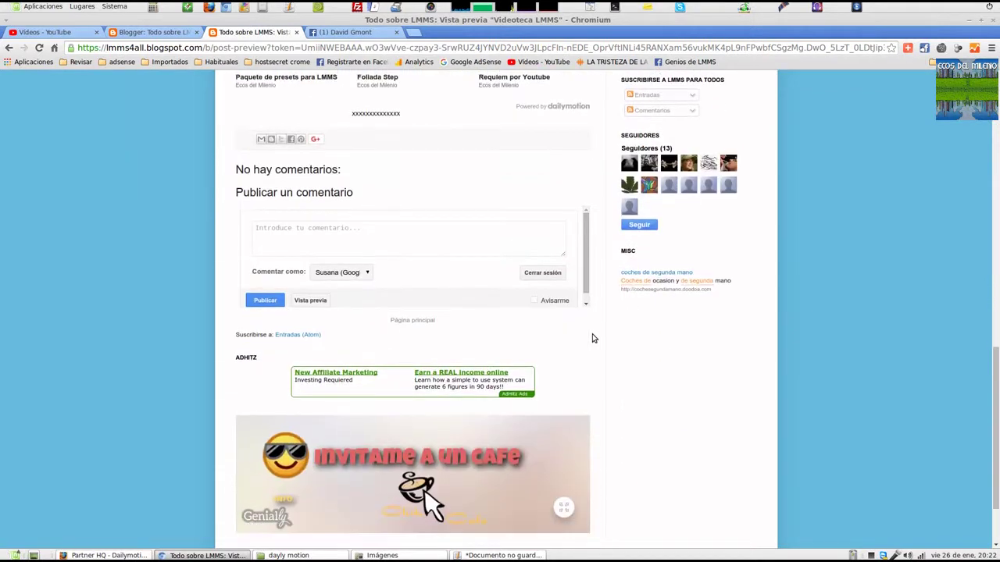
scroll(592, 337, "up", 11)
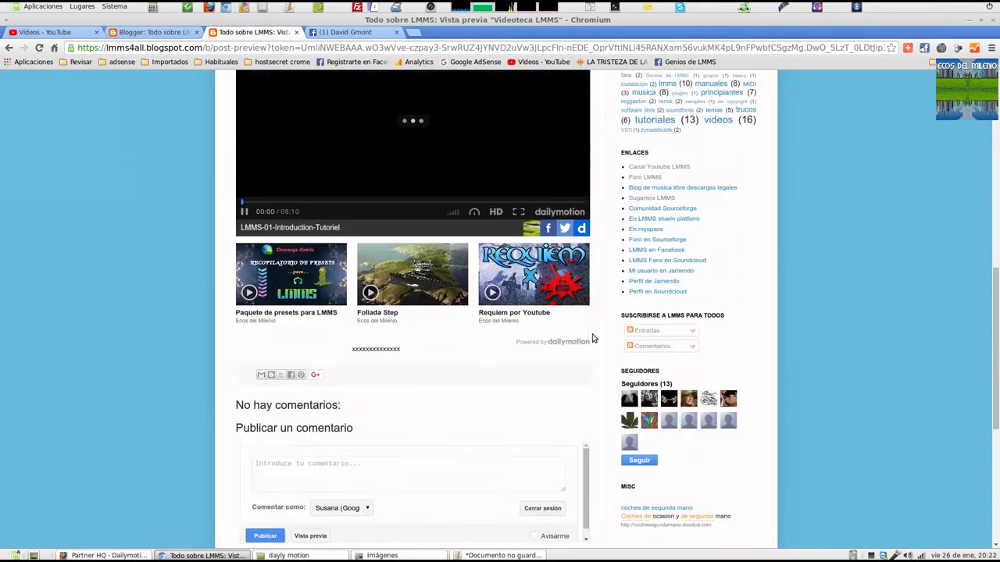
scroll(591, 337, "up", 3)
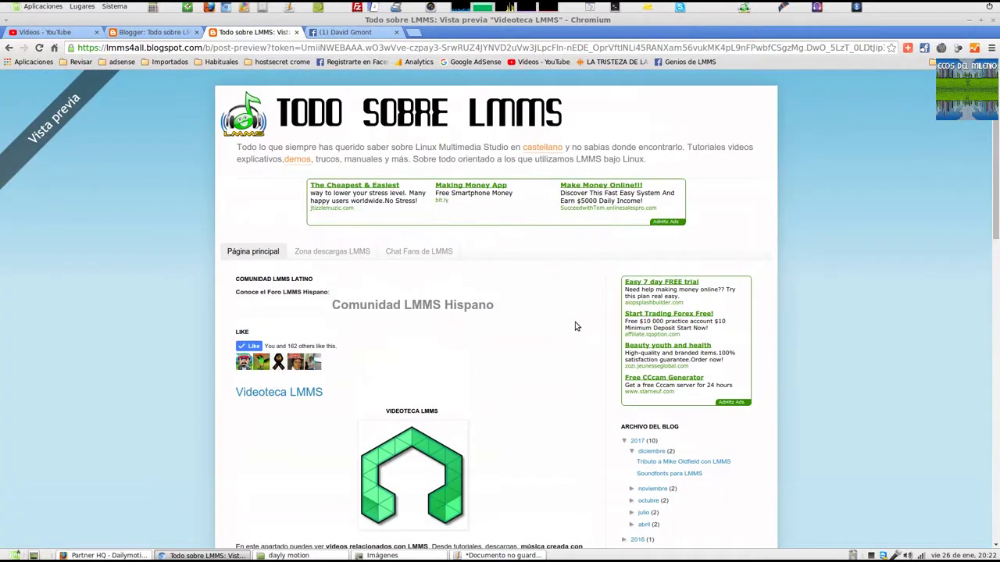
left_click(296, 32)
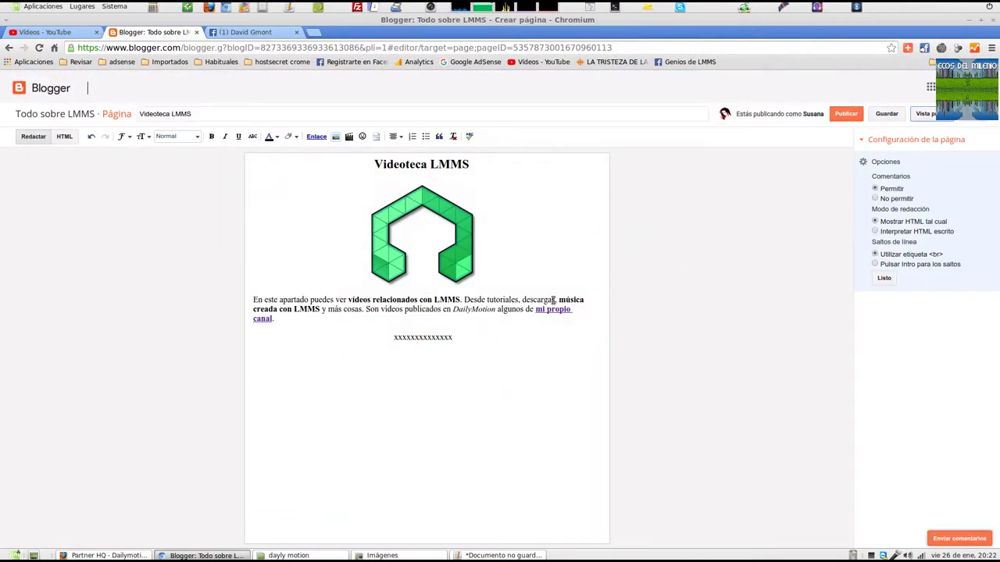
- Delete the remaining x placeholder from the Videoteca LMMS page and open the file chooser for uploading an image in its place
left_click_drag(450, 338, 388, 337)
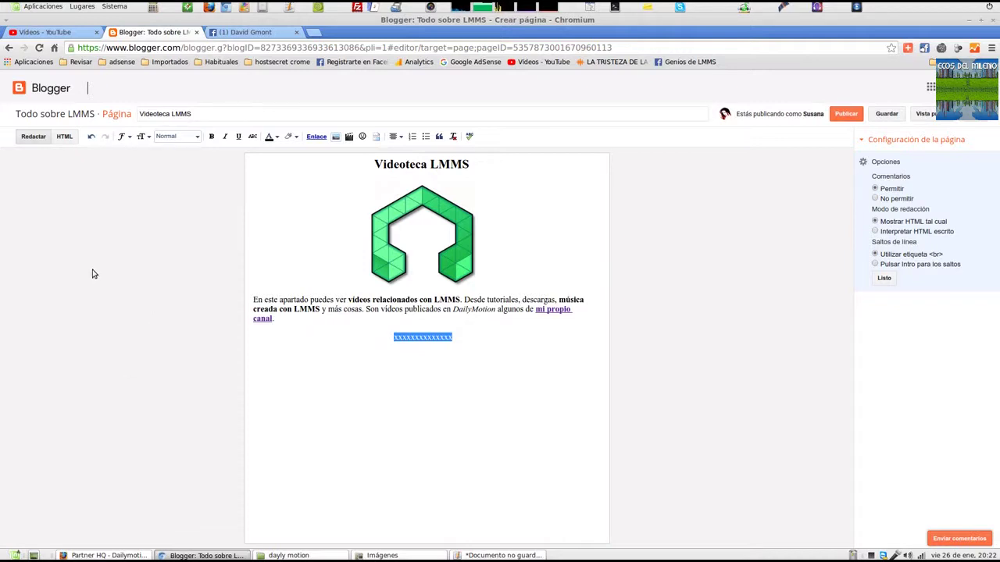
key("Delete")
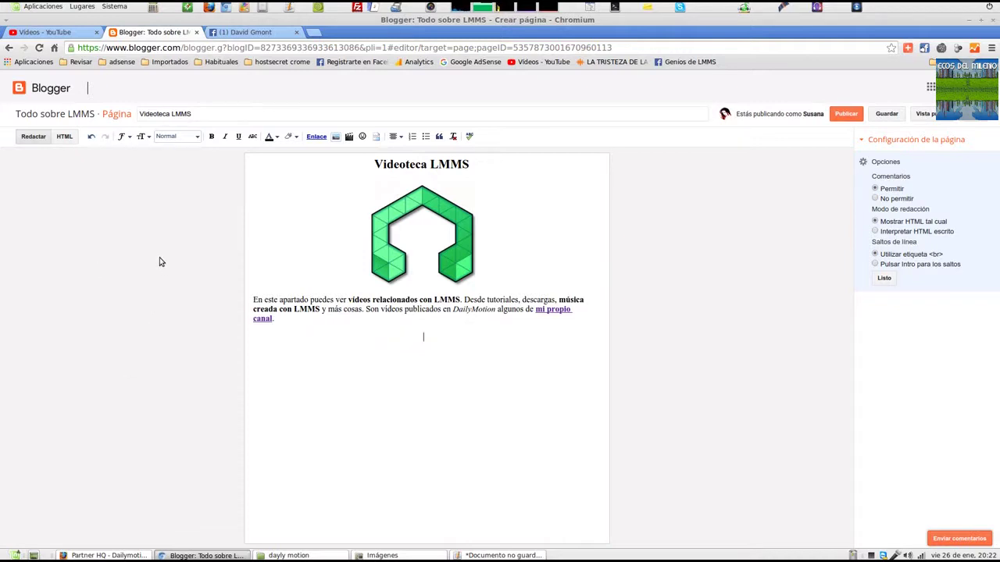
left_click(333, 138)
left_click(304, 186)
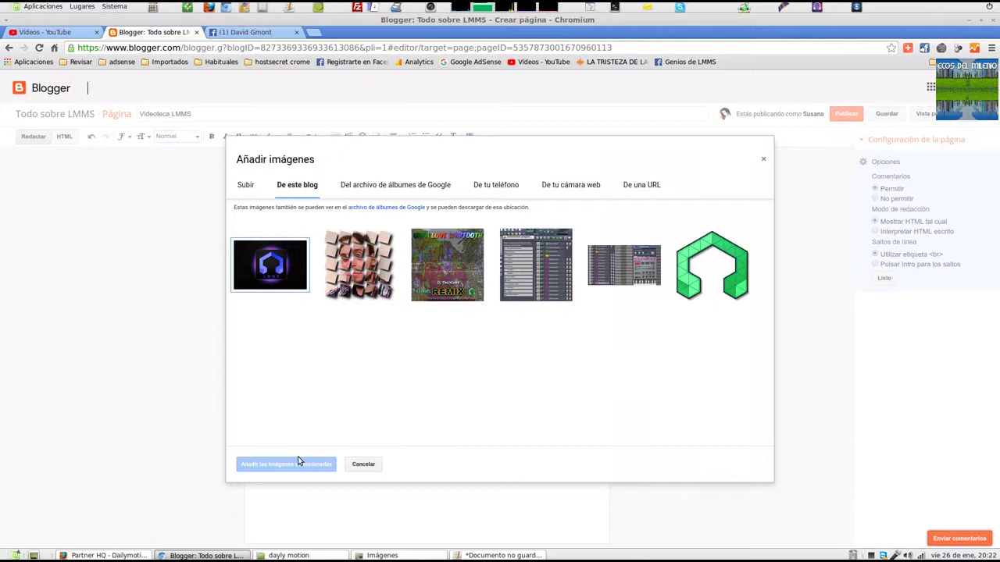
left_click(248, 186)
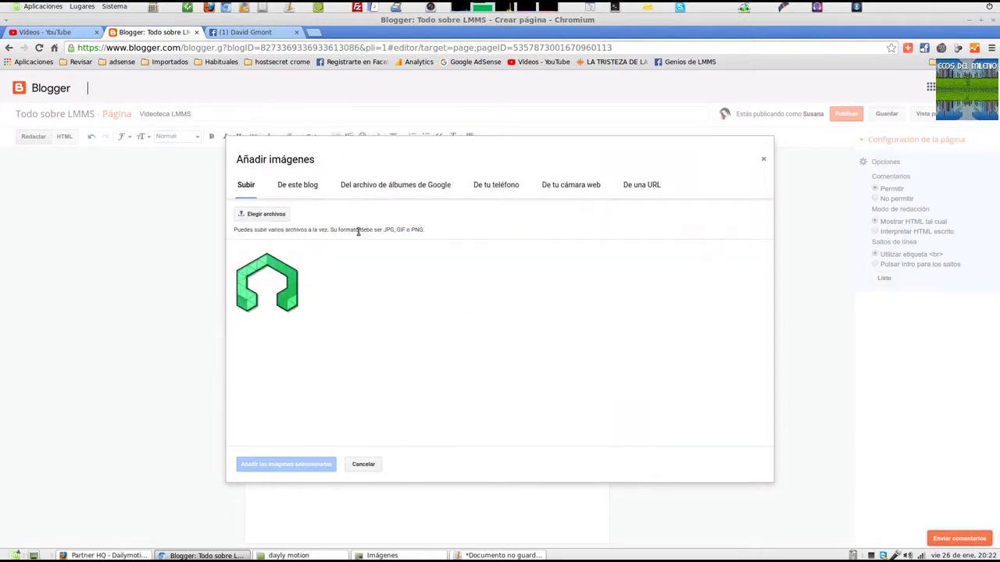
left_click(266, 217)
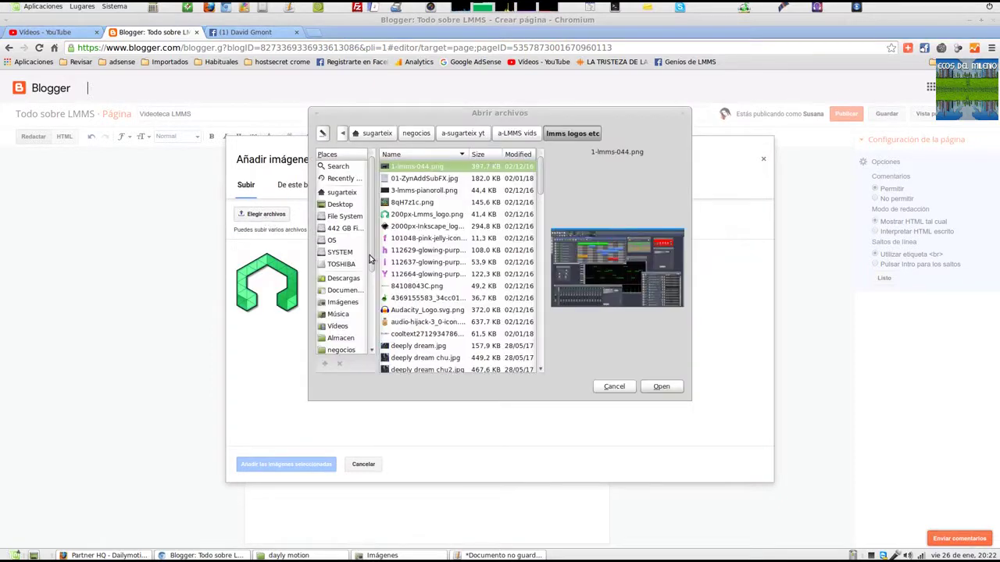
- Find logo LMMS.png in the lmms logos etc folder and upload it
scroll(412, 257, "down", 2)
scroll(412, 255, "down", 10)
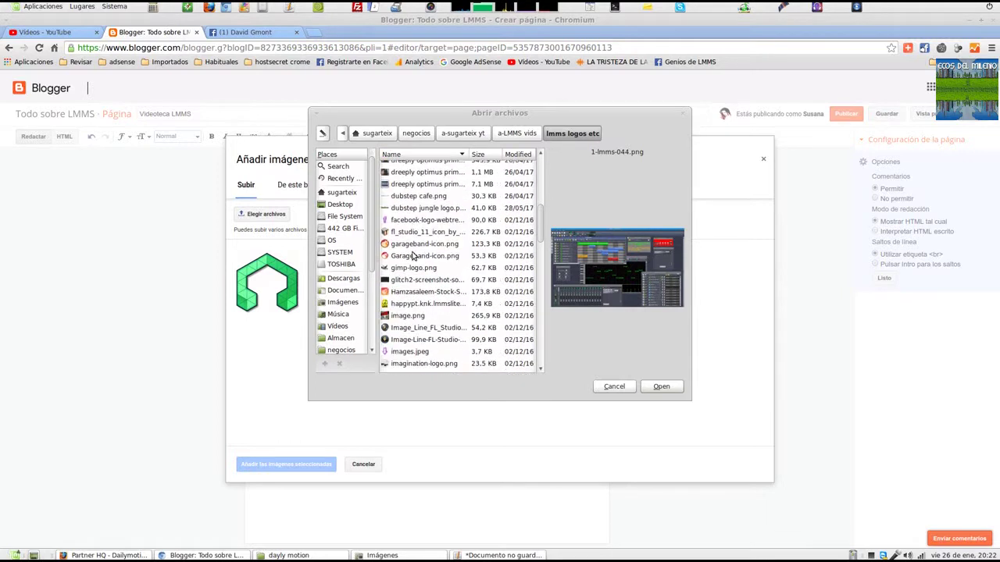
scroll(412, 255, "down", 2)
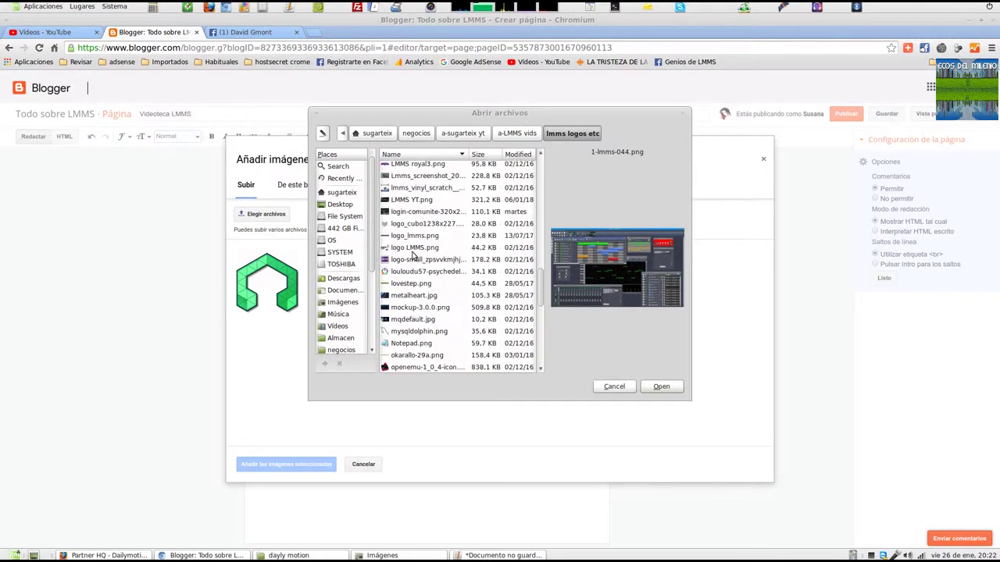
scroll(412, 255, "down", 10)
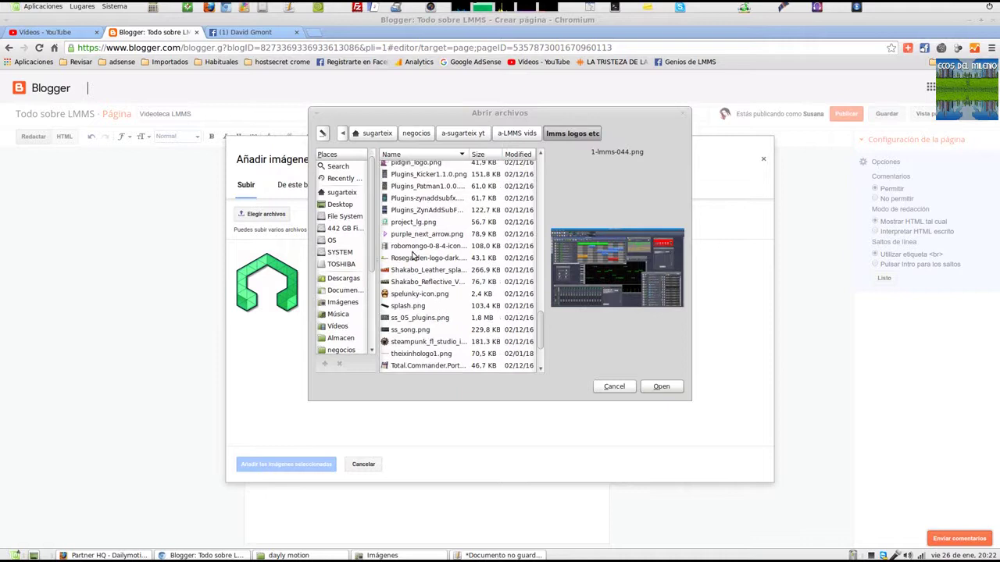
scroll(412, 256, "down", 1)
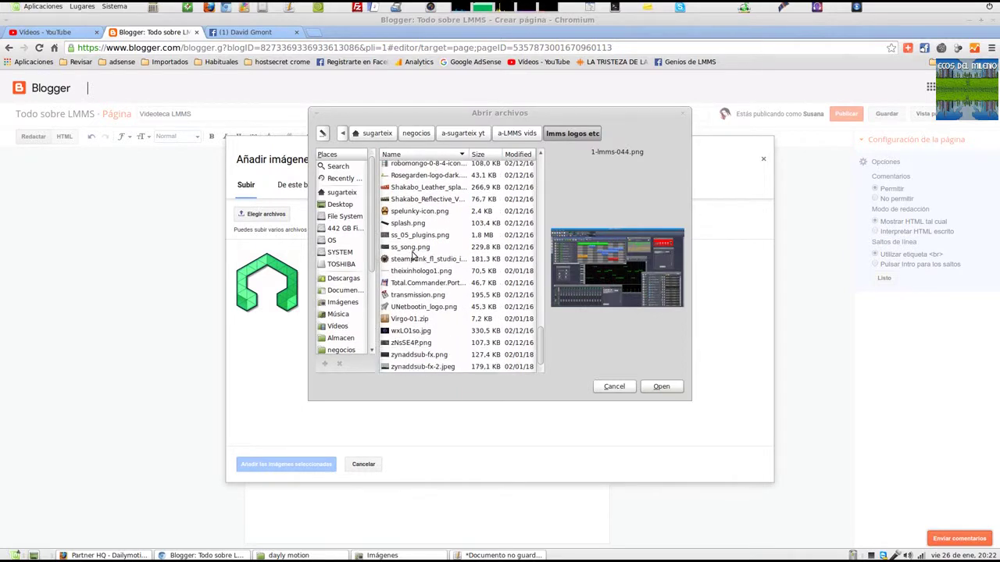
scroll(412, 256, "up", 3)
scroll(413, 255, "up", 2)
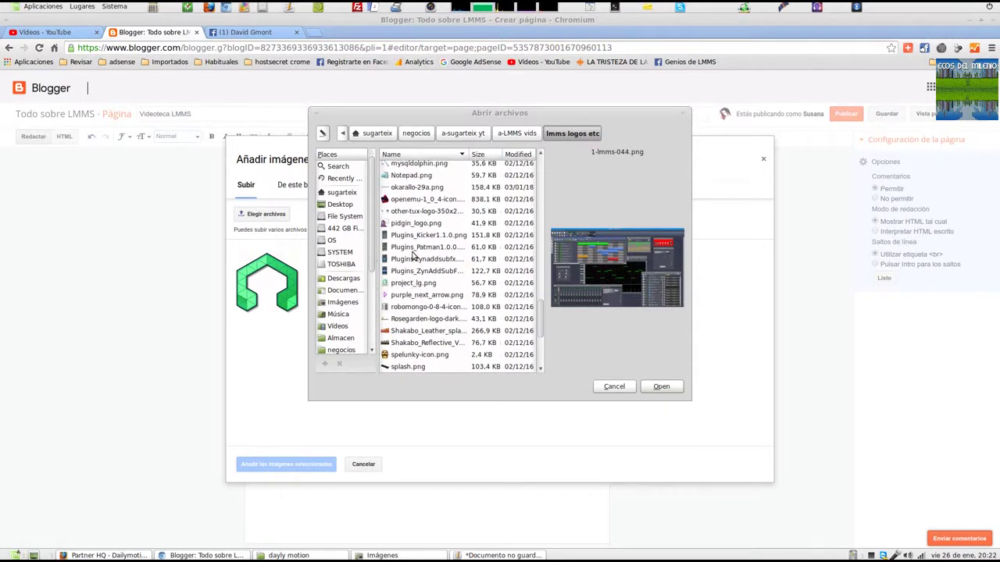
scroll(412, 256, "up", 4)
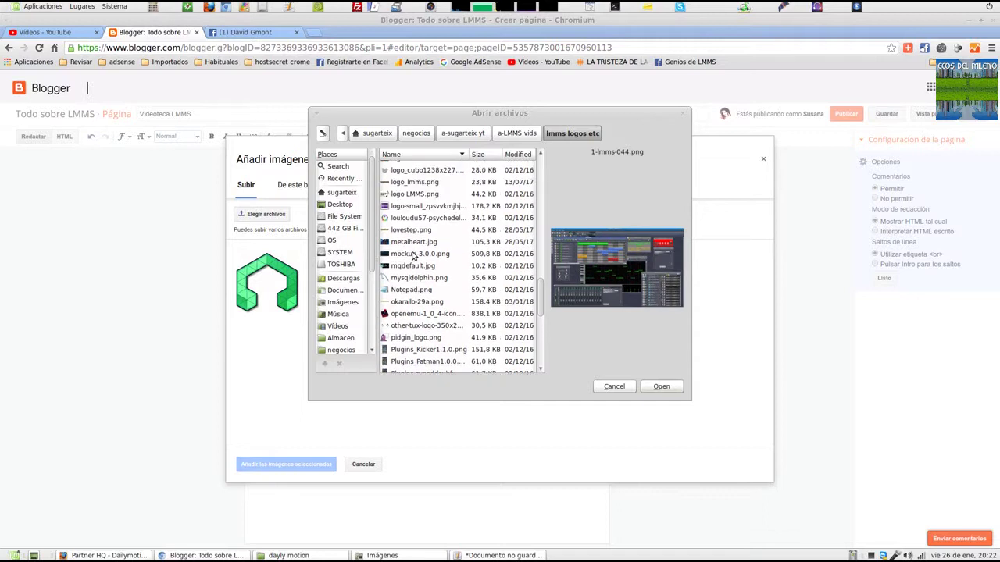
scroll(414, 256, "up", 2)
left_click(414, 266)
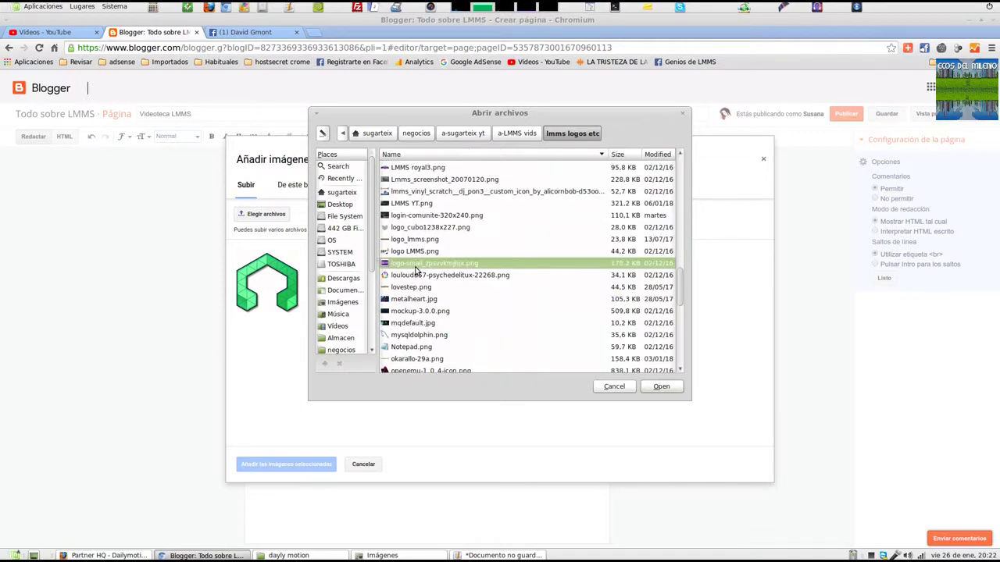
left_click(413, 254)
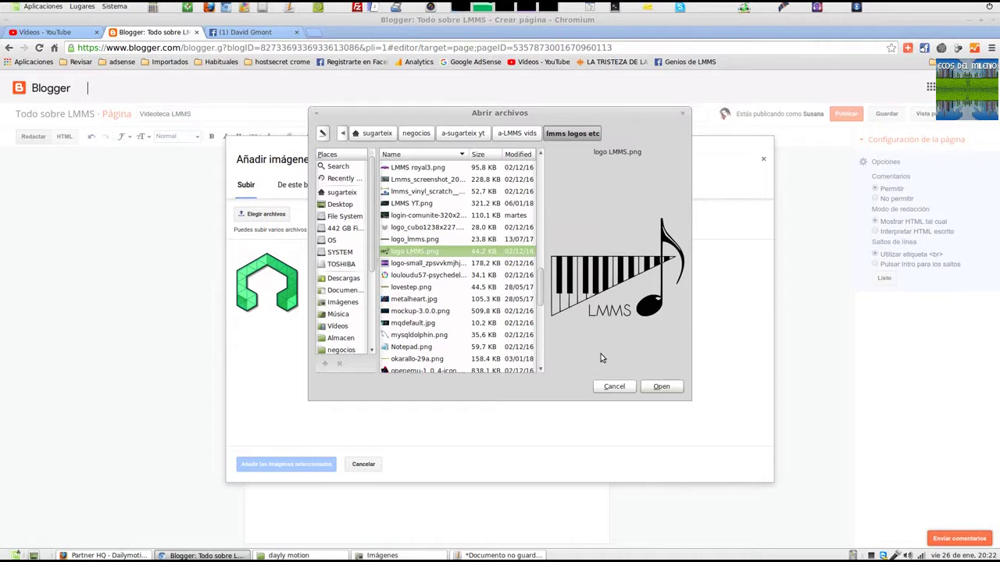
left_click(661, 387)
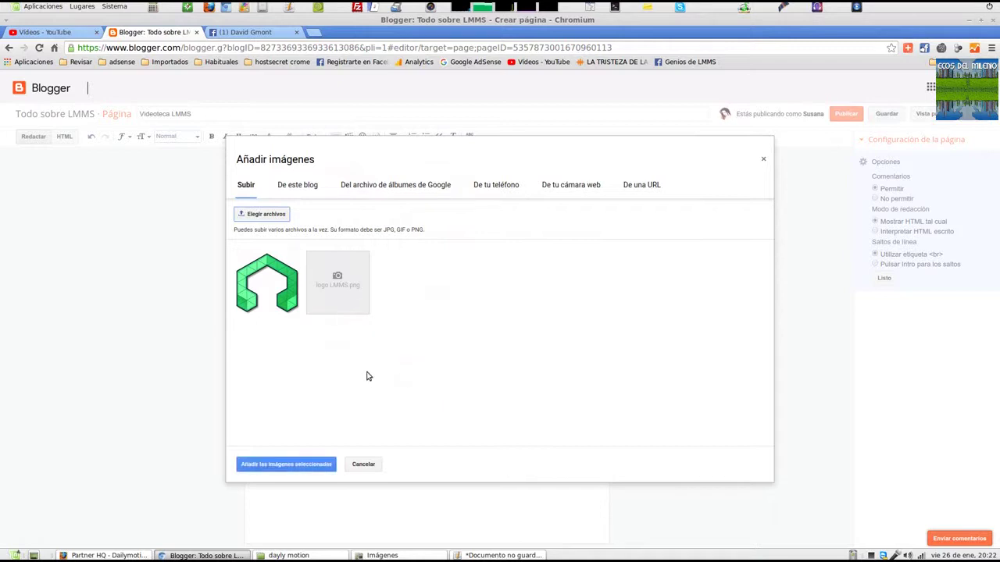
- Insert the uploaded logo LMMS.png below the introductory text and save the page
left_click(331, 293)
left_click(295, 463)
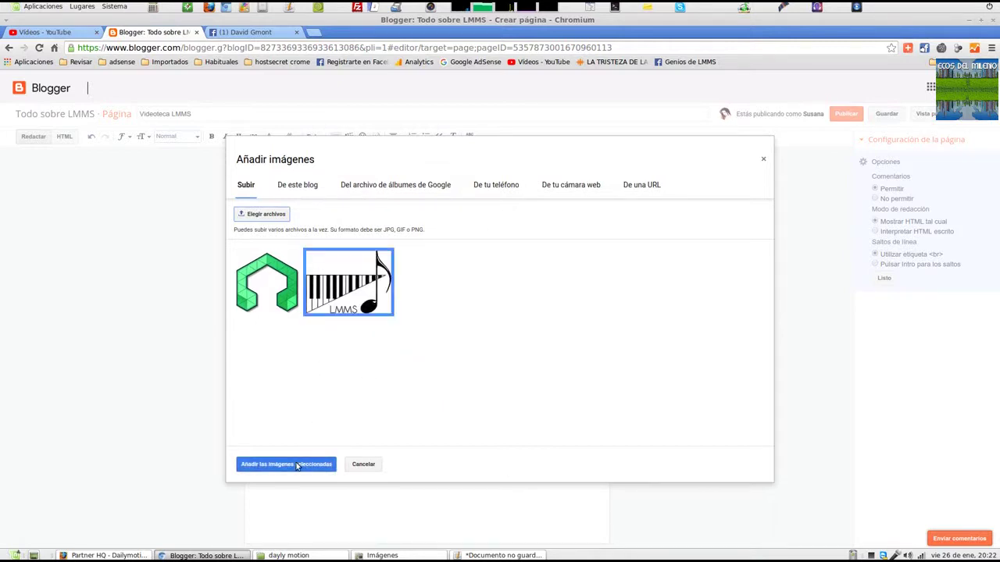
left_click(567, 393)
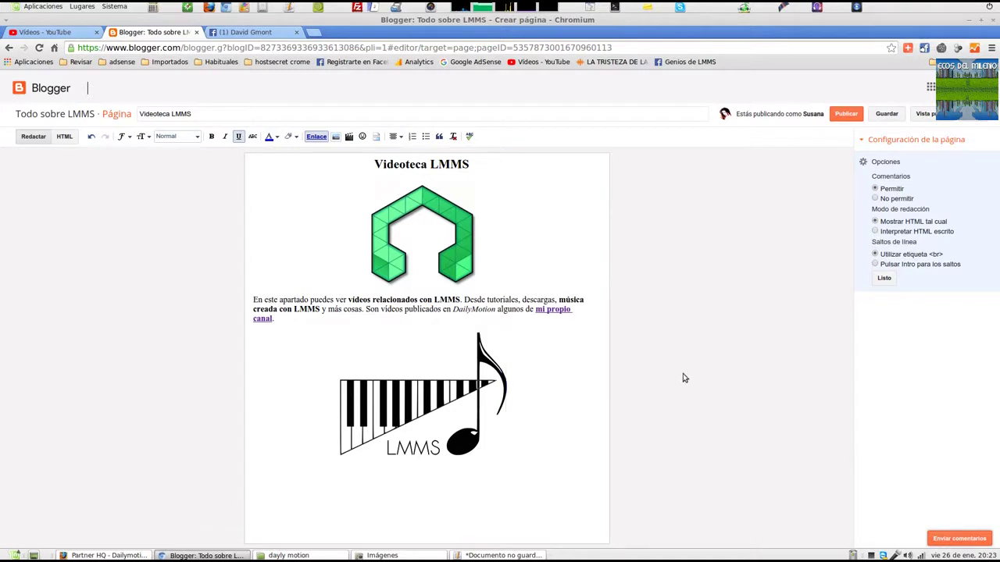
left_click(888, 118)
- Preview the Videoteca LMMS page, examine how the Dailymotion widget and the piano logo are laid out, and close the preview
left_click(919, 116)
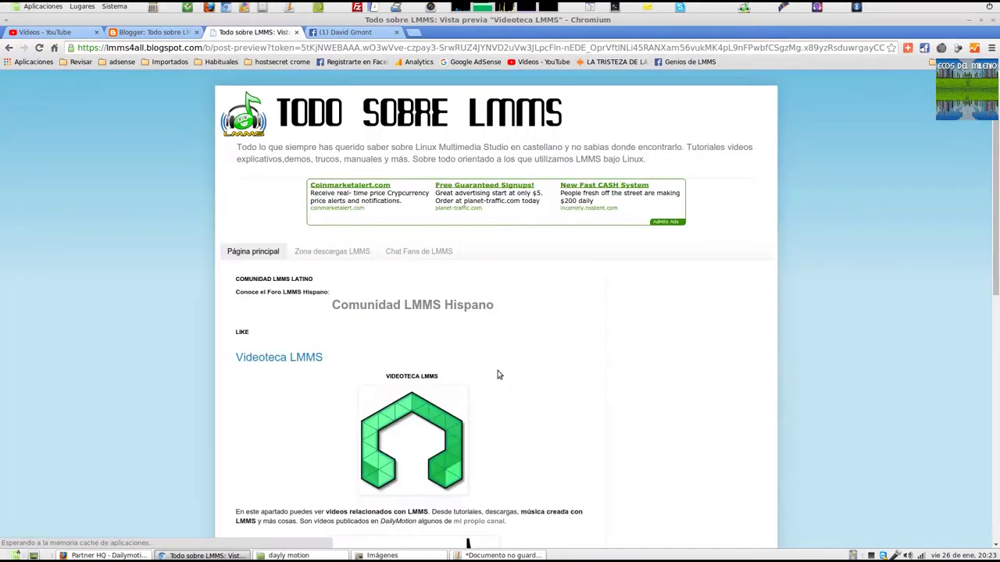
scroll(561, 378, "down", 10)
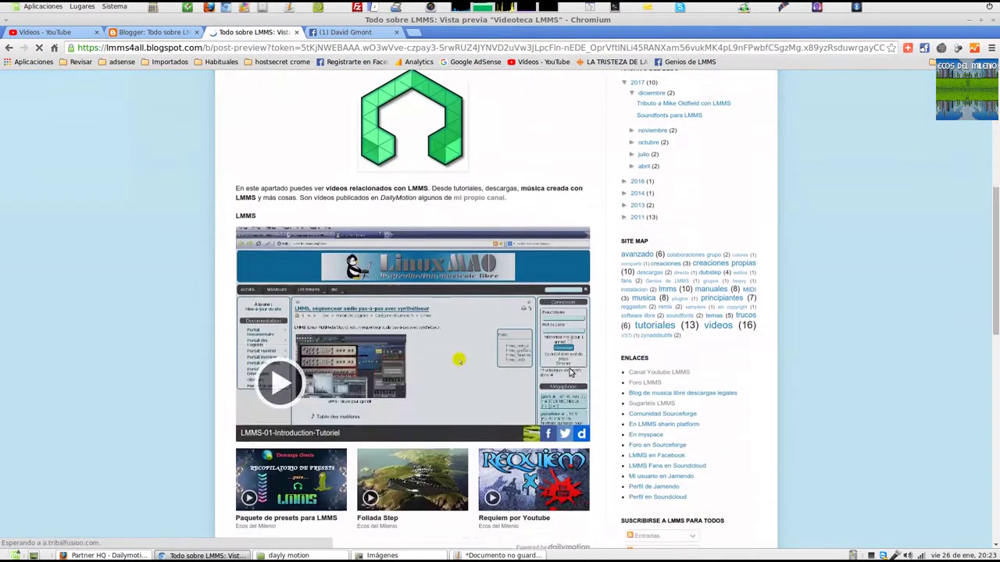
scroll(576, 372, "down", 4)
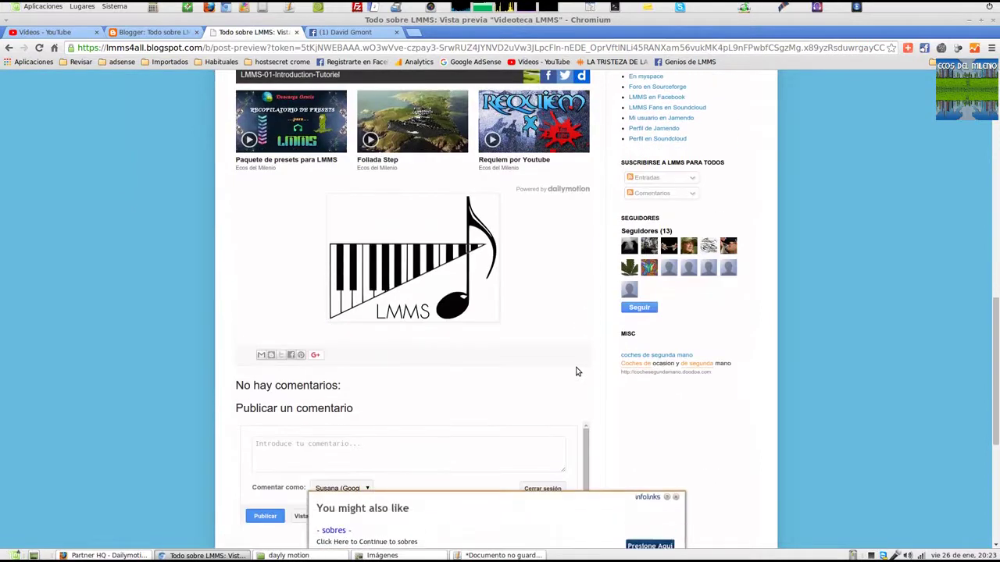
scroll(576, 373, "down", 2)
scroll(576, 372, "up", 5)
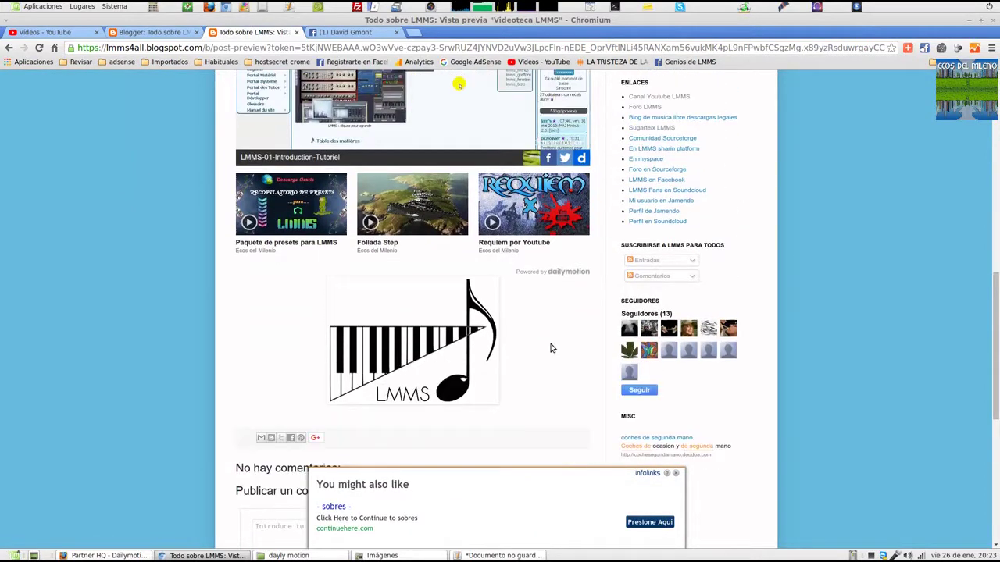
left_click(297, 33)
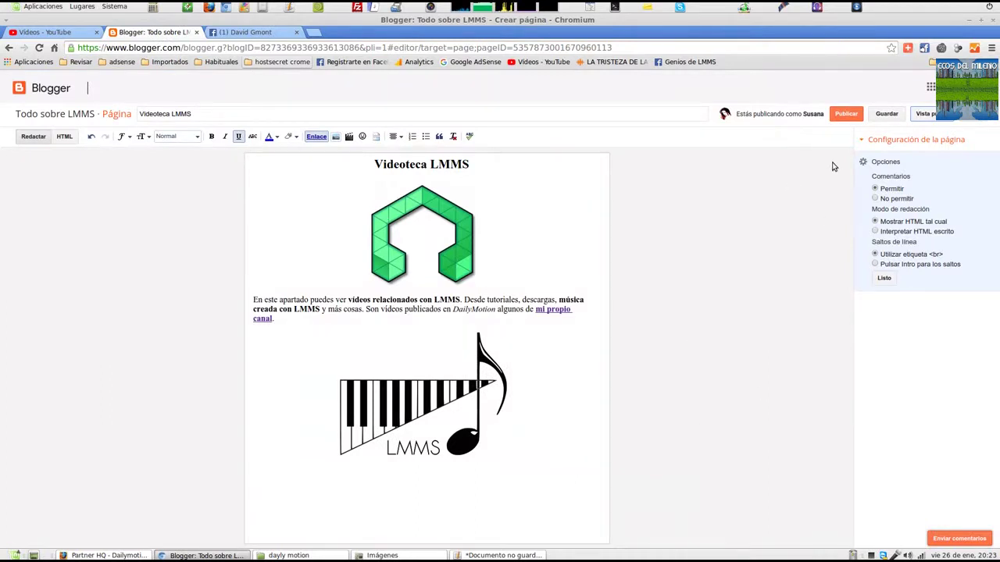
- Publish the Videoteca LMMS page, check the live blog's page navigation, and return to the Blogger dashboard
left_click(843, 119)
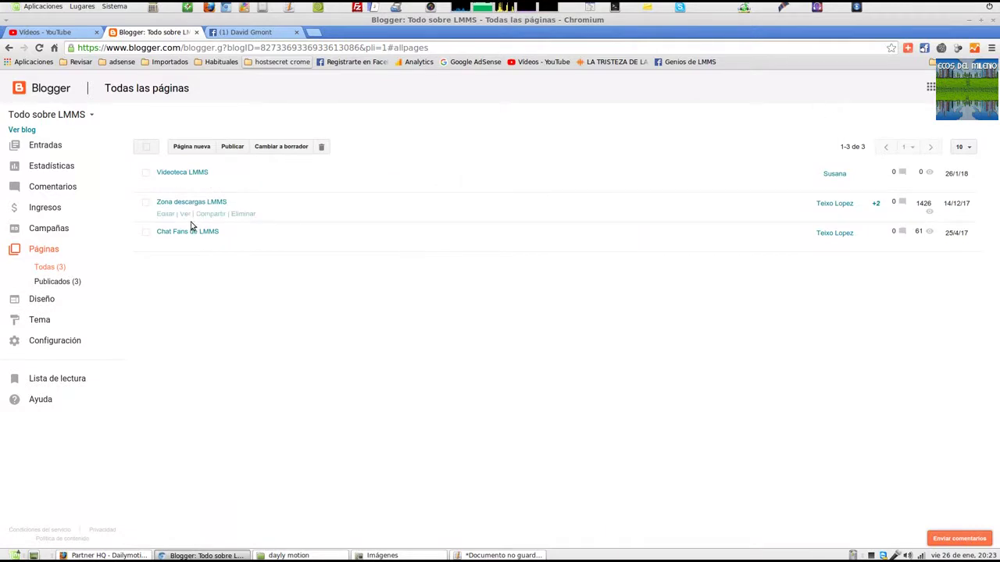
left_click(23, 130)
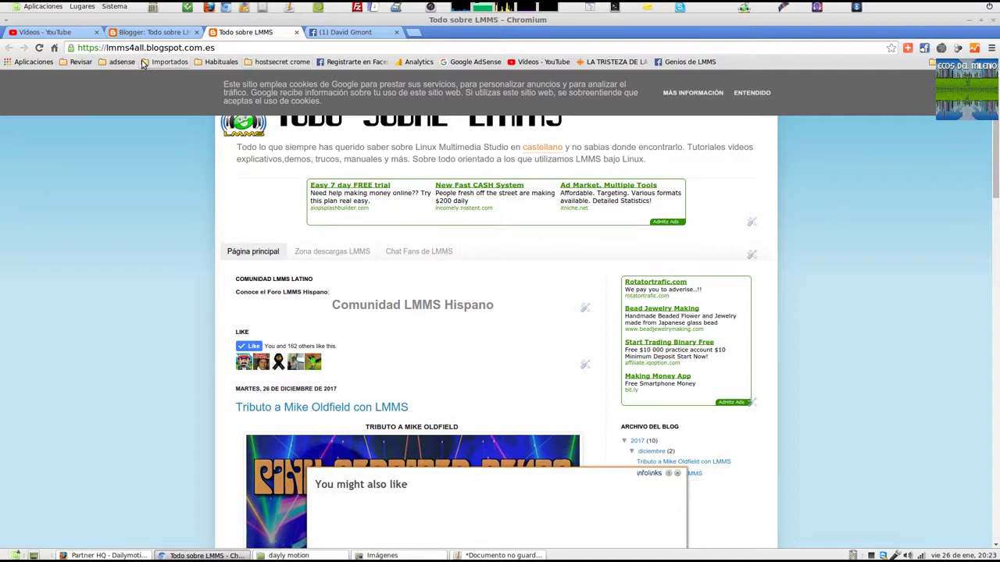
left_click(146, 34)
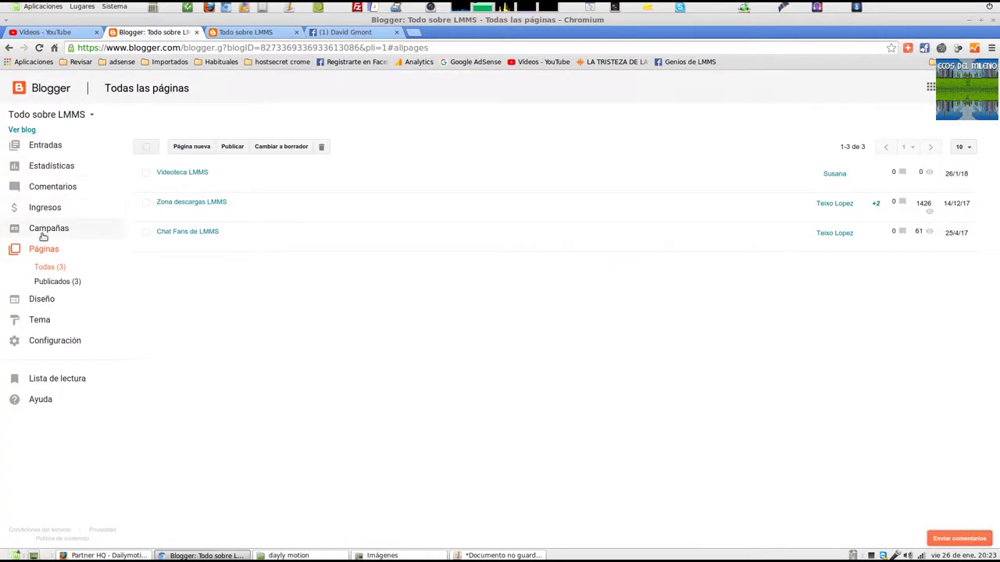
- Open the blog's layout settings and edit the Páginas gadget in the crosscol-overflow section
left_click(43, 299)
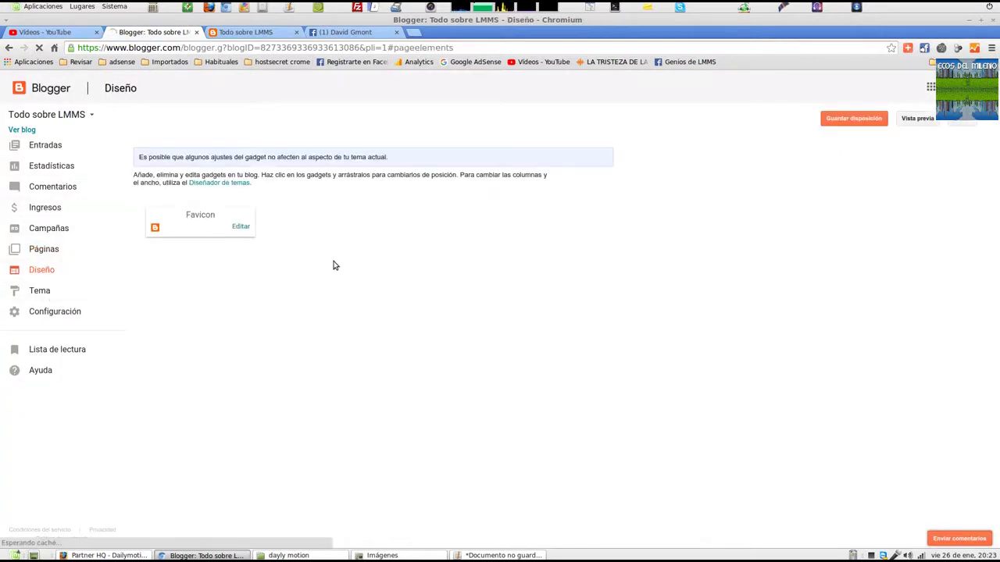
scroll(328, 246, "down", 3)
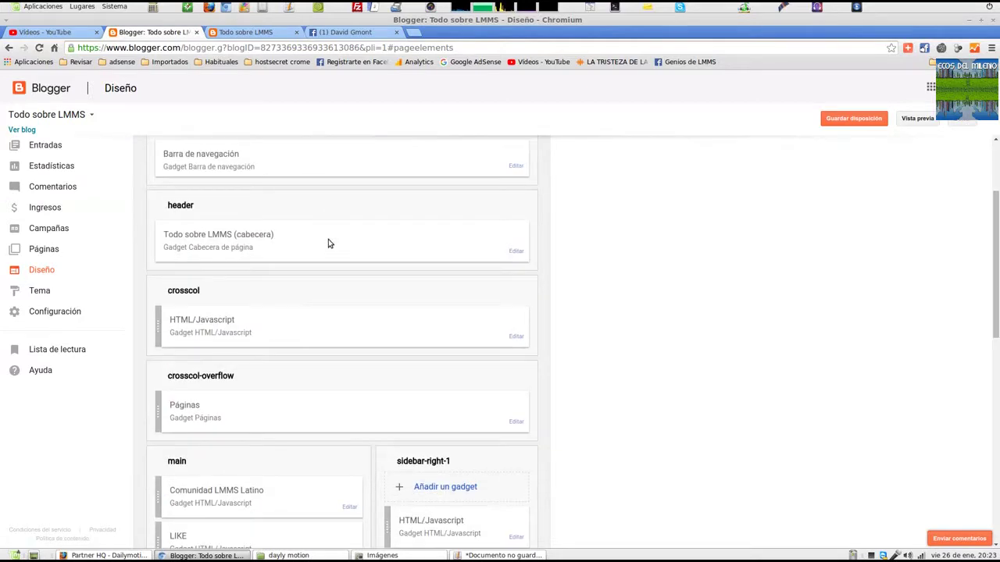
scroll(328, 242, "down", 4)
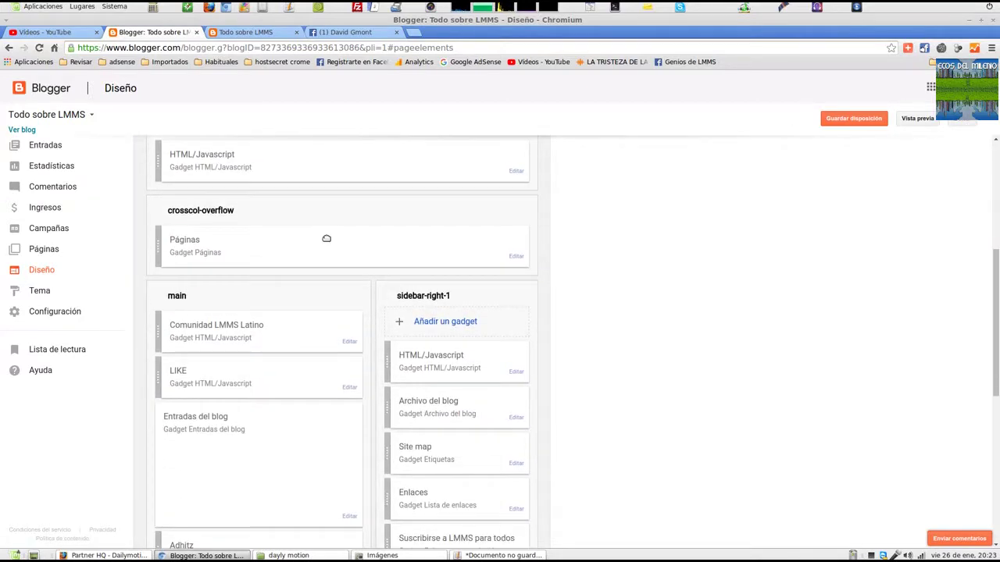
scroll(326, 238, "up", 2)
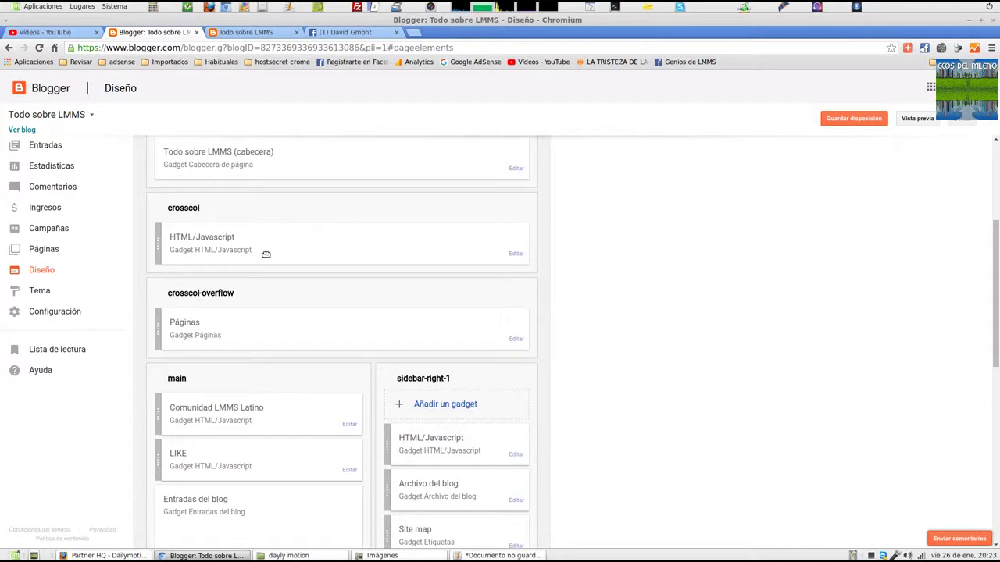
scroll(252, 253, "up", 1)
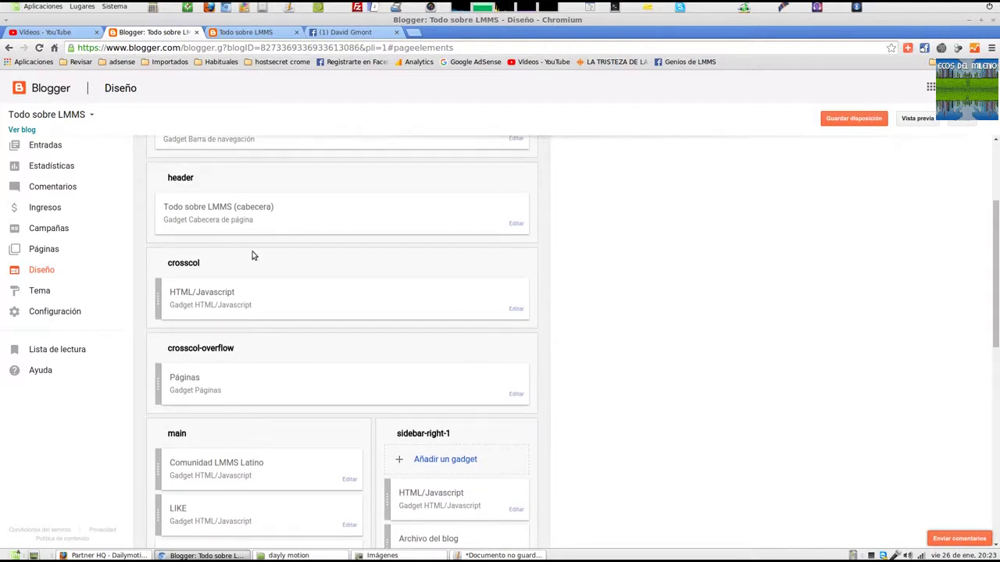
scroll(252, 254, "down", 2)
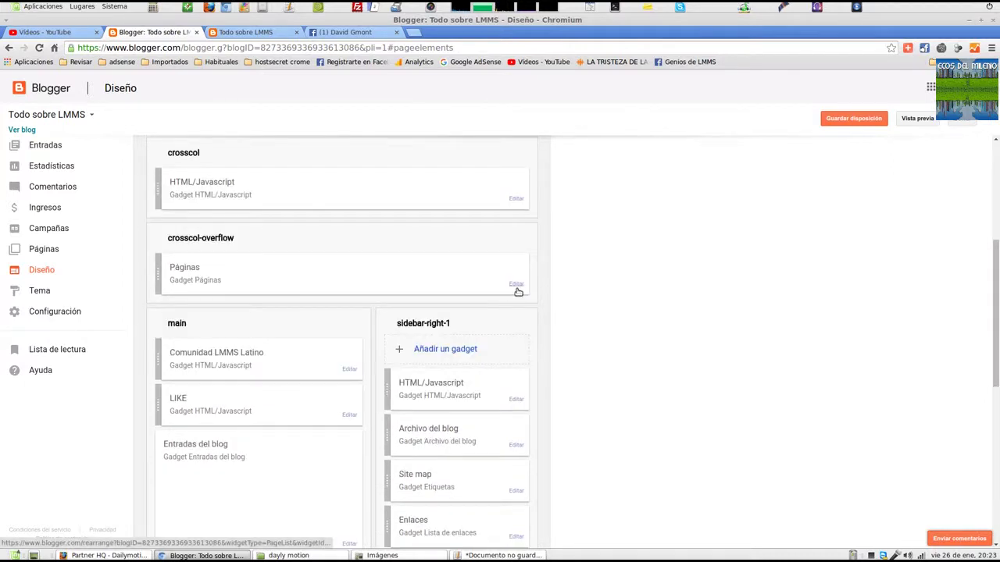
left_click(517, 285)
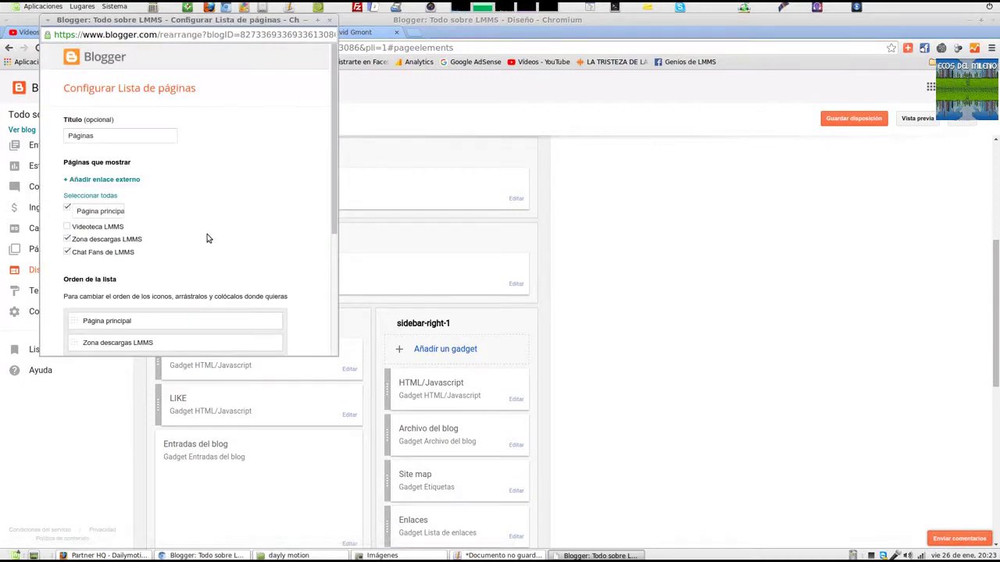
- Include Videoteca LMMS among the pages to show, in last place in the list order, and save the gadget
scroll(156, 210, "down", 3)
scroll(182, 202, "up", 3)
scroll(248, 160, "down", 5)
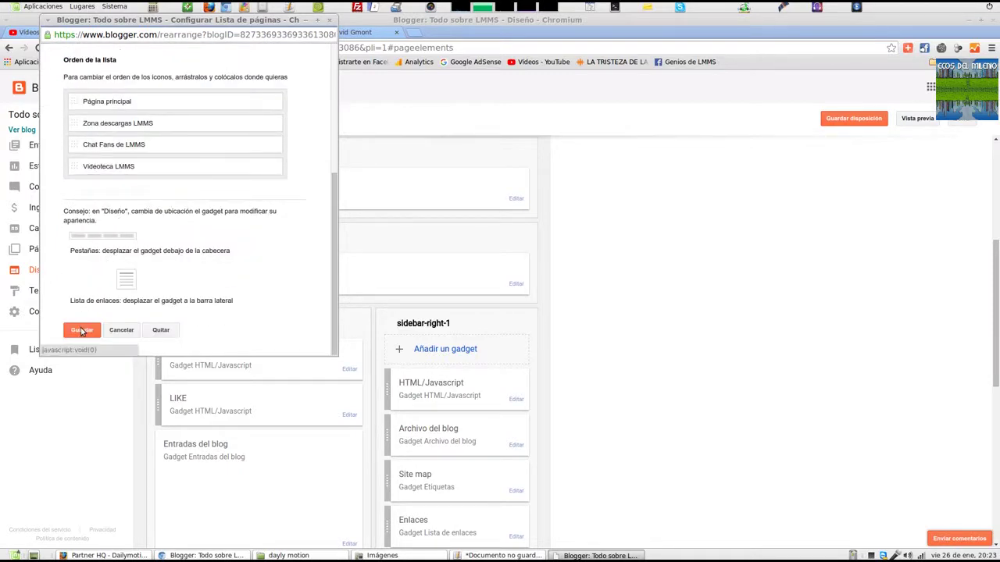
left_click(82, 331)
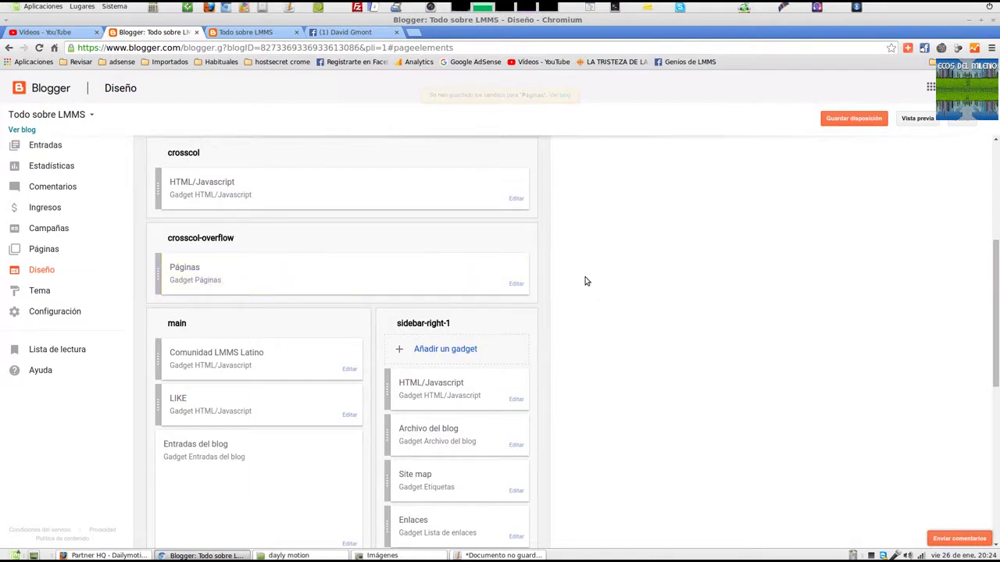
- Save the blog's layout and open the live blog to check the page navigation, closing the duplicate blog tab
left_click(852, 119)
left_click(530, 95)
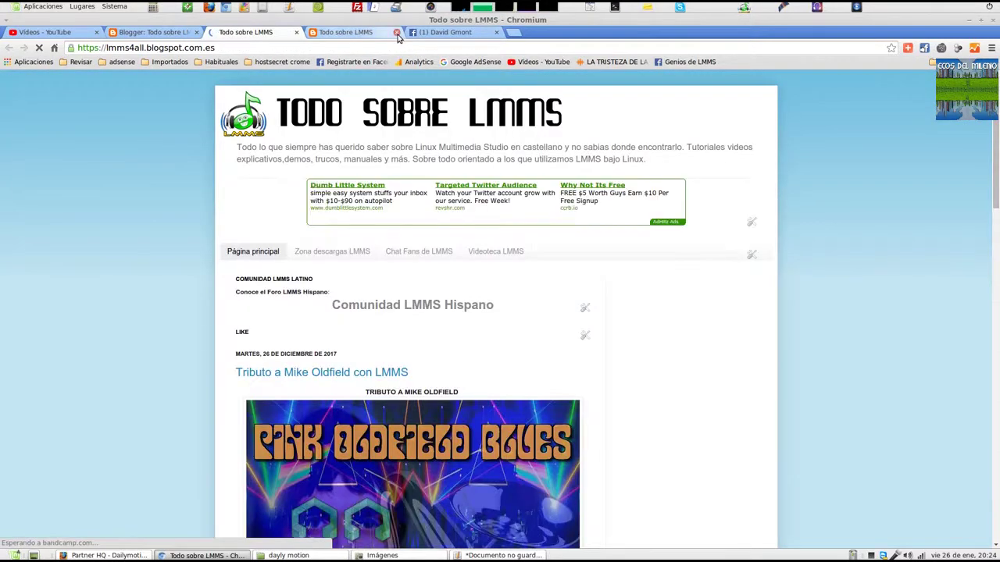
left_click(397, 34)
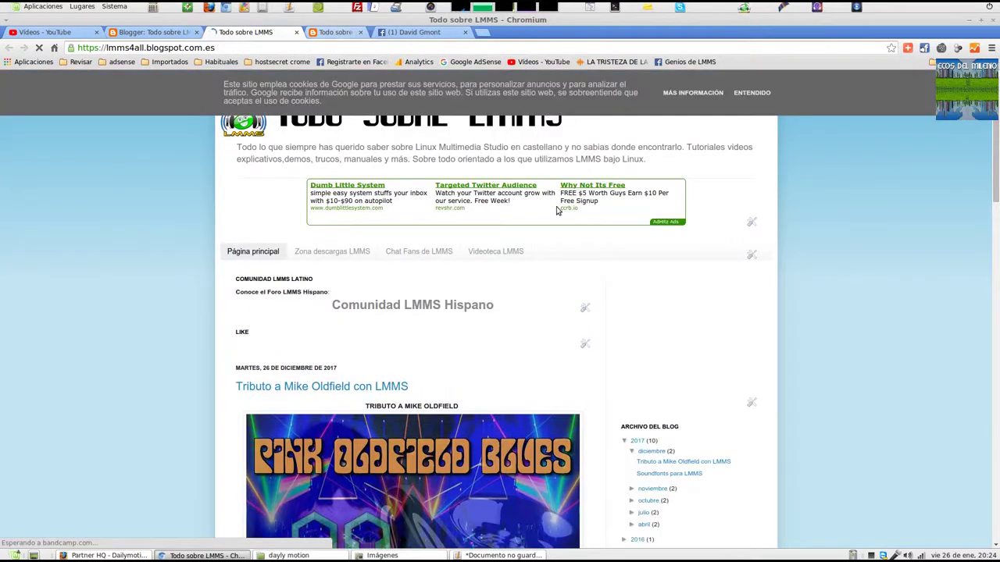
- Accept the cookie notice on the live blog, close the ad overlay and look over the home page
left_click(752, 93)
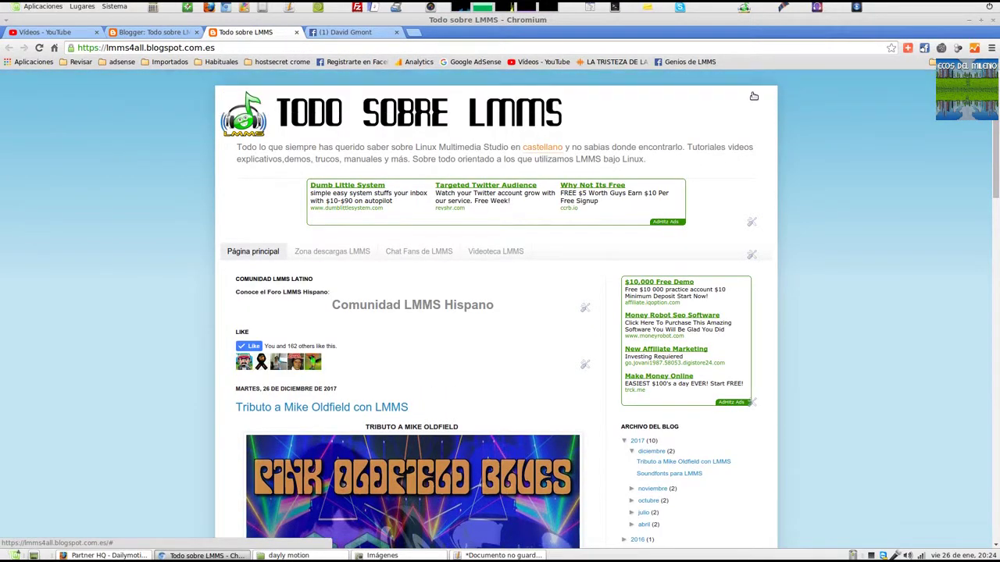
scroll(196, 200, "down", 3)
scroll(196, 200, "down", 6)
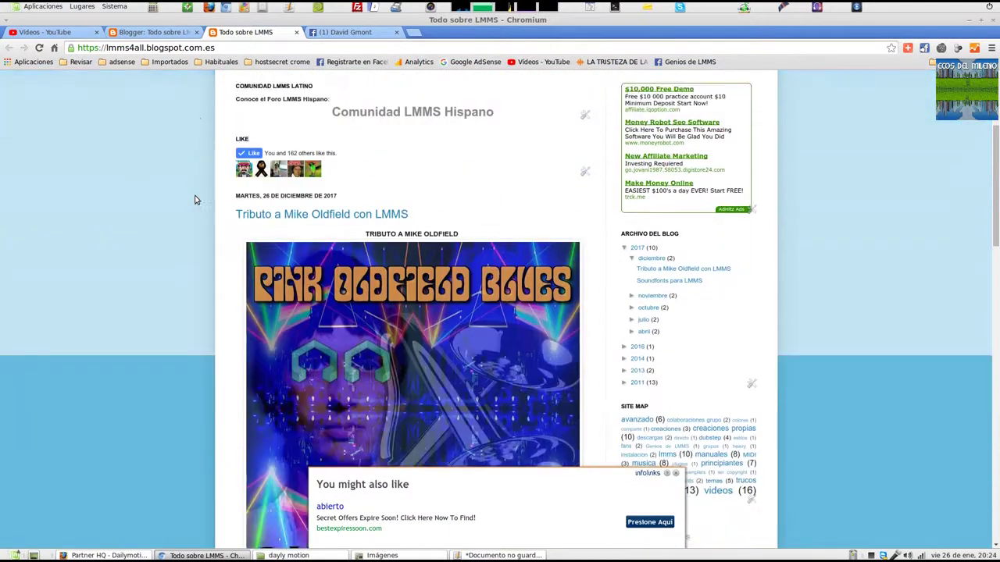
scroll(196, 200, "down", 4)
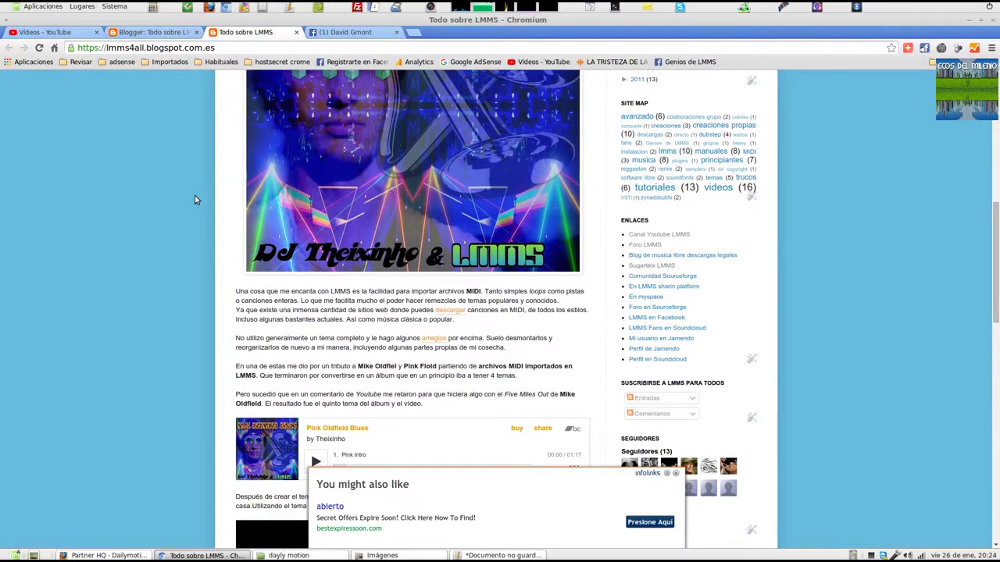
left_click(676, 474)
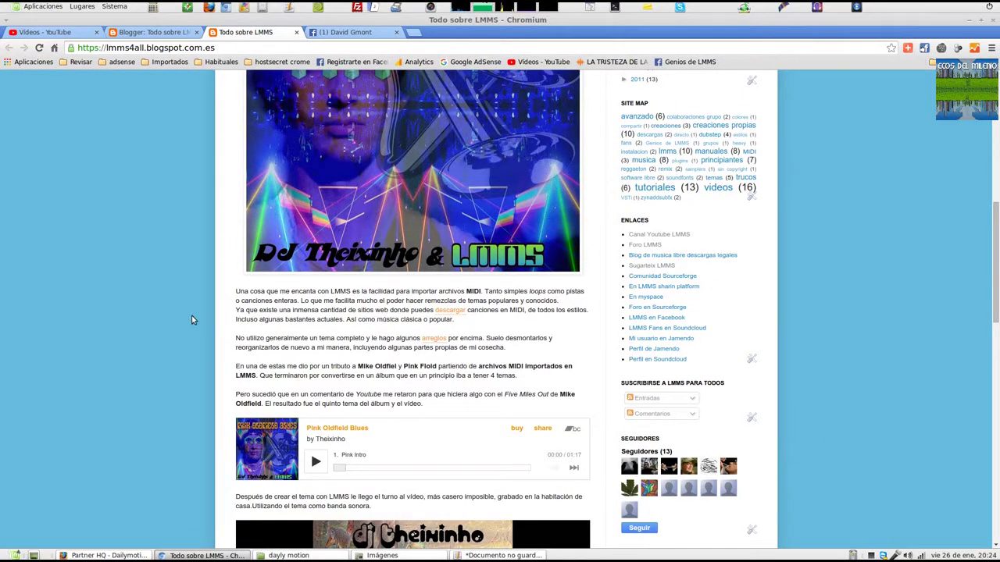
scroll(191, 315, "up", 13)
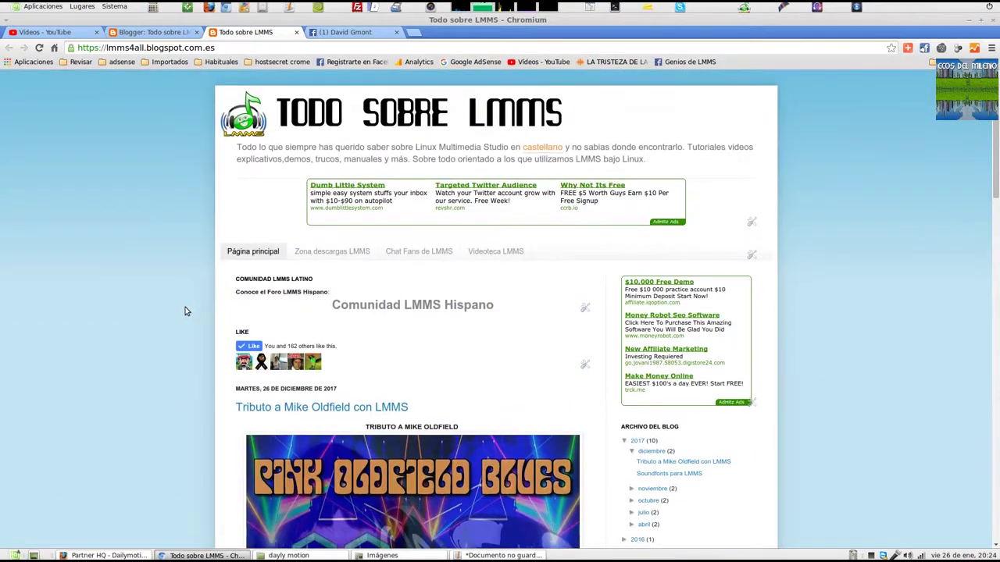
- Open the Videoteca LMMS page from the blog's navigation and examine its images, text and embedded Dailymotion playlist widget
left_click(481, 256)
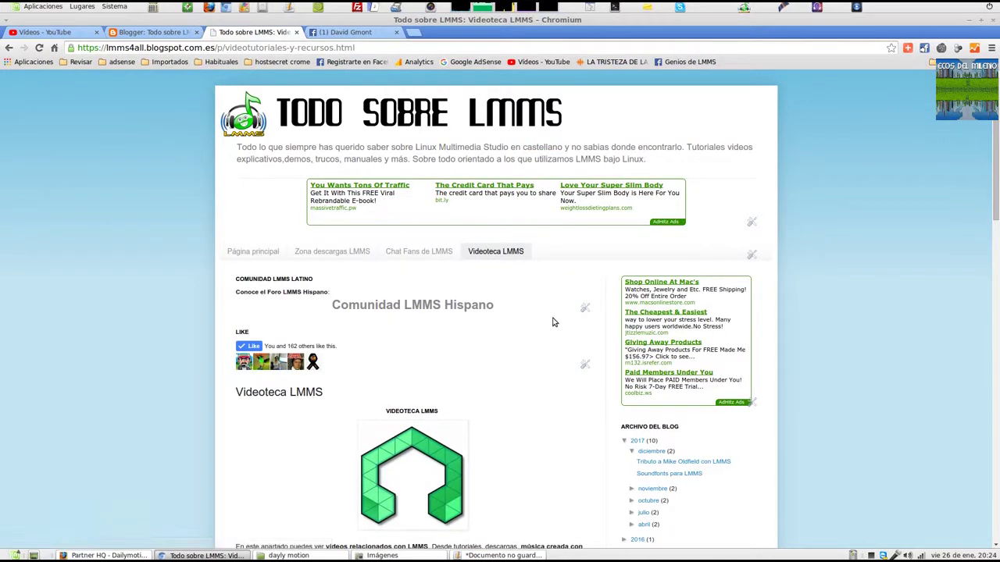
scroll(549, 321, "down", 5)
scroll(551, 321, "down", 2)
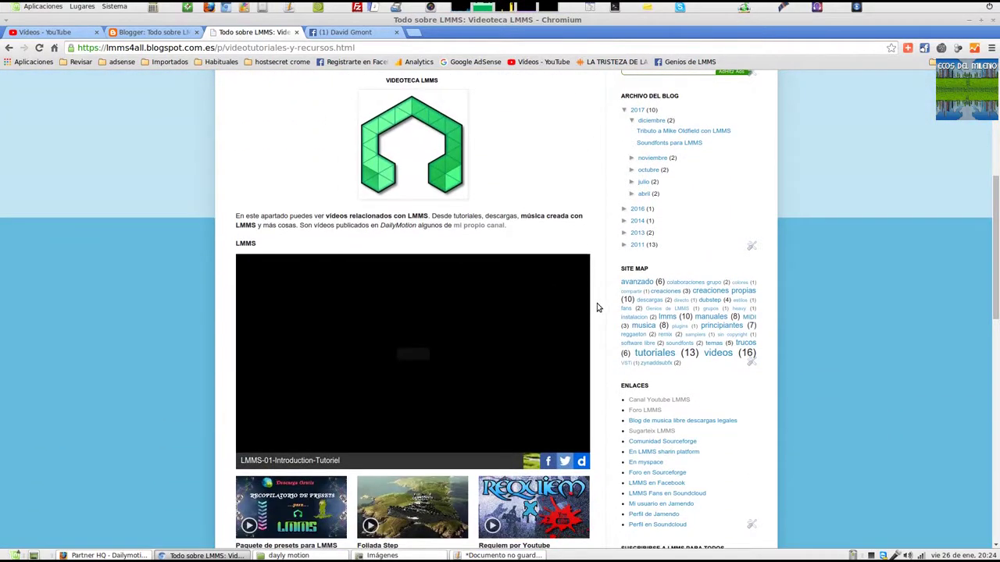
scroll(597, 307, "down", 6)
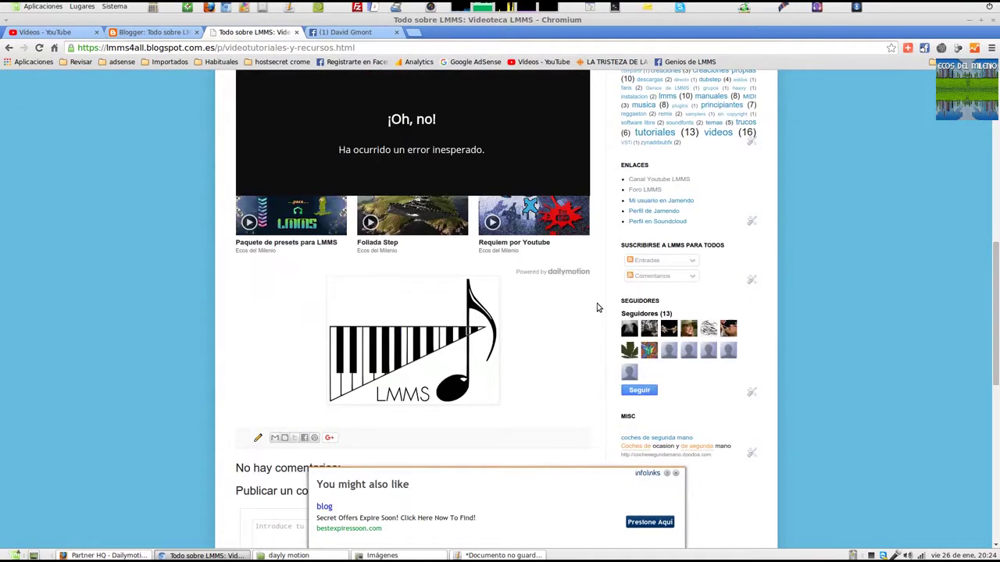
scroll(597, 307, "down", 8)
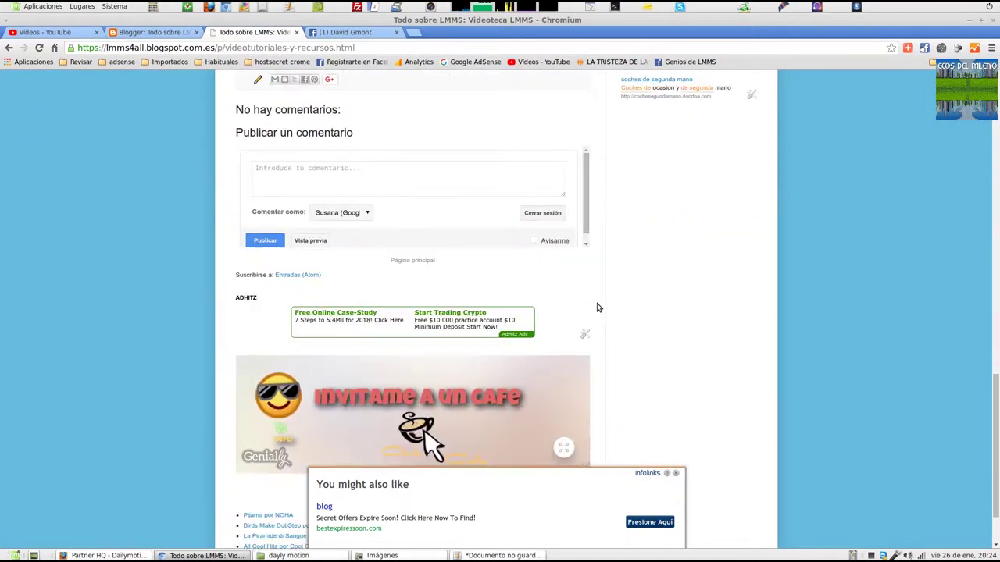
scroll(596, 307, "up", 10)
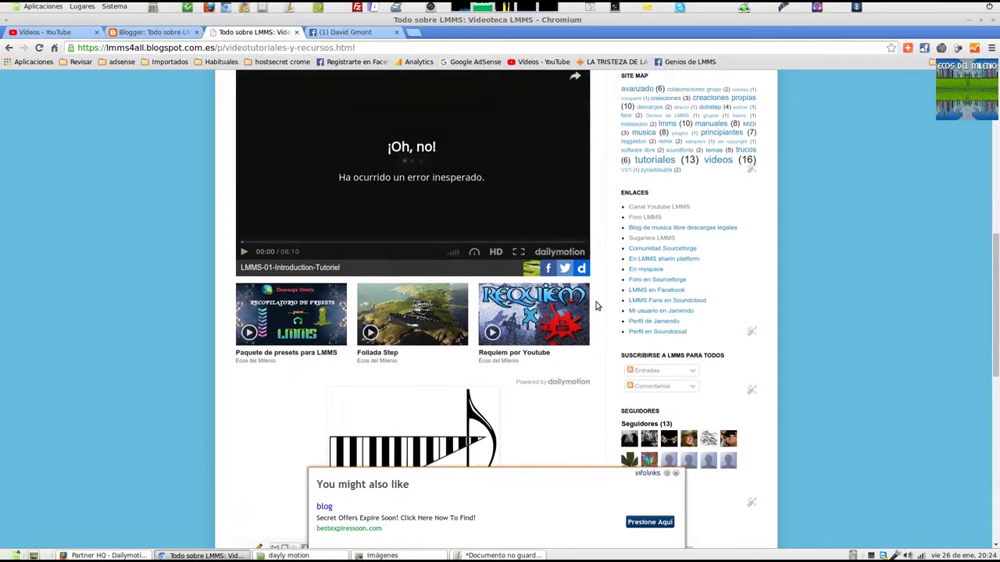
scroll(597, 307, "up", 3)
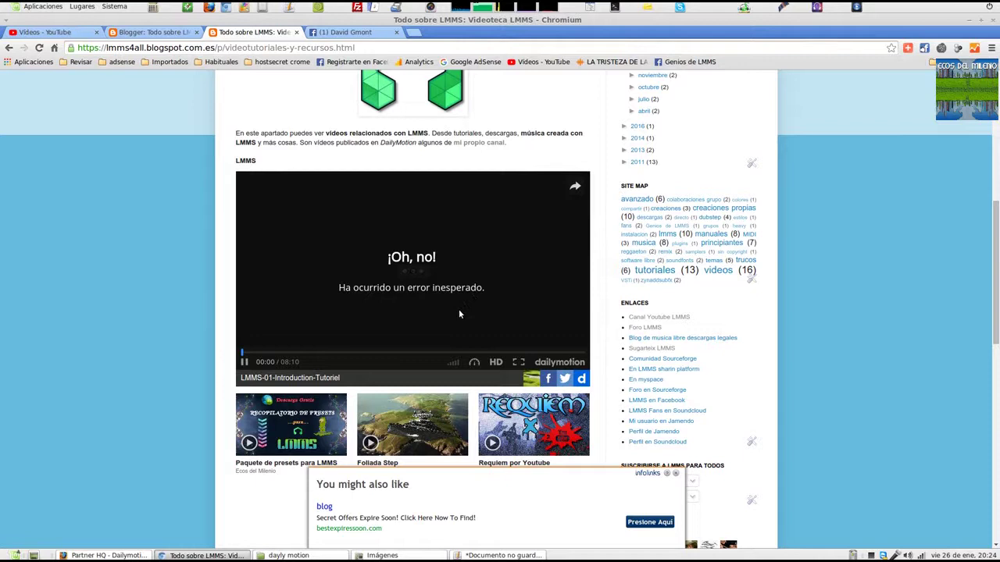
scroll(458, 310, "up", 5)
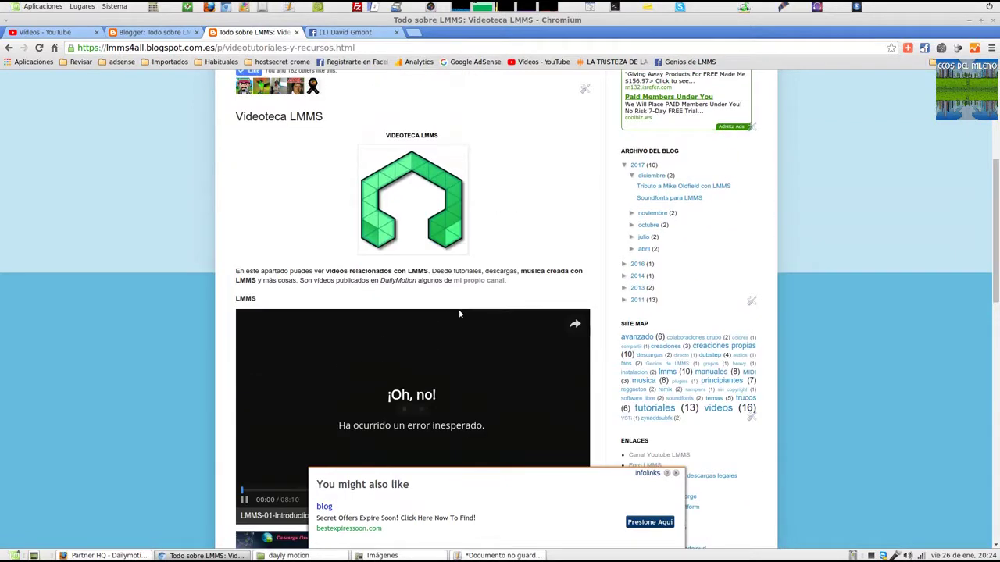
scroll(513, 307, "up", 2)
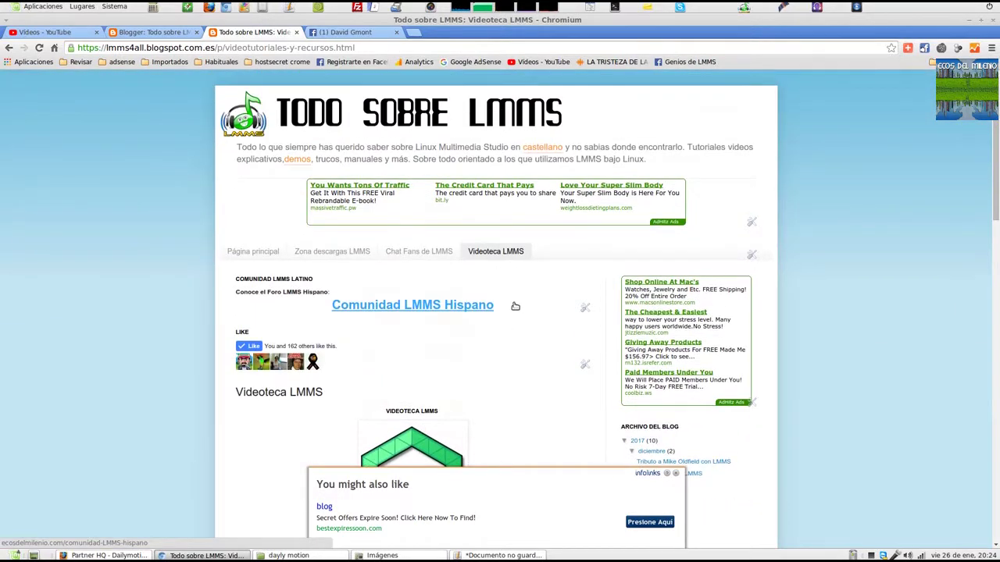
scroll(516, 304, "down", 2)
scroll(516, 299, "down", 8)
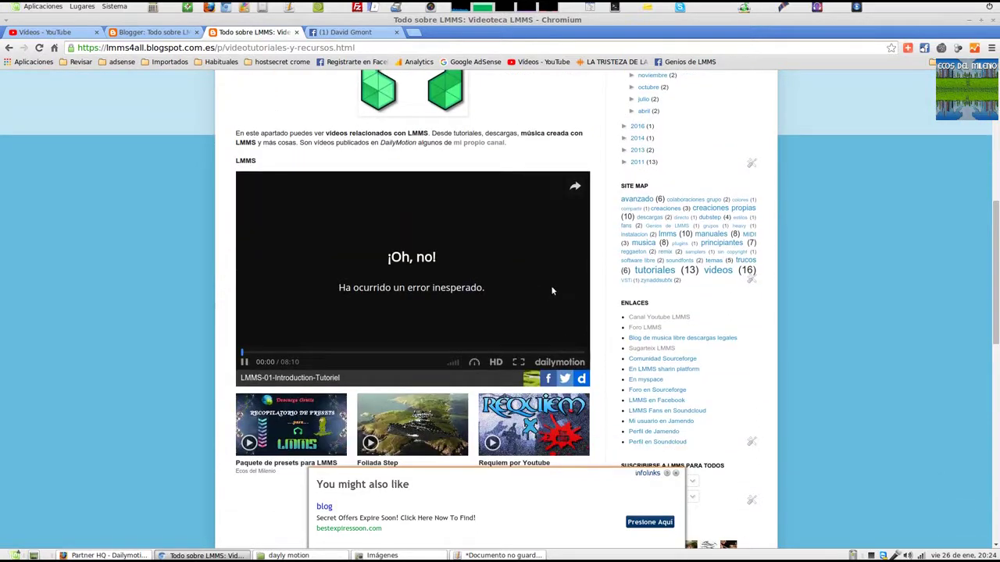
scroll(595, 314, "up", 3)
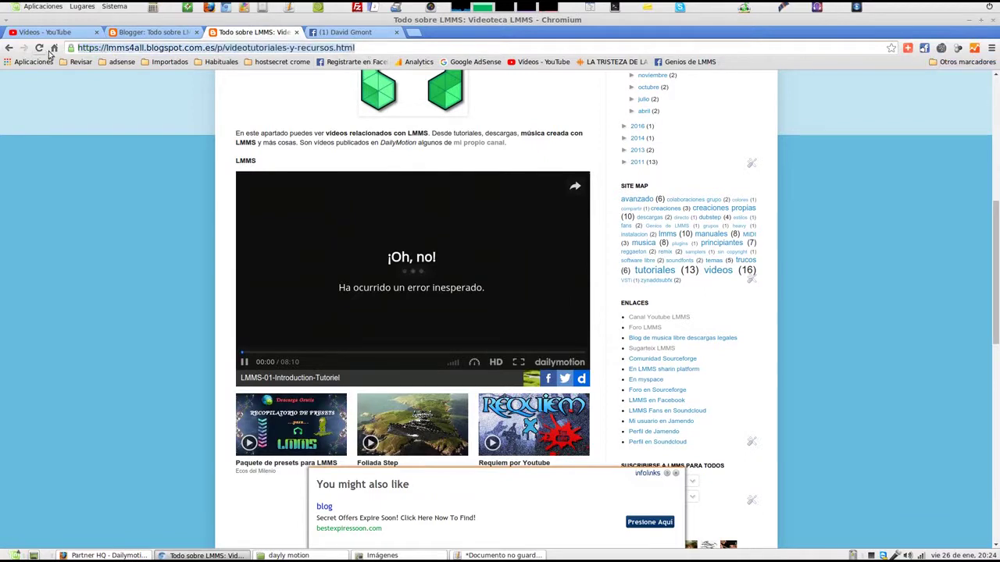
- Copy the Videoteca LMMS page's address and open it in a new Firefox tab
right_click(125, 48)
key("ctrl+c")
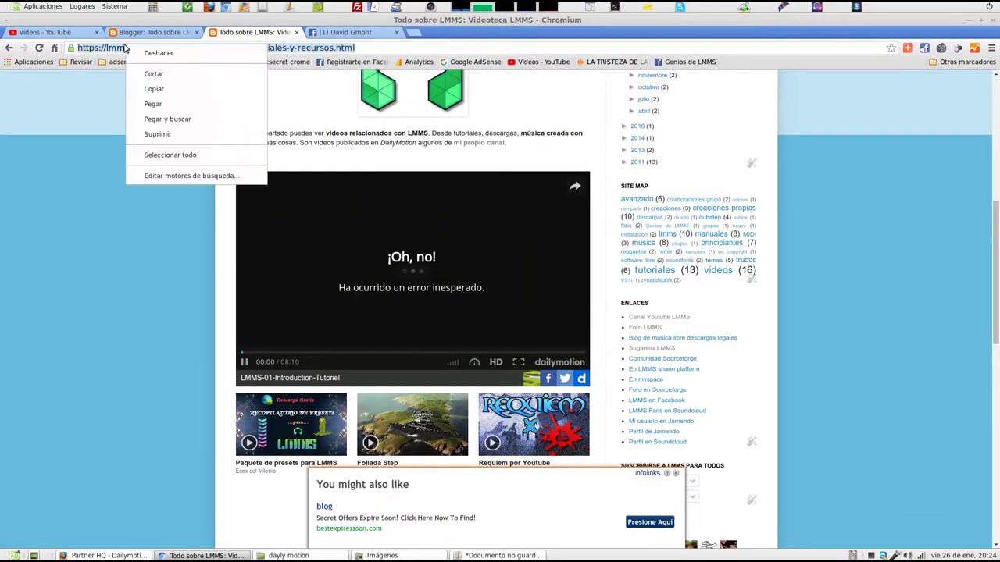
left_click(156, 90)
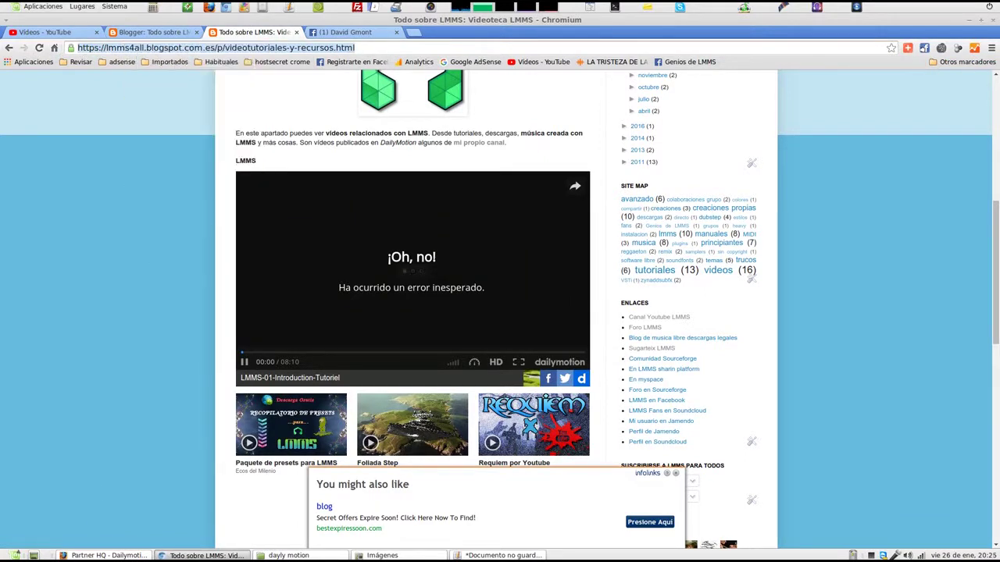
left_click(137, 555)
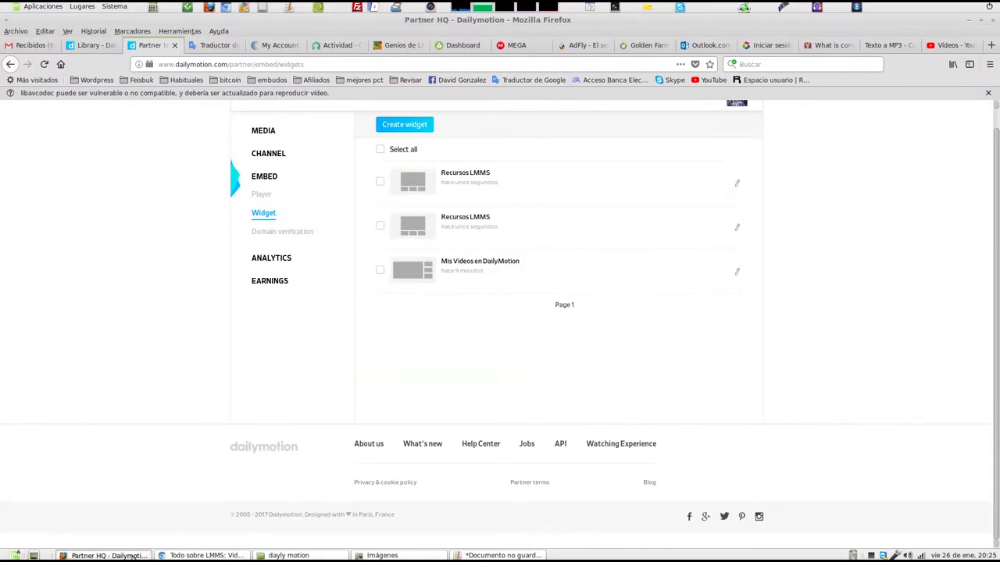
left_click(990, 44)
right_click(333, 64)
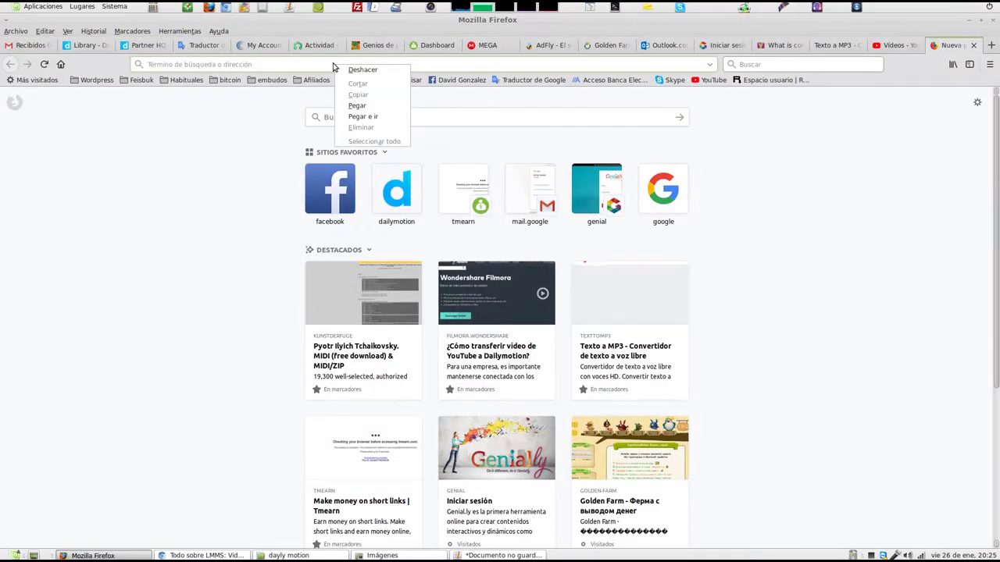
left_click(359, 117)
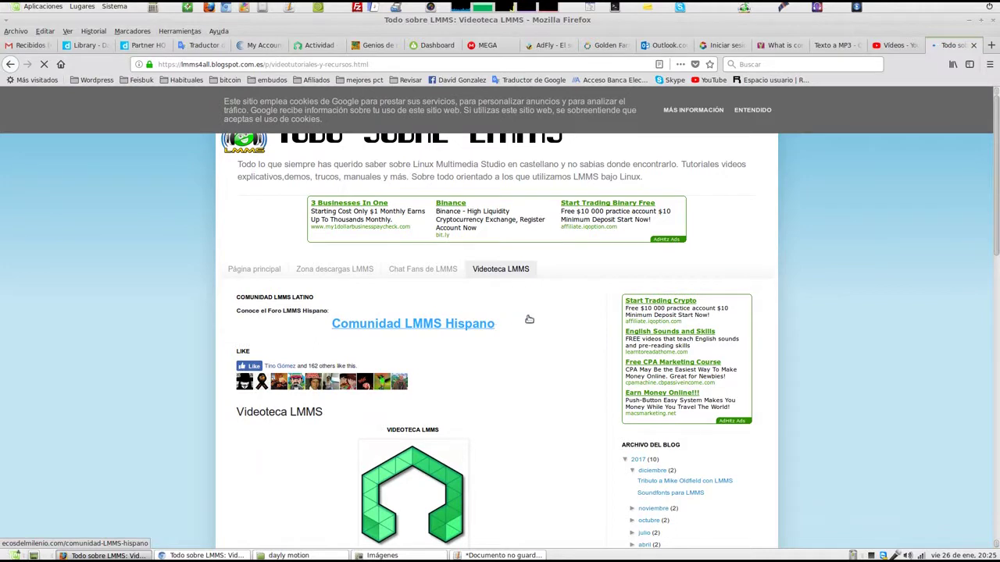
- Accept the blog's cookie notice and allow Adobe Flash to run for the embedded Dailymotion player
scroll(541, 314, "down", 5)
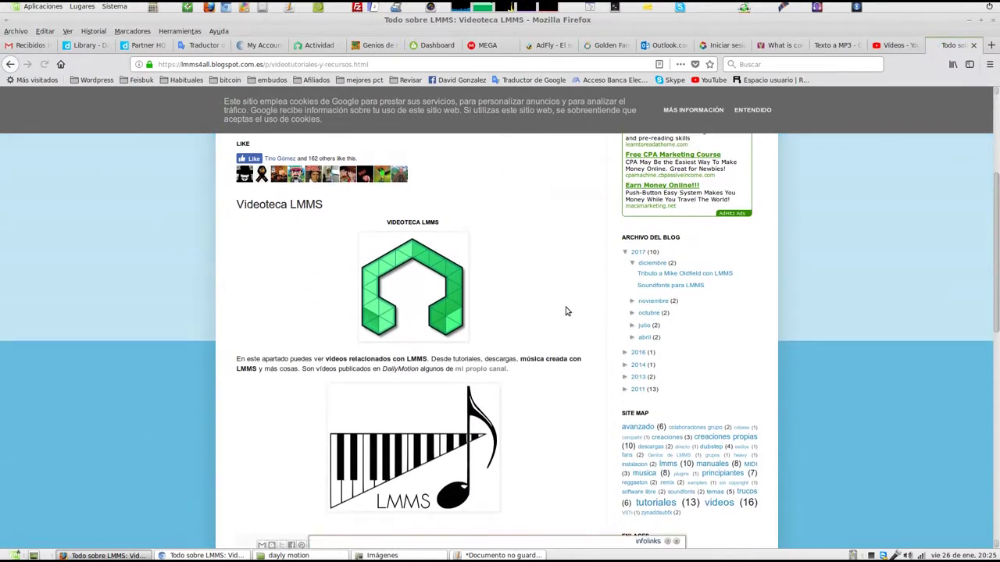
left_click(737, 123)
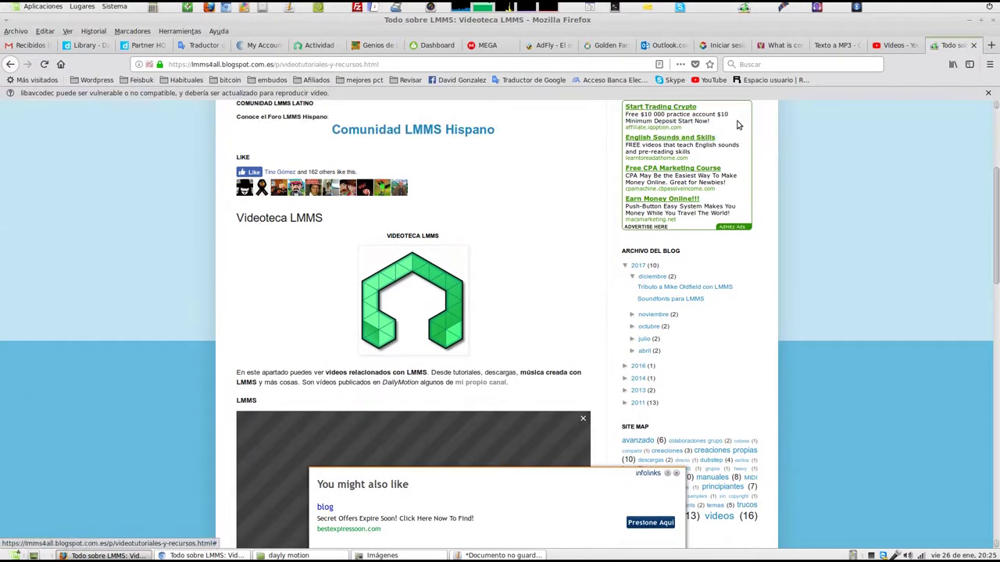
scroll(508, 304, "down", 6)
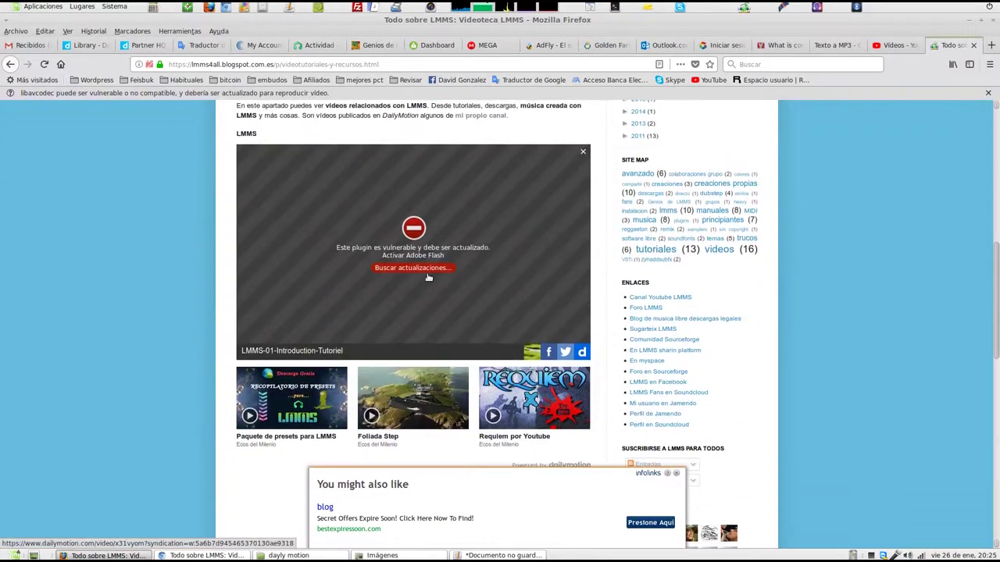
left_click(353, 232)
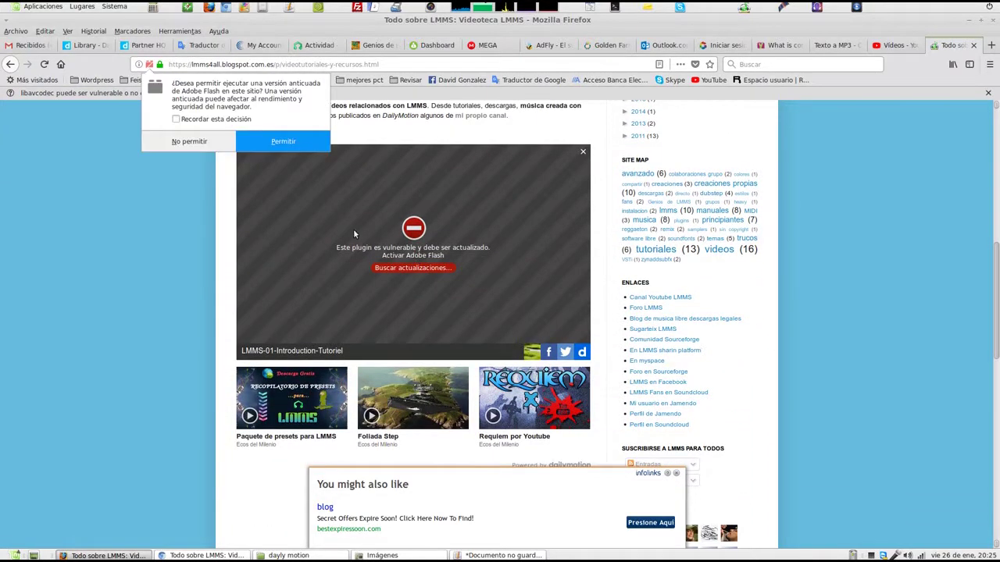
left_click(284, 142)
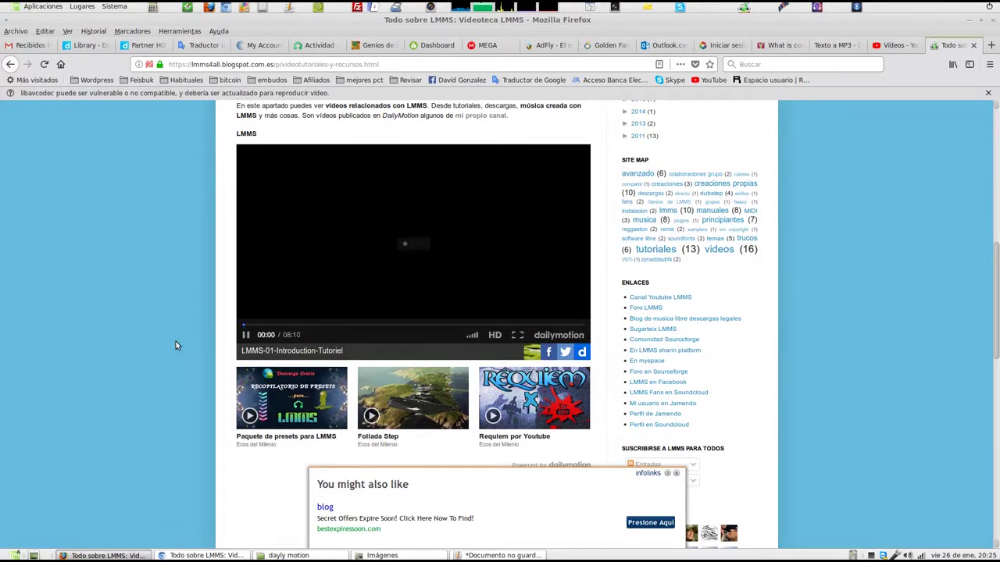
- Examine the Videoteca LMMS page from header to comments, including the Dailymotion player, playlist thumbnails and logo images
scroll(413, 326, "up", 4)
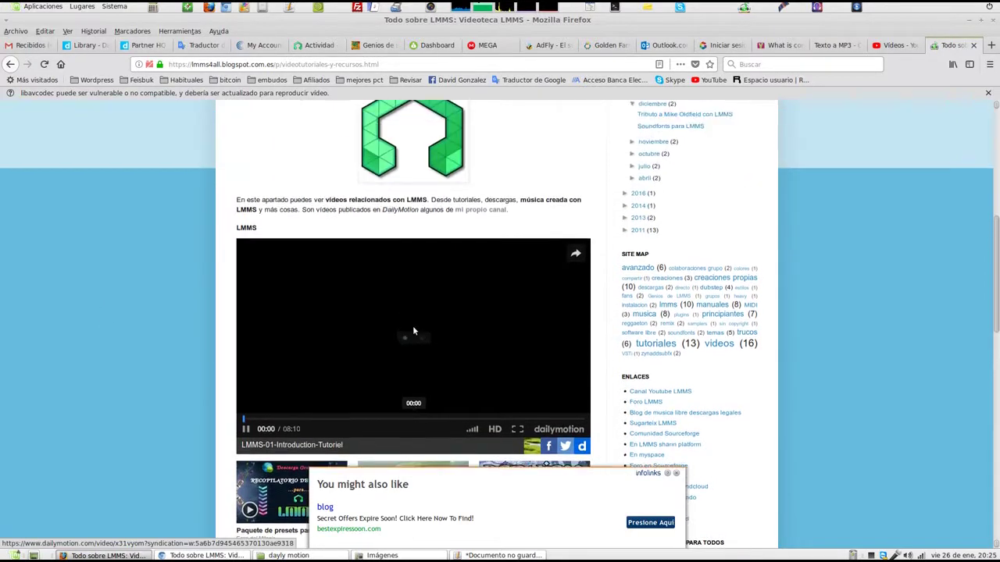
scroll(414, 331, "down", 3)
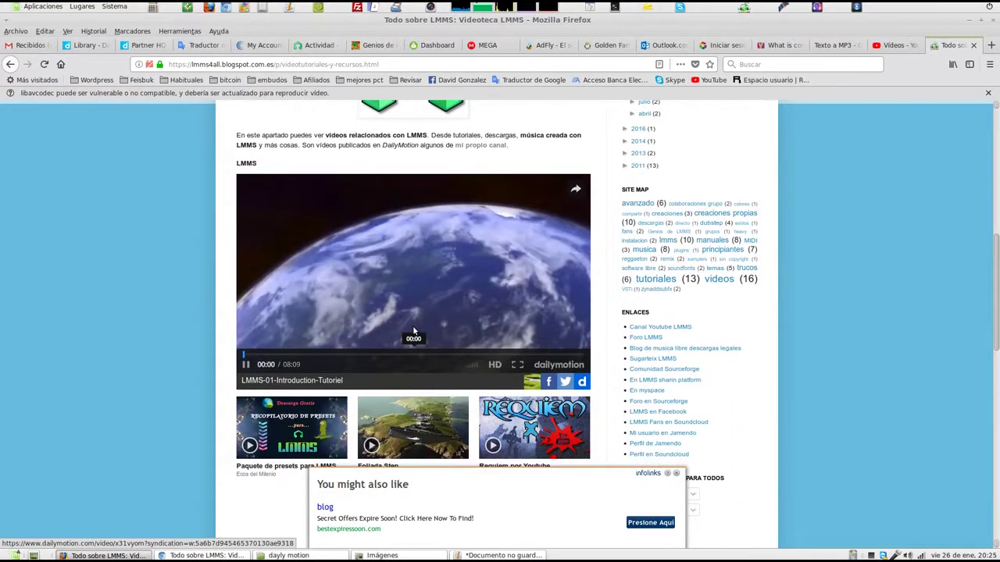
scroll(421, 282, "down", 2)
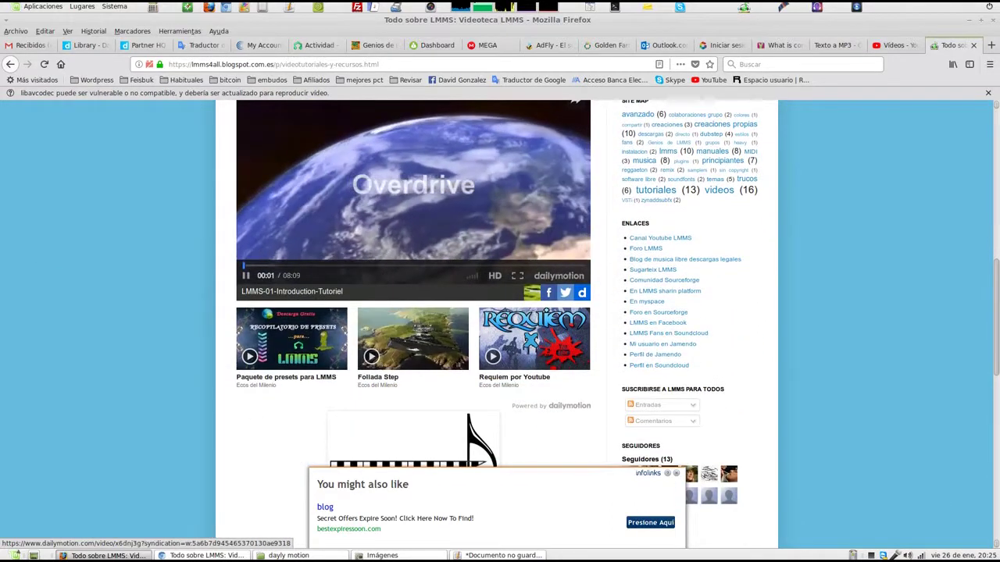
scroll(754, 372, "up", 3)
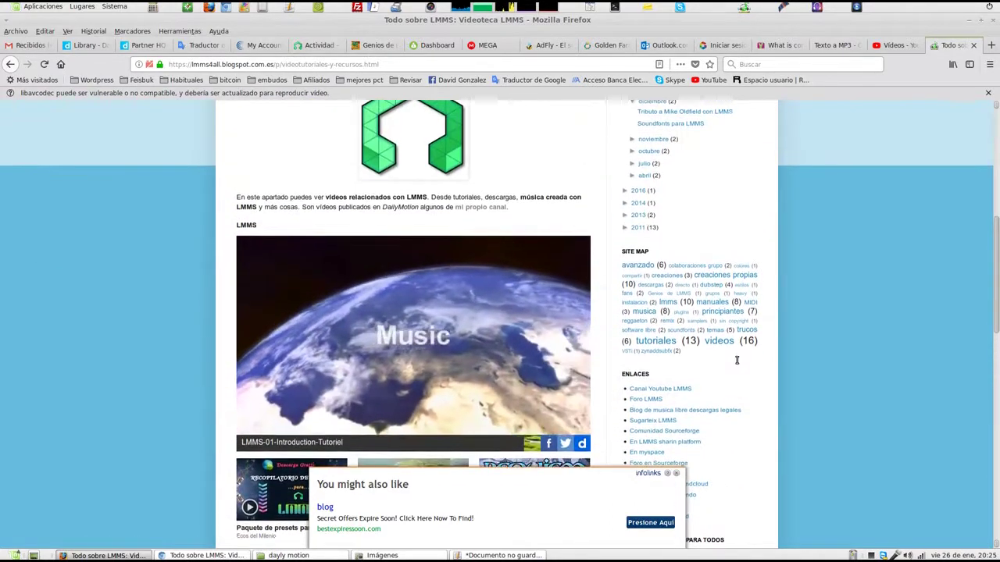
scroll(737, 360, "up", 7)
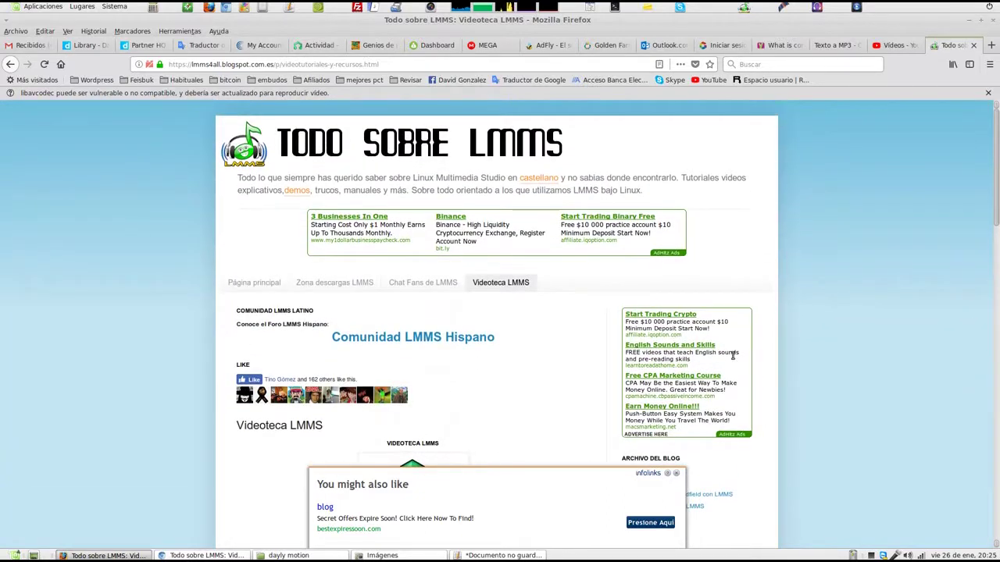
scroll(732, 357, "down", 12)
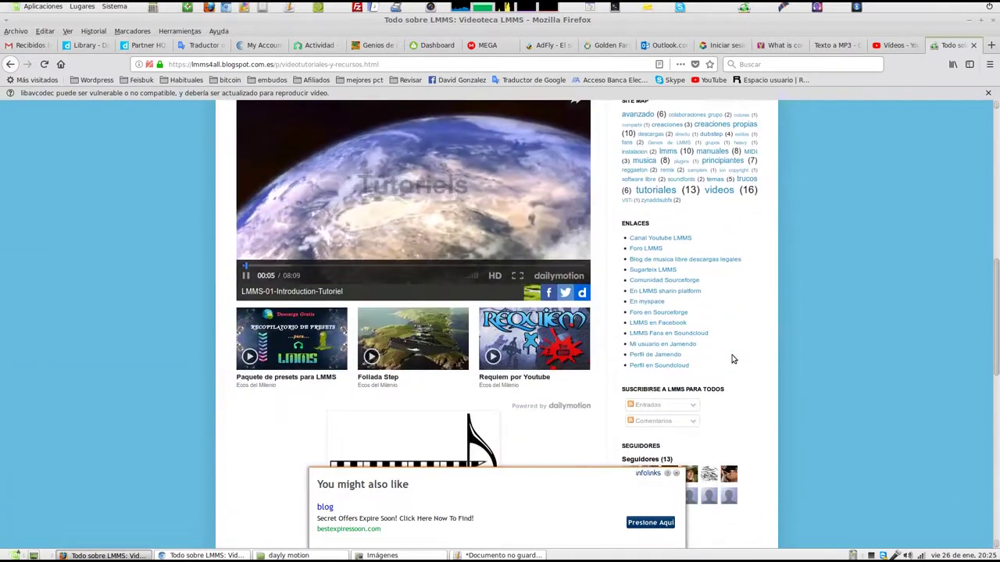
scroll(209, 340, "down", 6)
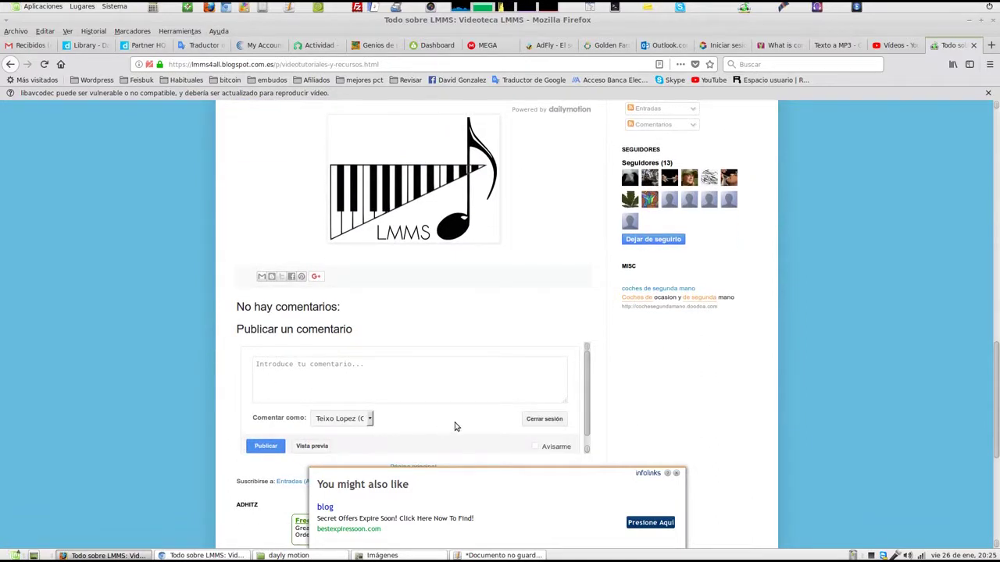
scroll(557, 381, "up", 13)
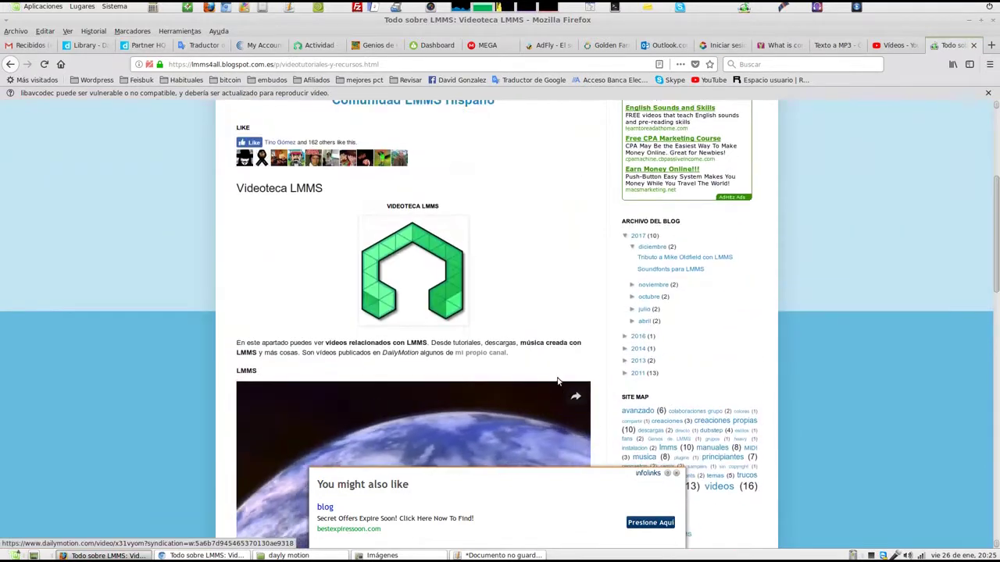
scroll(558, 381, "up", 5)
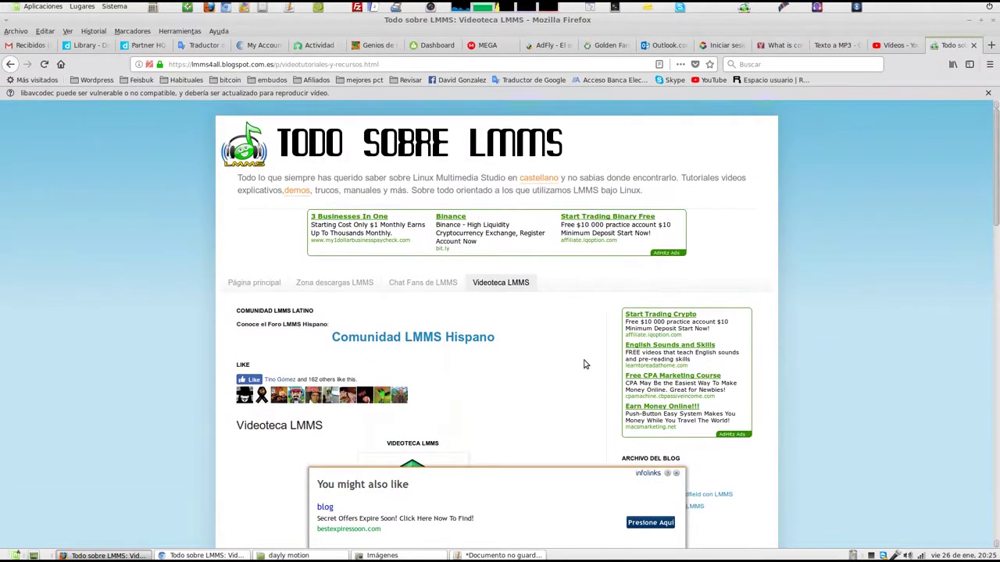
scroll(584, 364, "down", 8)
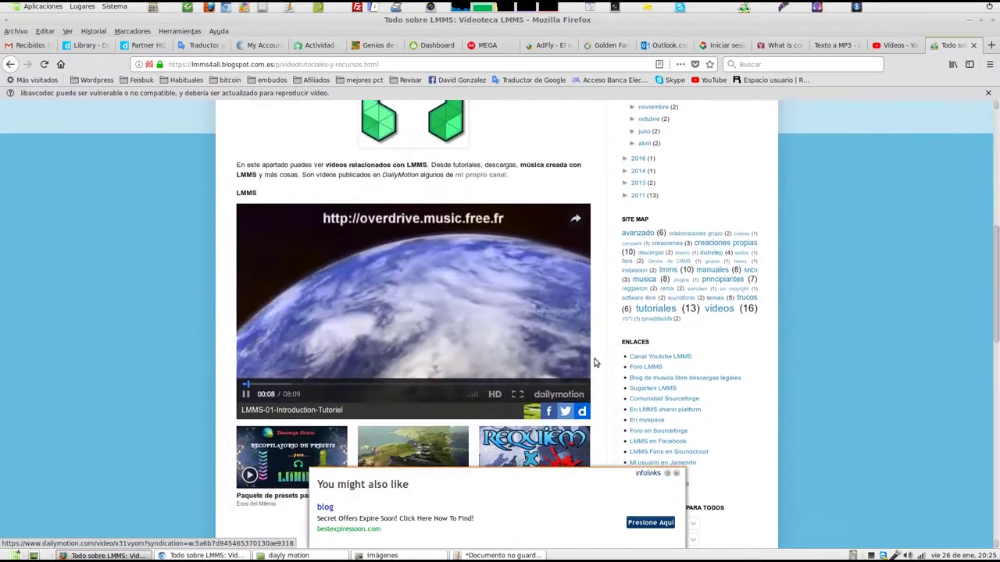
- Examine the embedded LMMS playlist player, its thumbnails and the lower part of the page down to the footer banner
scroll(594, 362, "down", 3)
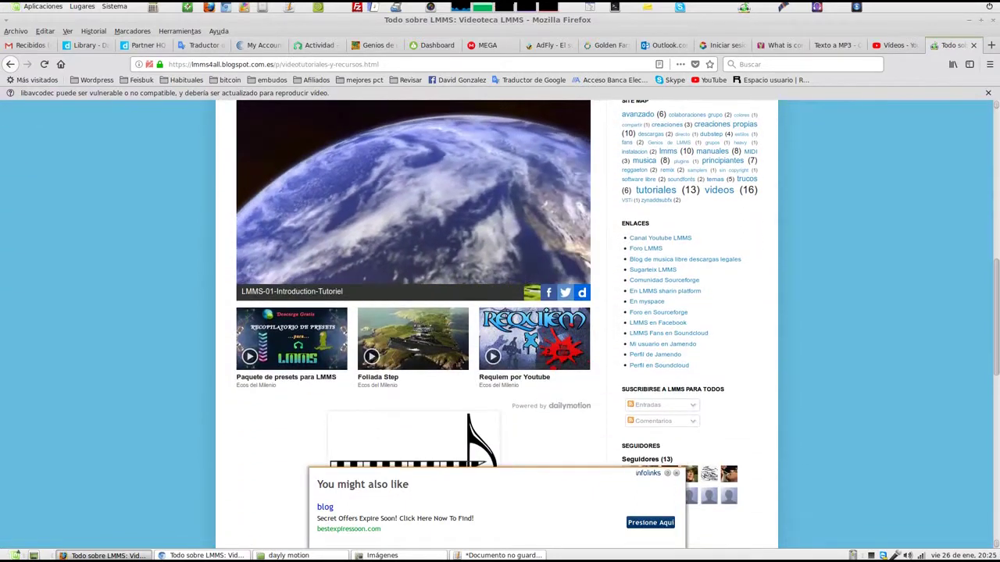
scroll(413, 284, "down", 2)
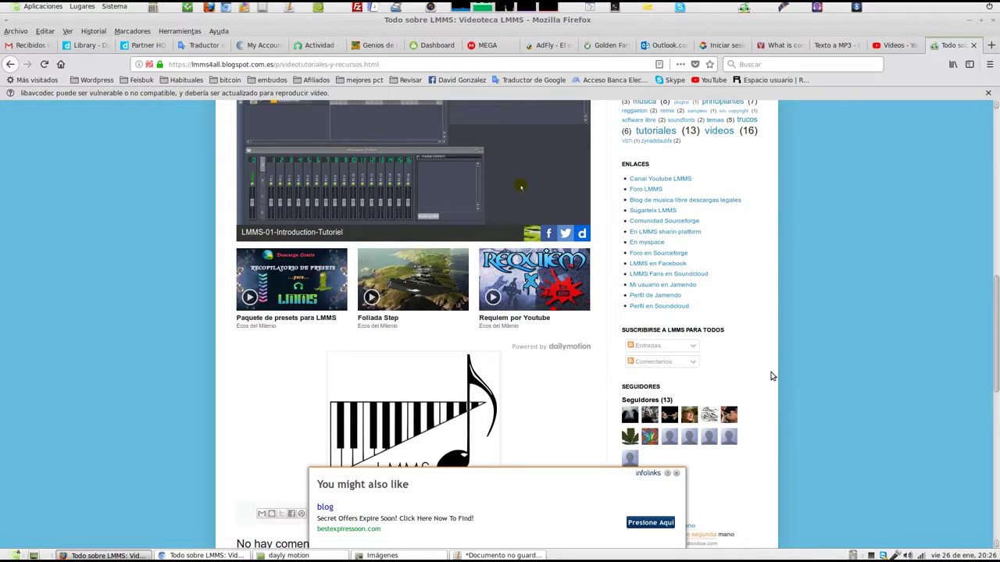
scroll(847, 382, "up", 2)
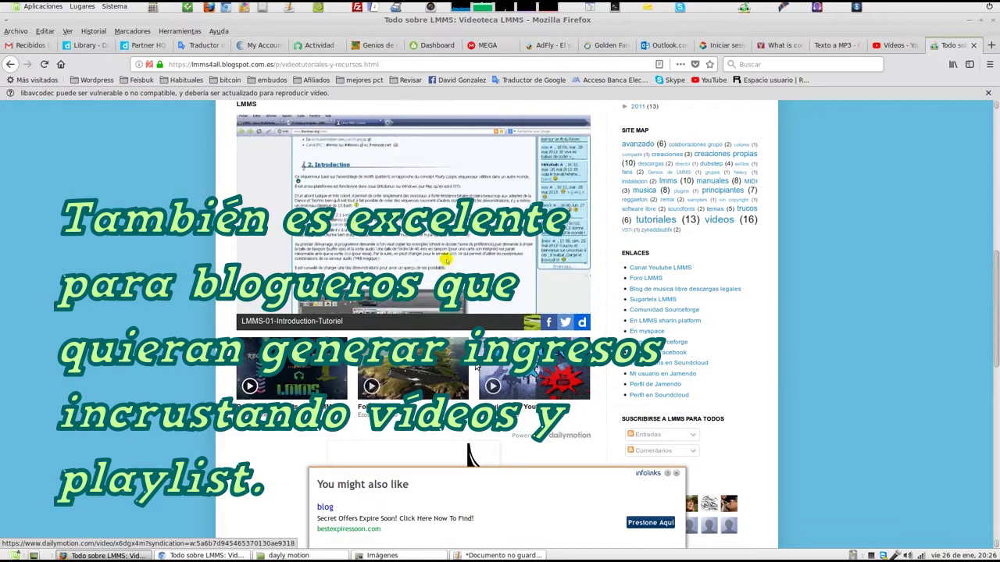
scroll(807, 334, "down", 1)
scroll(806, 334, "down", 2)
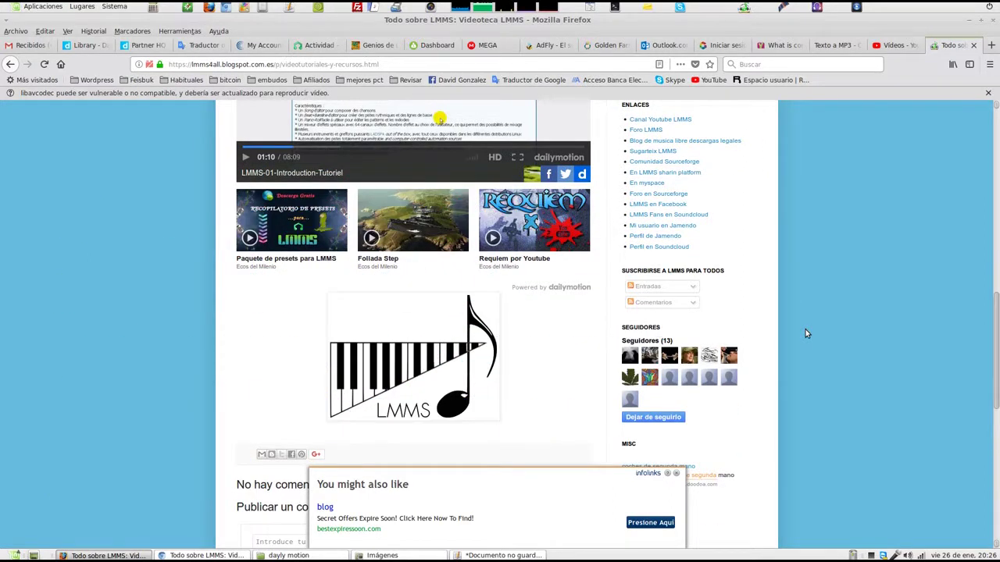
scroll(744, 331, "down", 10)
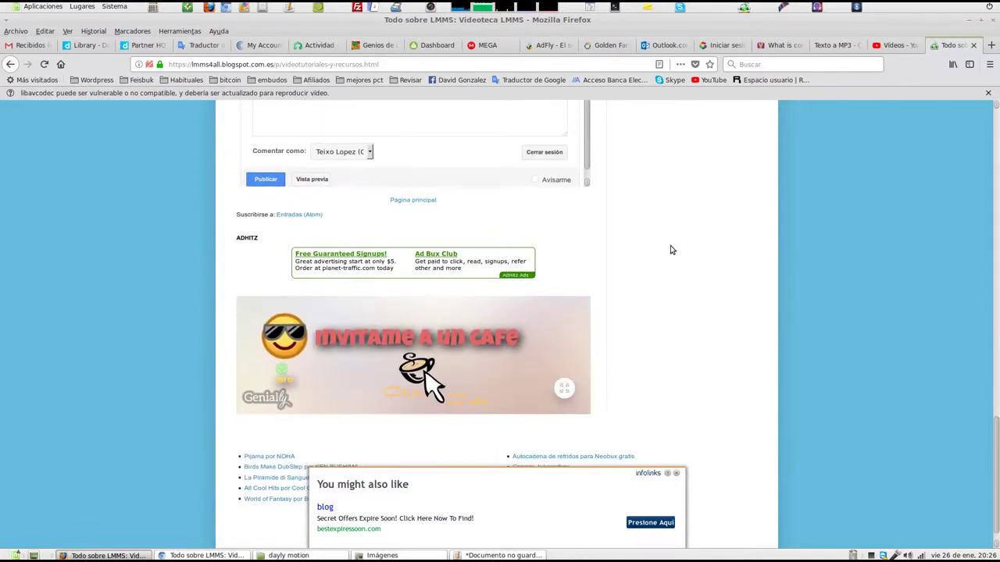
scroll(670, 249, "down", 1)
scroll(670, 250, "up", 3)
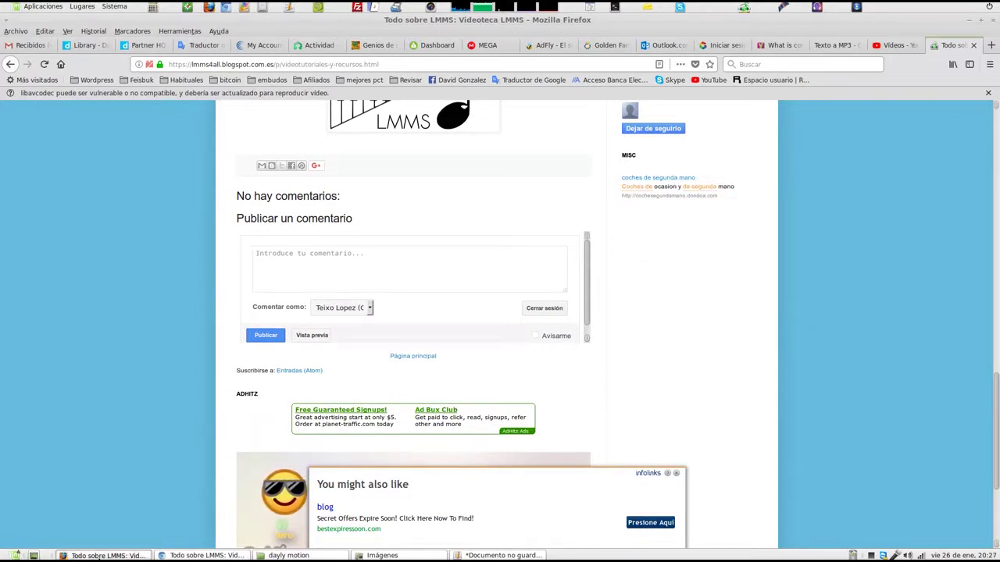
- Return to Dailymotion Partner HQ and create a new widget using sidebar layout G
left_click(138, 46)
scroll(480, 392, "up", 1)
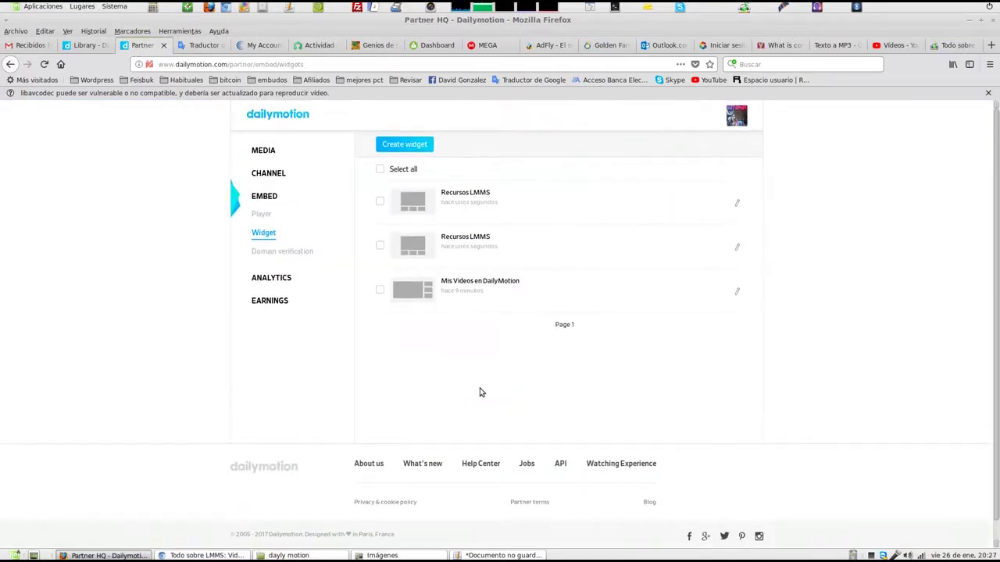
left_click(385, 145)
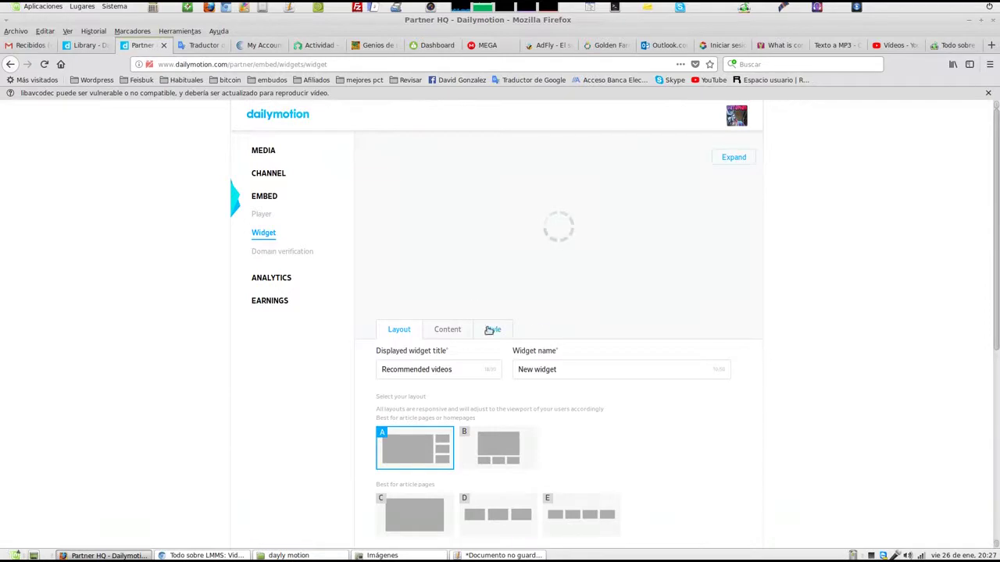
scroll(490, 315, "down", 5)
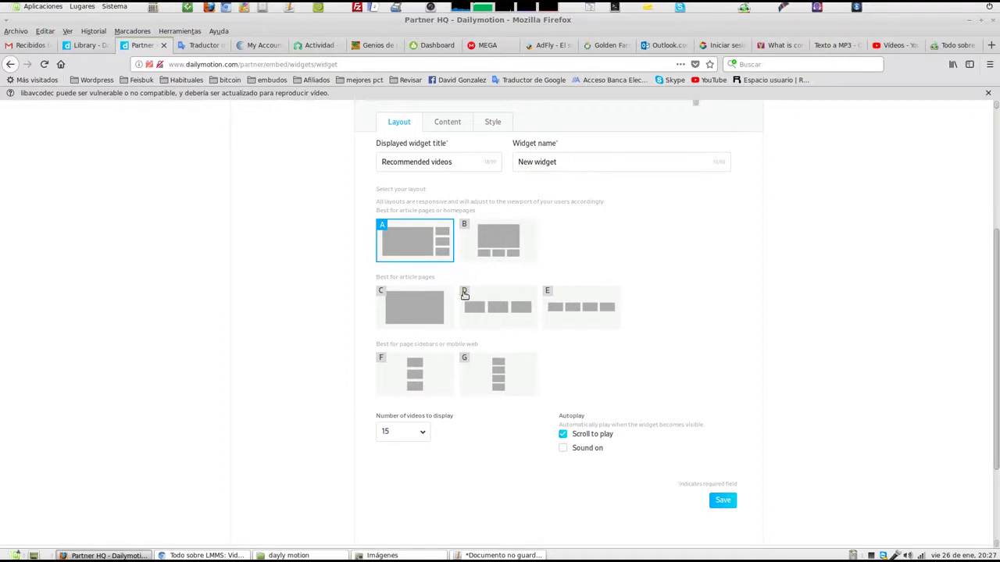
left_click(472, 362)
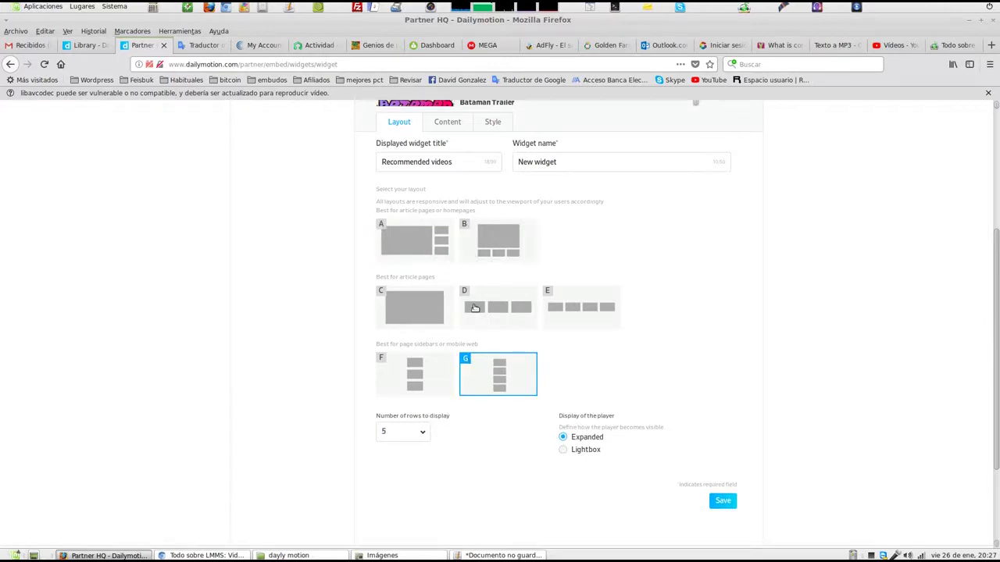
scroll(692, 380, "up", 3)
scroll(692, 380, "down", 3)
scroll(692, 380, "up", 2)
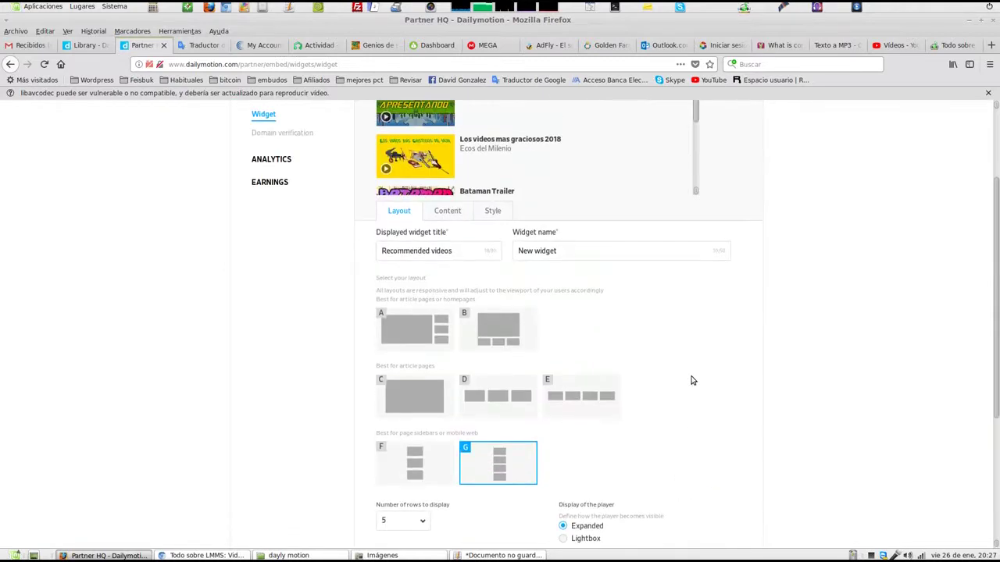
scroll(692, 380, "down", 3)
scroll(649, 382, "up", 3)
- Set the widget's content source to a selected playlist, search for LMMS and add the LMMS playlist with 5 videos
left_click(448, 212)
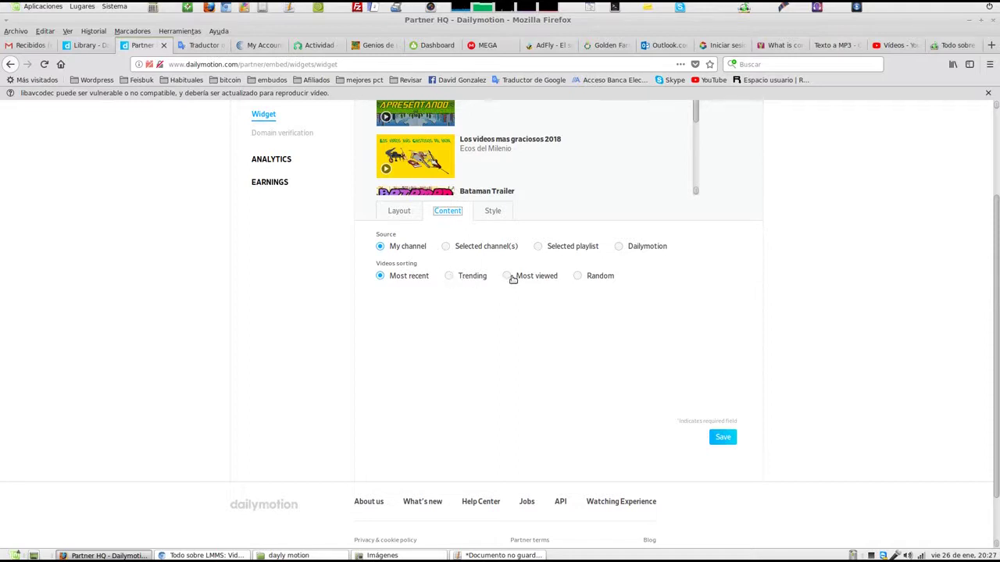
left_click(539, 247)
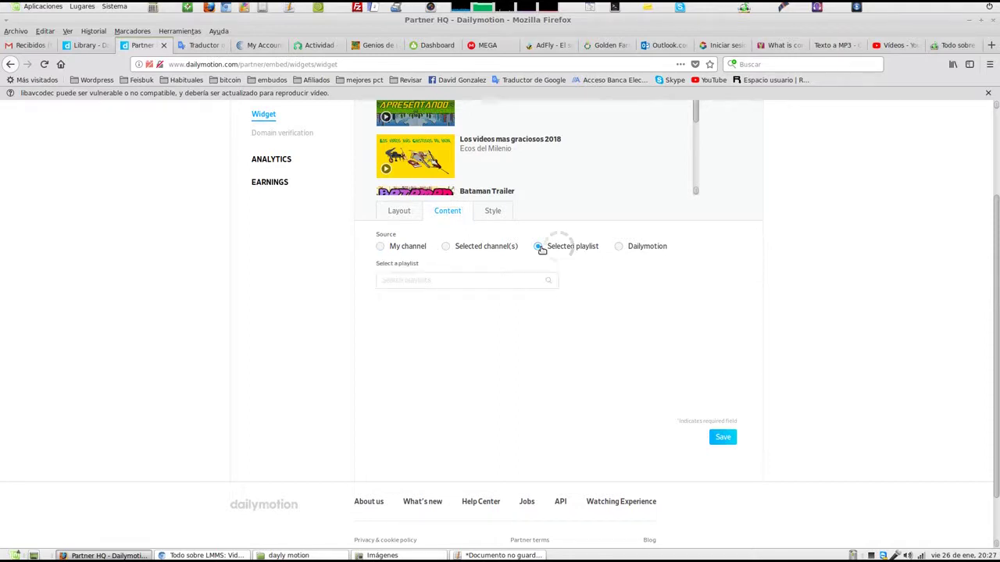
left_click(441, 281)
type("LMMS")
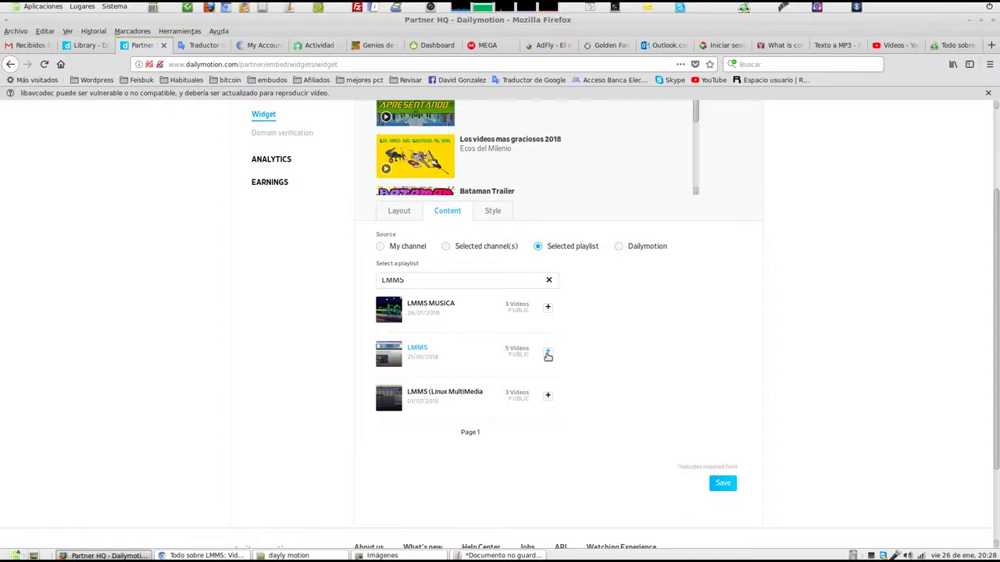
left_click(548, 354)
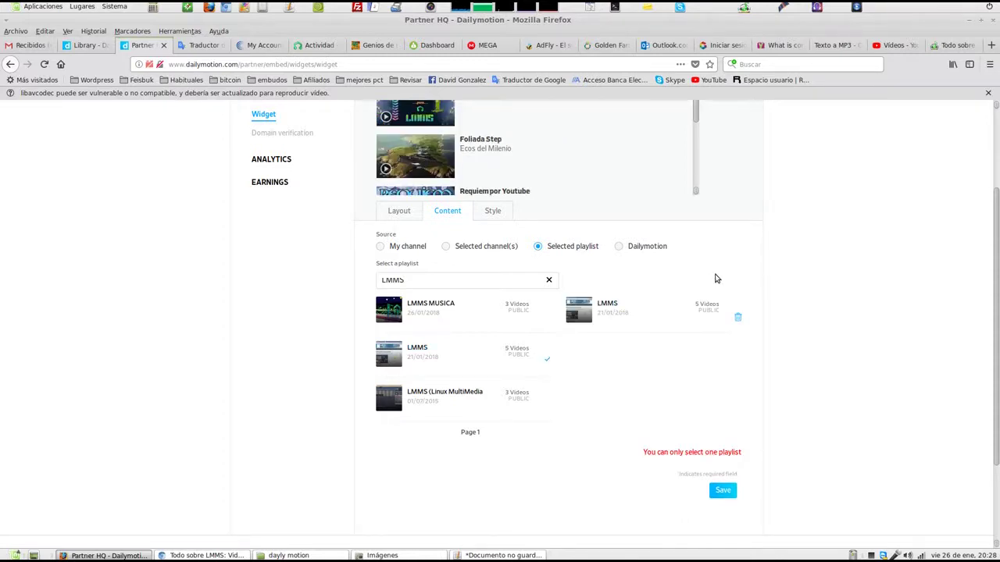
left_click(497, 212)
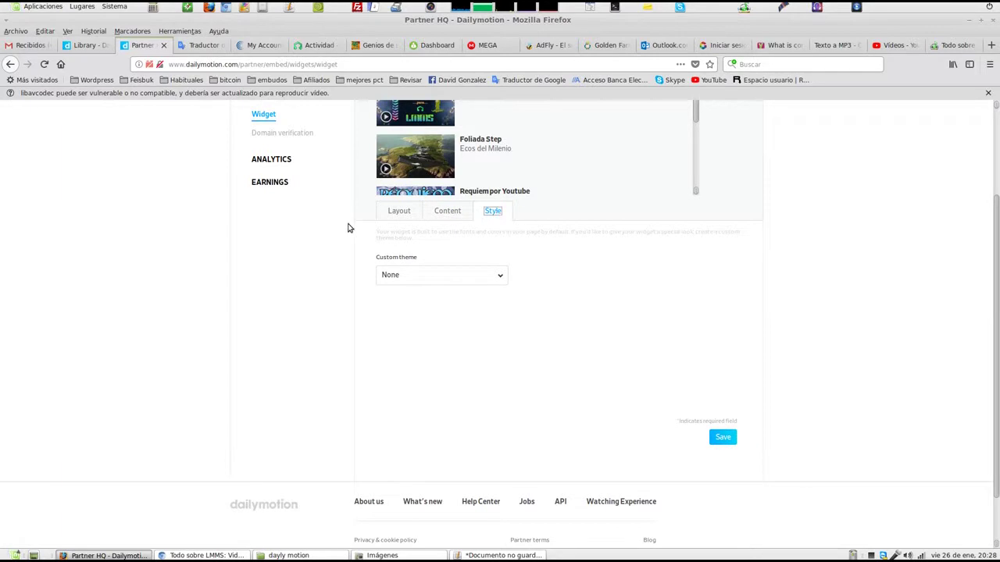
left_click(439, 211)
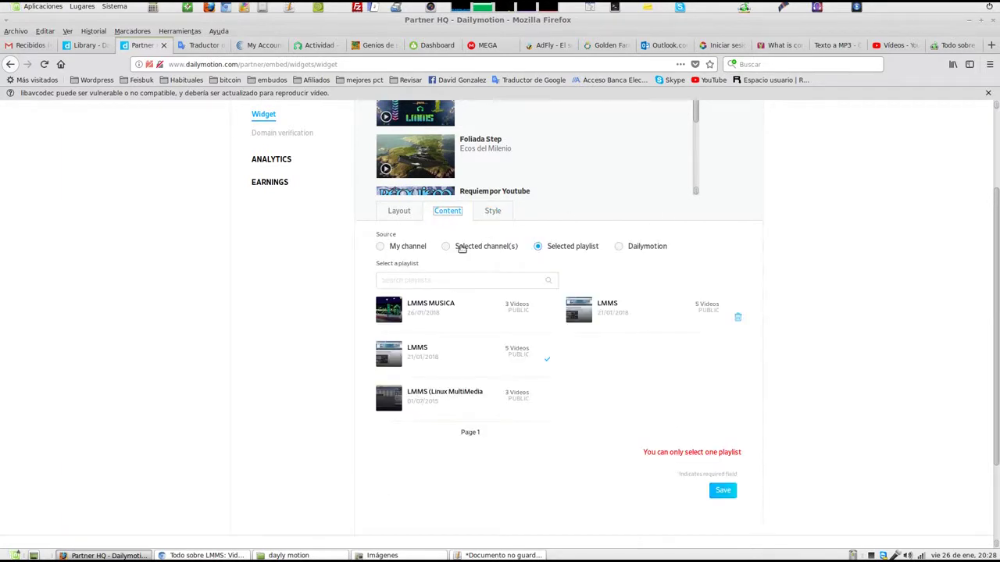
- Set the displayed widget title to "LMMS lateral" and the widget name to "Videoteca LMMS"
left_click(400, 213)
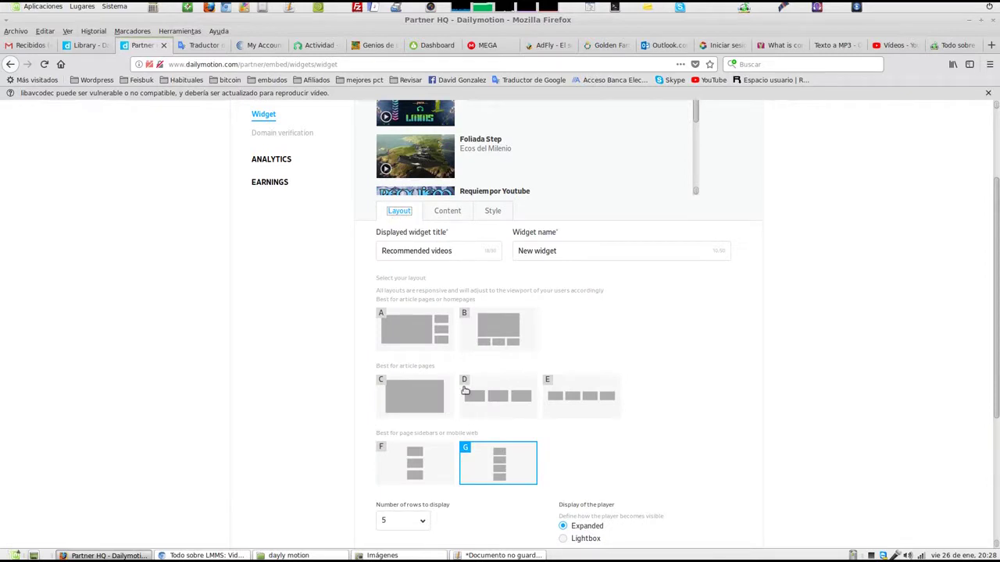
left_click_drag(464, 250, 354, 250)
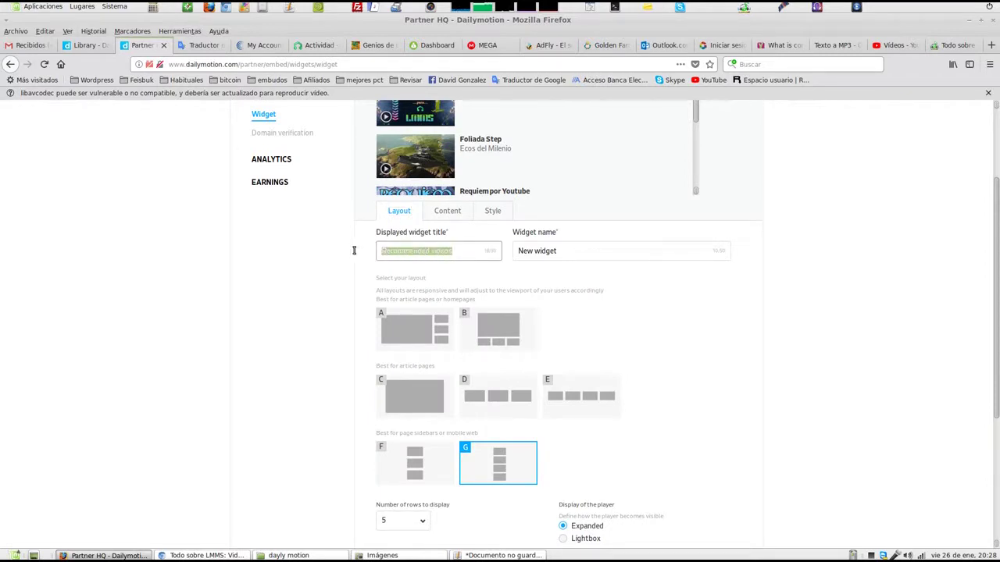
type("LMM")
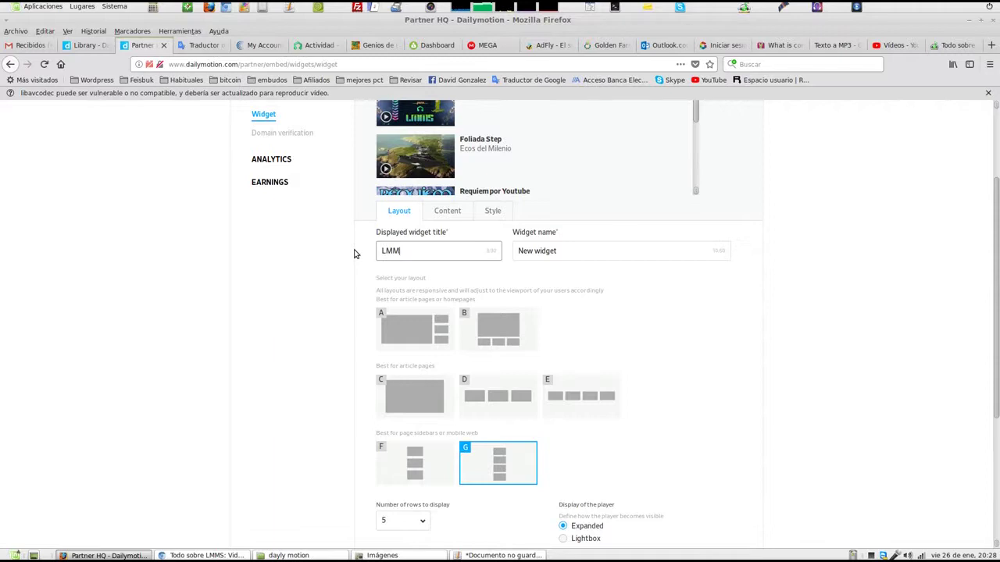
type("S lateral")
left_click(568, 251)
left_click_drag(568, 250, 515, 251)
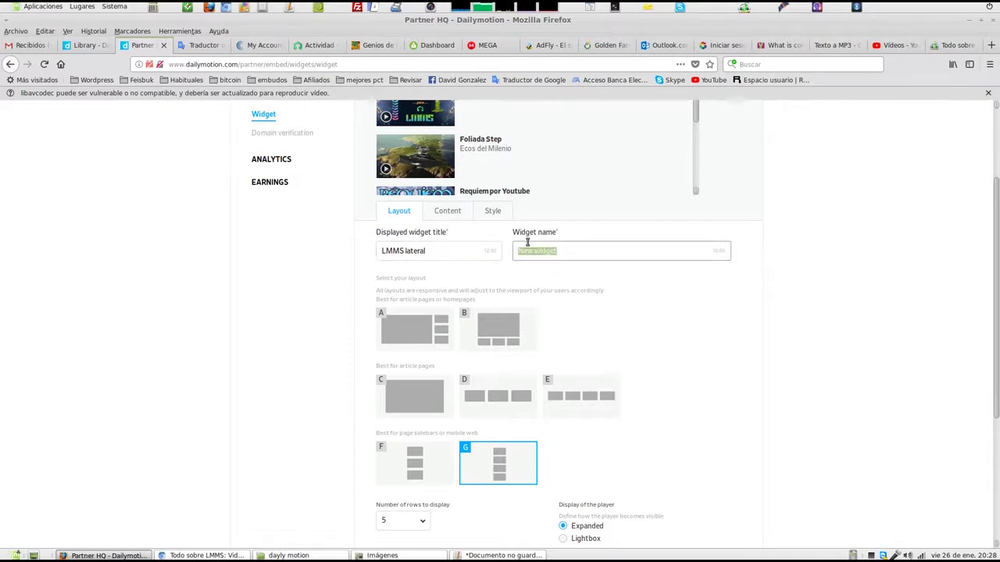
type("Videoteca LMMS")
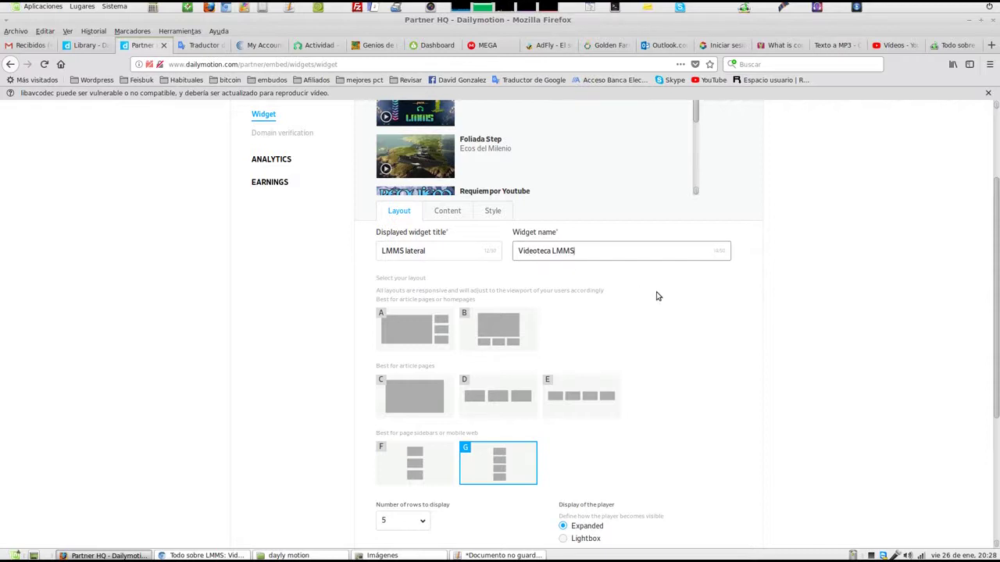
left_click(658, 295)
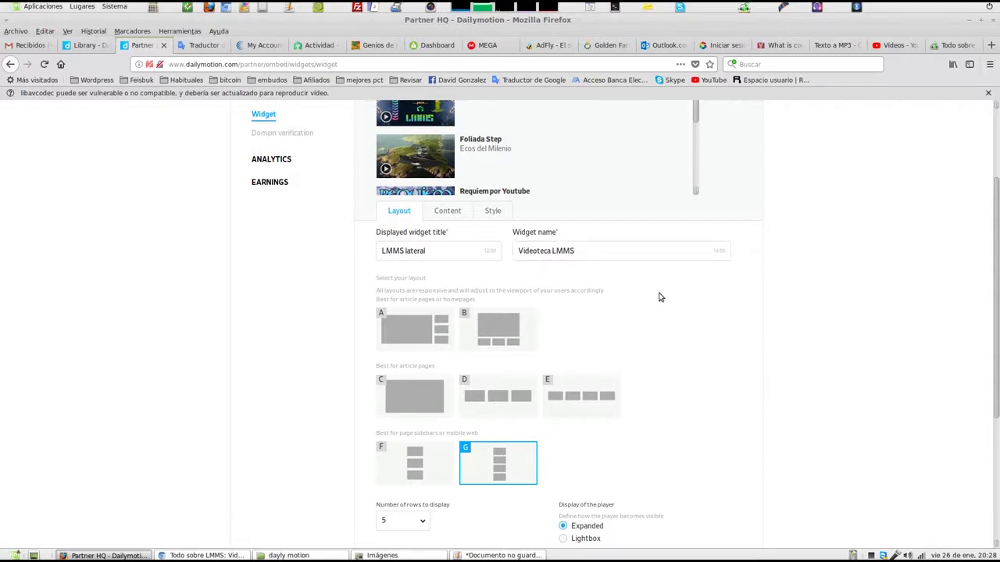
- Review the widget's preview and layout settings, save the widget and copy its embed code
scroll(658, 295, "down", 3)
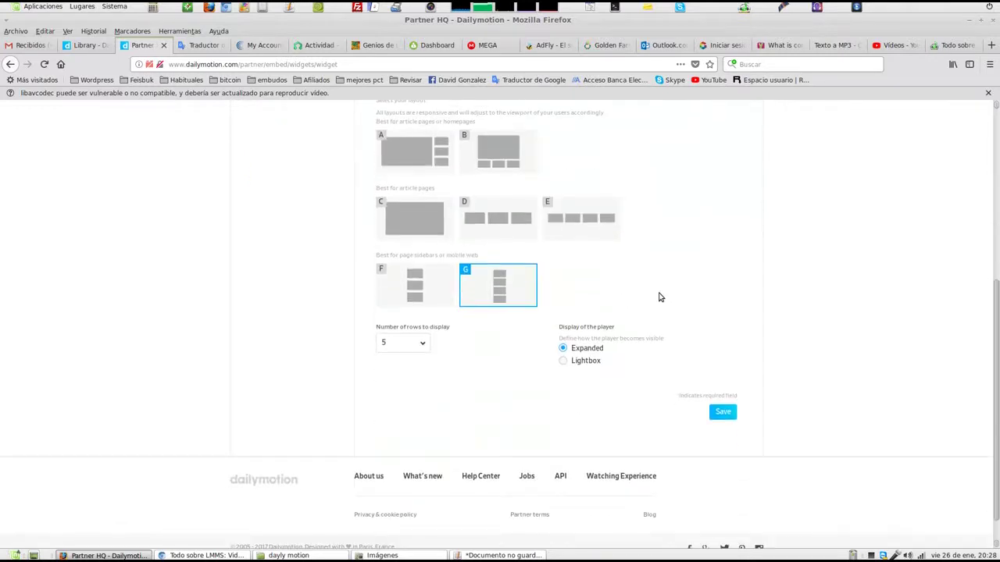
scroll(658, 295, "up", 3)
scroll(658, 296, "up", 3)
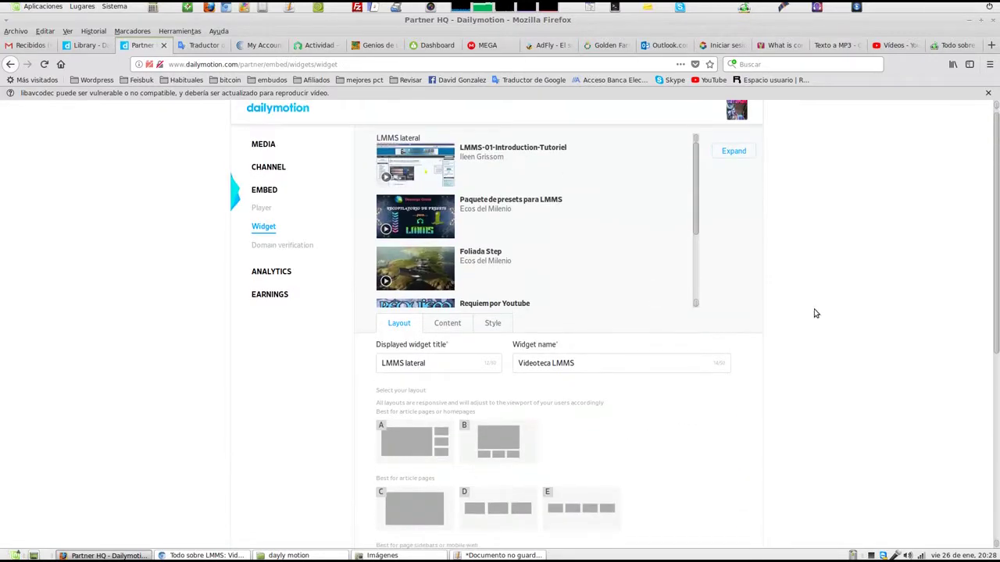
scroll(803, 331, "down", 6)
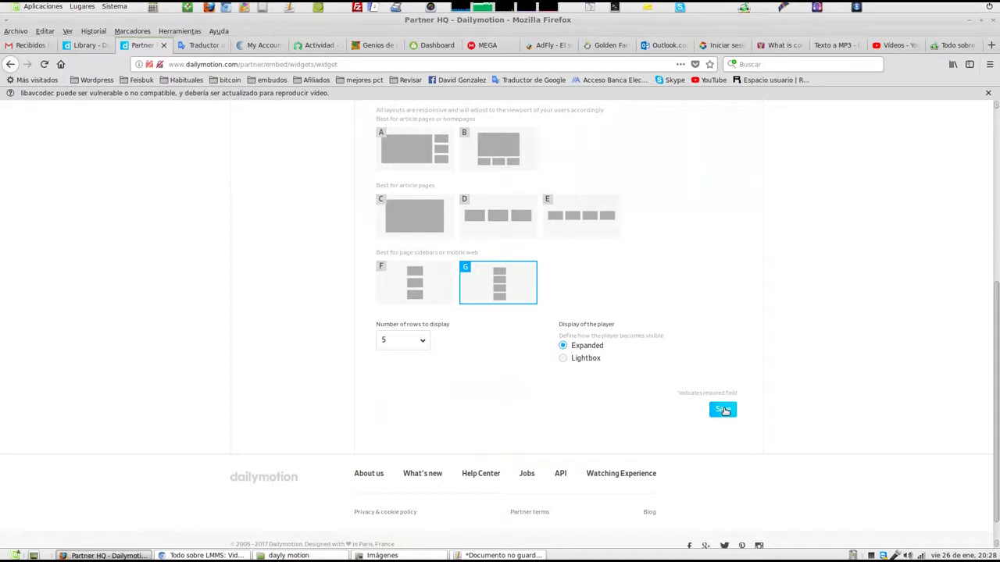
left_click(721, 410)
left_click(575, 186)
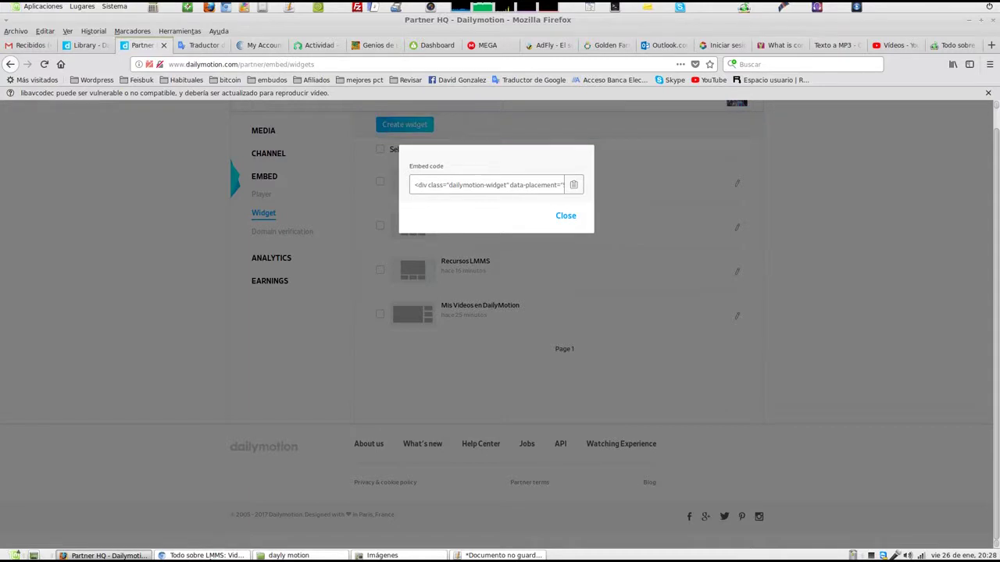
- Switch to the Blogger layout page in Chromium and add an HTML/Javascript gadget to the sidebar-right-1 section
left_click(205, 555)
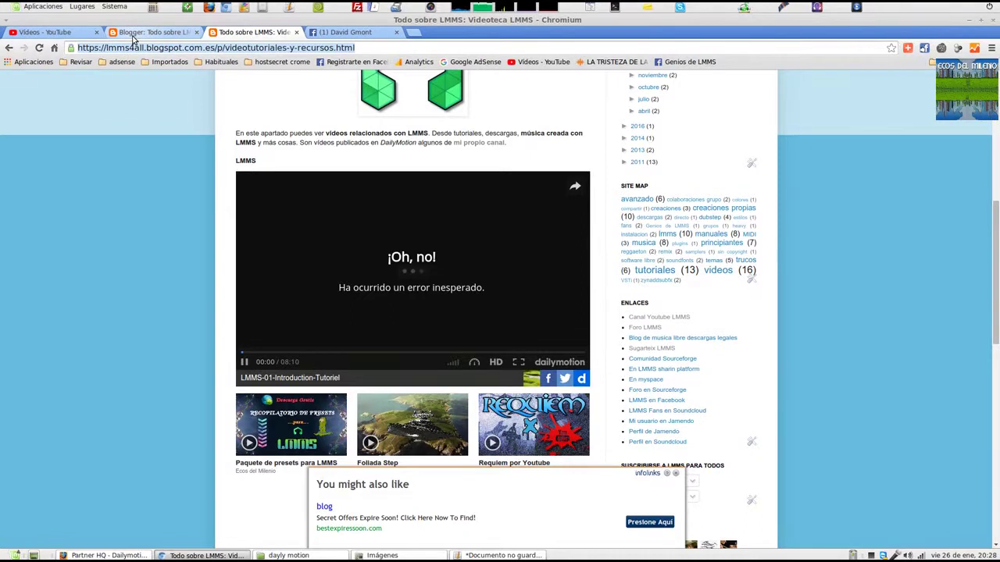
left_click(132, 36)
scroll(130, 275, "down", 2)
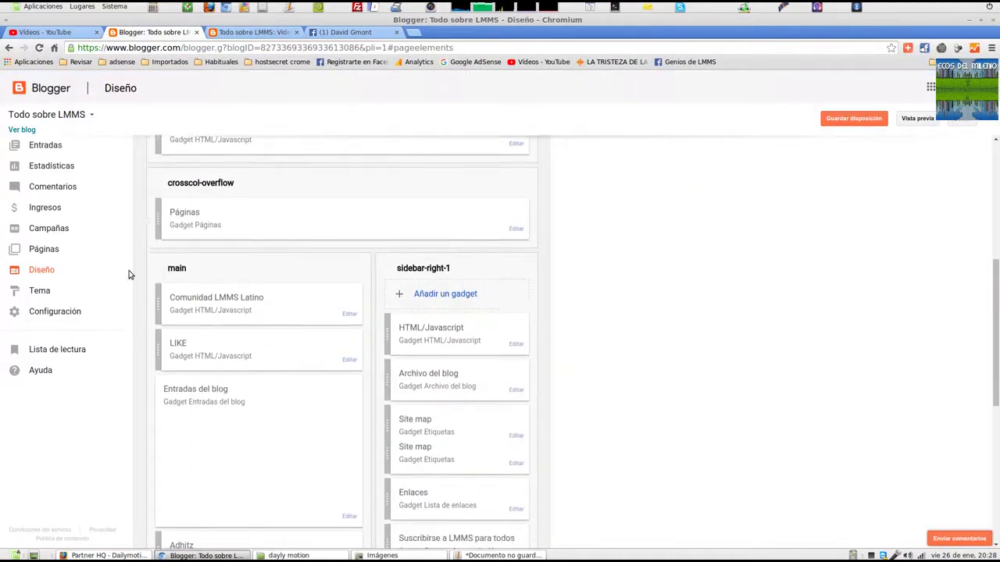
scroll(404, 290, "down", 1)
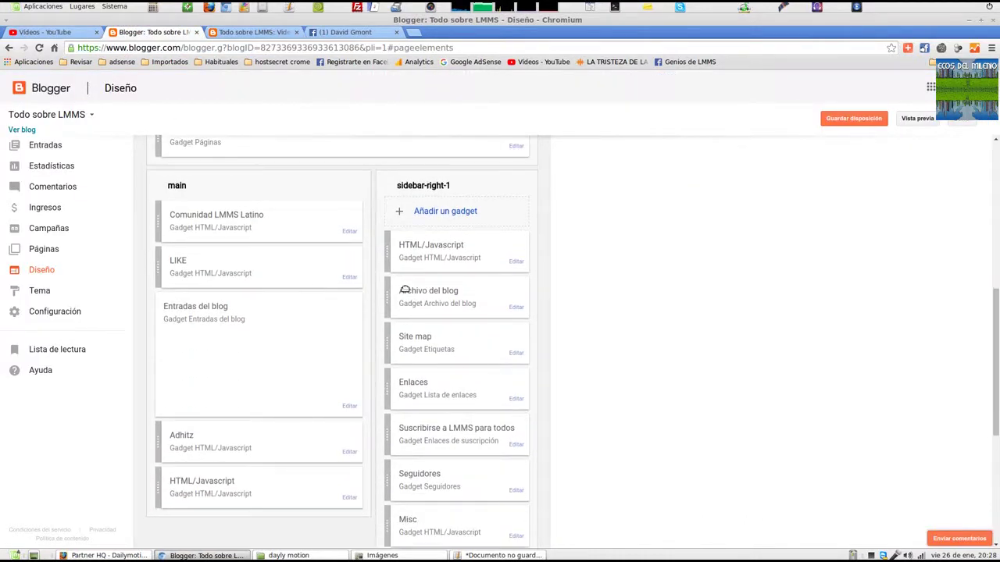
scroll(404, 289, "down", 2)
scroll(367, 308, "up", 3)
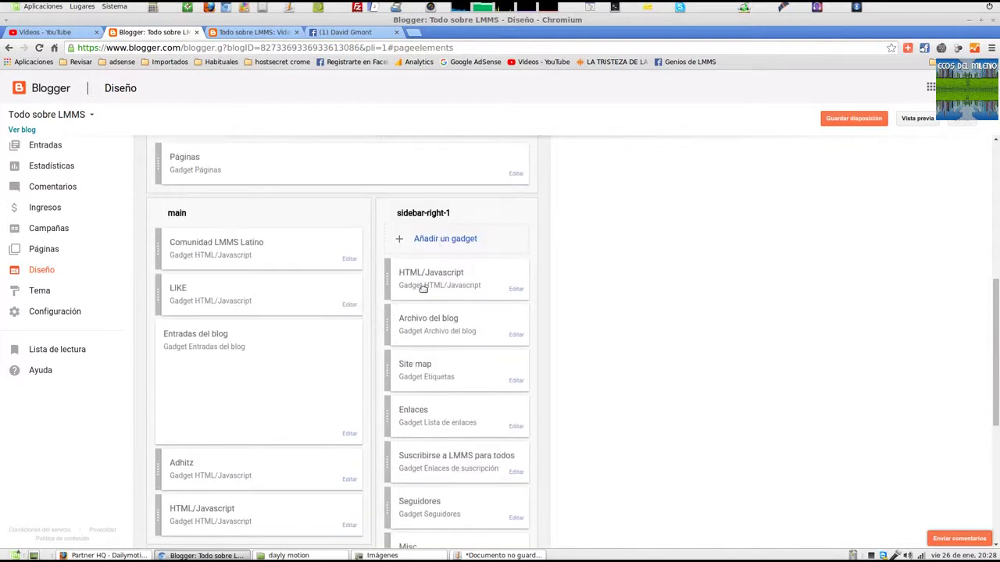
left_click(473, 241)
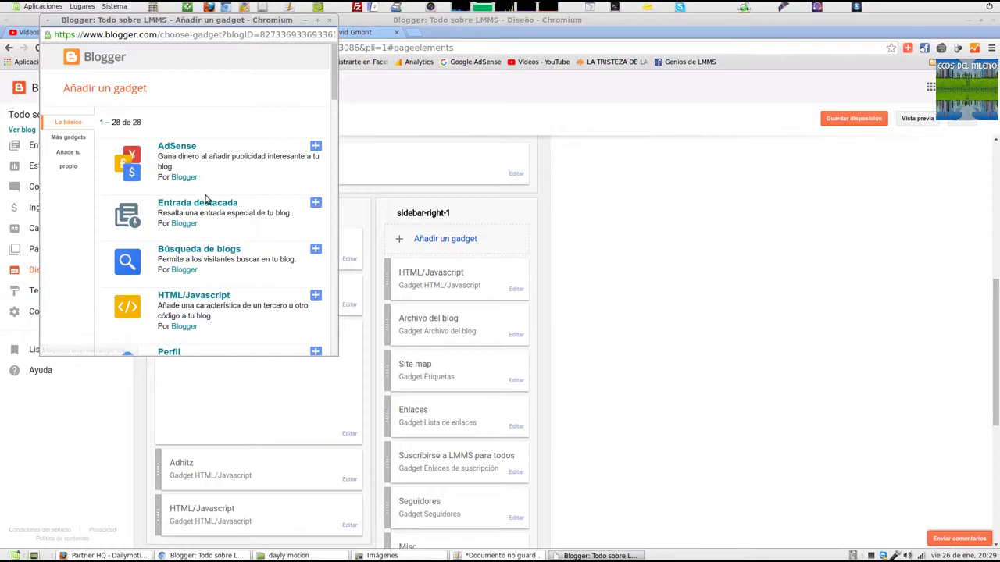
left_click(189, 295)
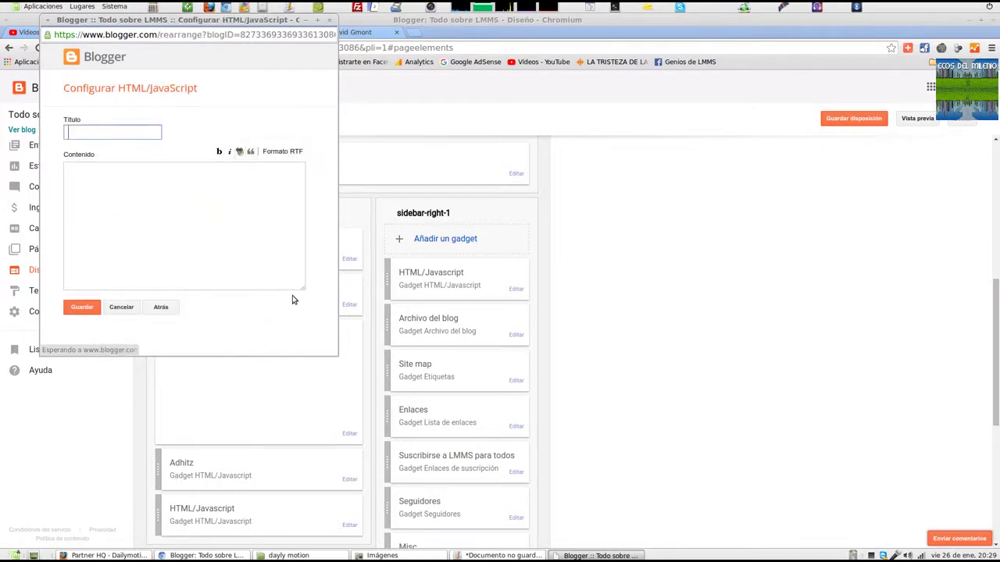
- Paste the widget embed code between <center></center> tags in the gadget's content, title it "LMMS en DailyMotion" and save the gadget
left_click(98, 195)
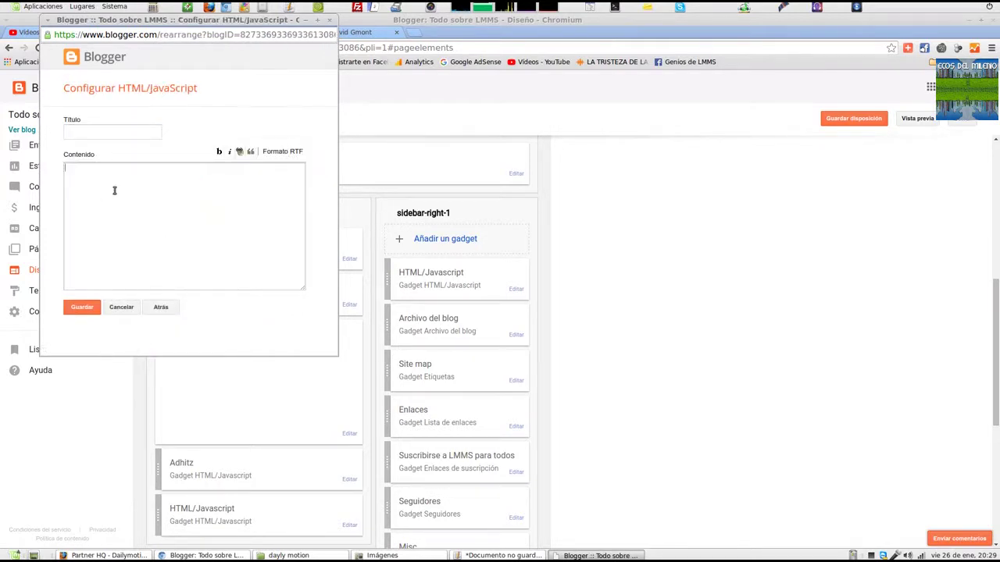
type("<center></center>")
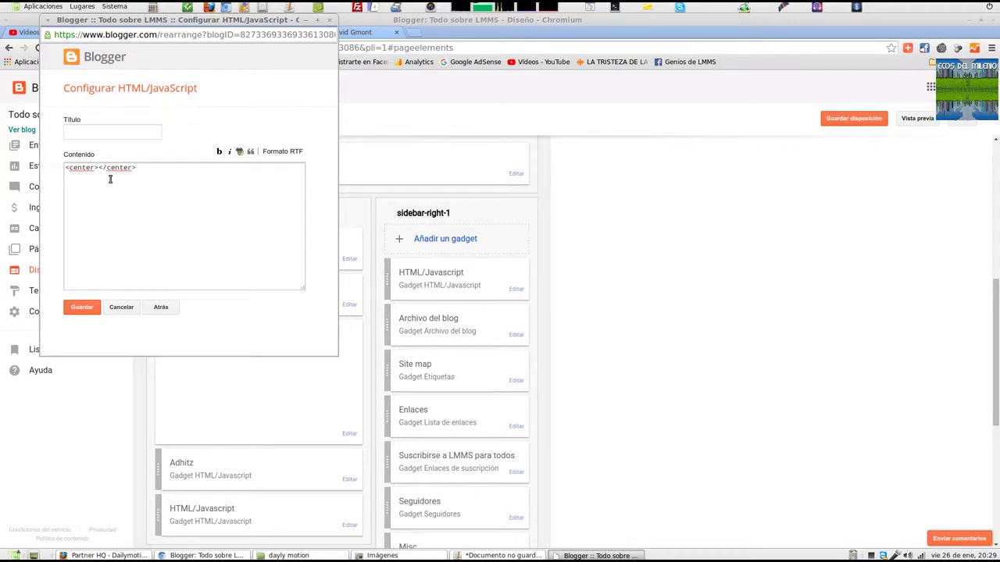
key("ctrl+v")
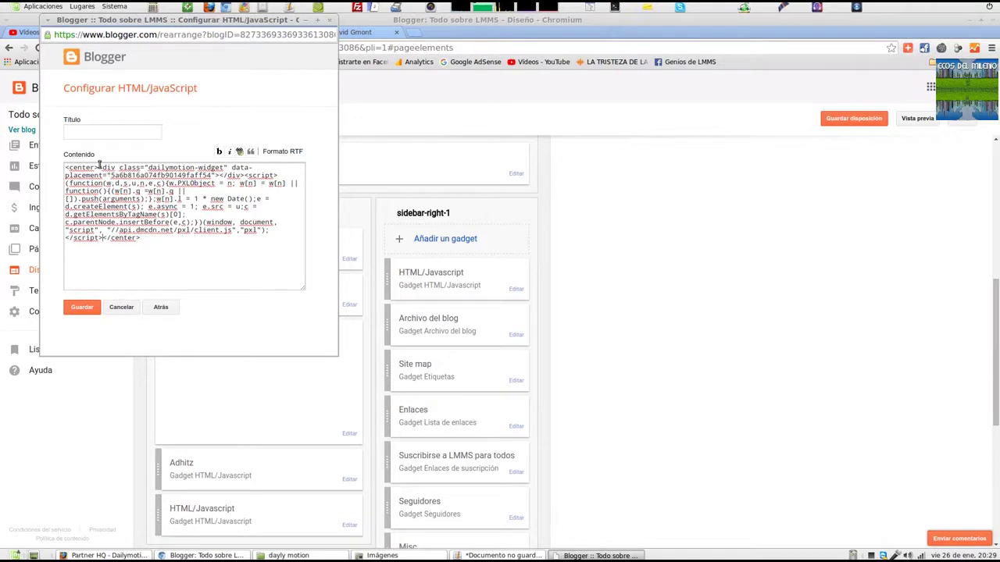
left_click(87, 132)
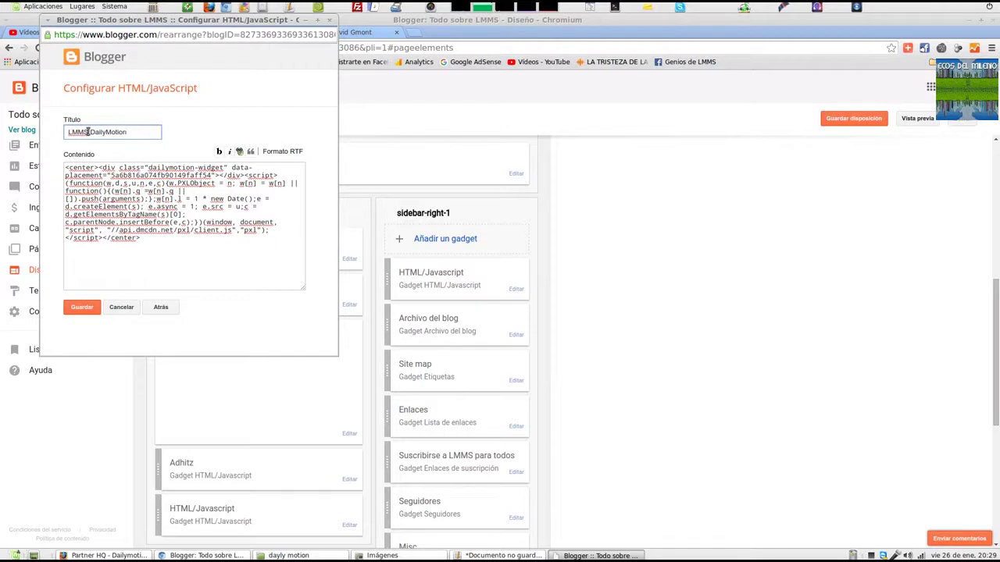
type("en")
left_click(81, 307)
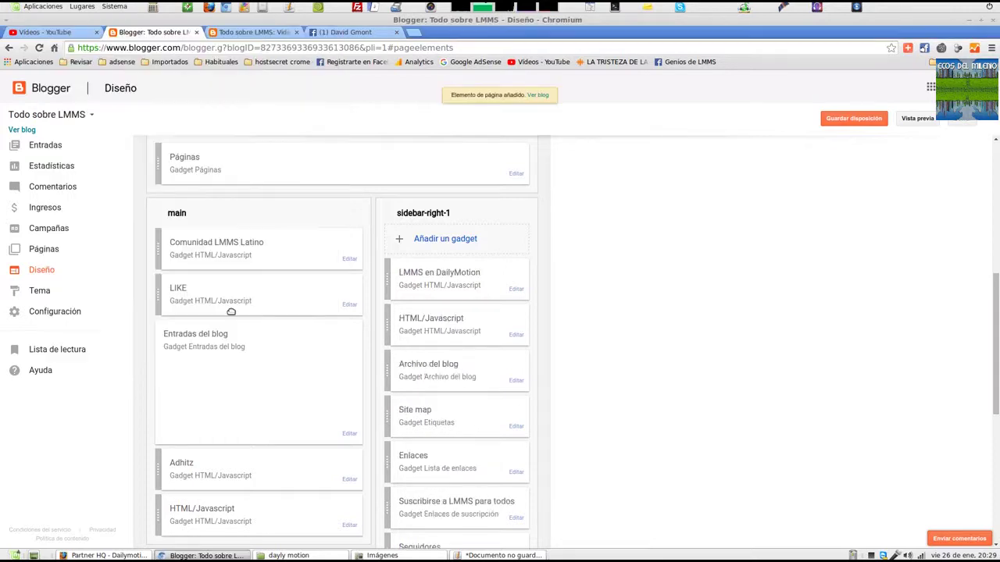
- Move the LMMS en DailyMotion gadget below Misc in sidebar-right-1 and save the layout
scroll(594, 232, "down", 3)
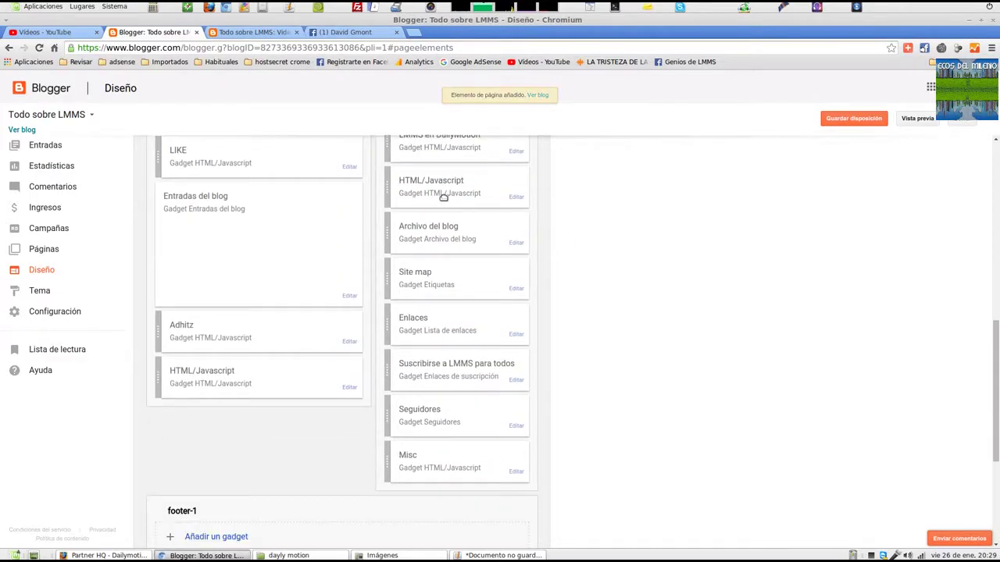
scroll(440, 216, "up", 2)
left_click_drag(440, 216, 454, 471)
scroll(455, 471, "down", 3)
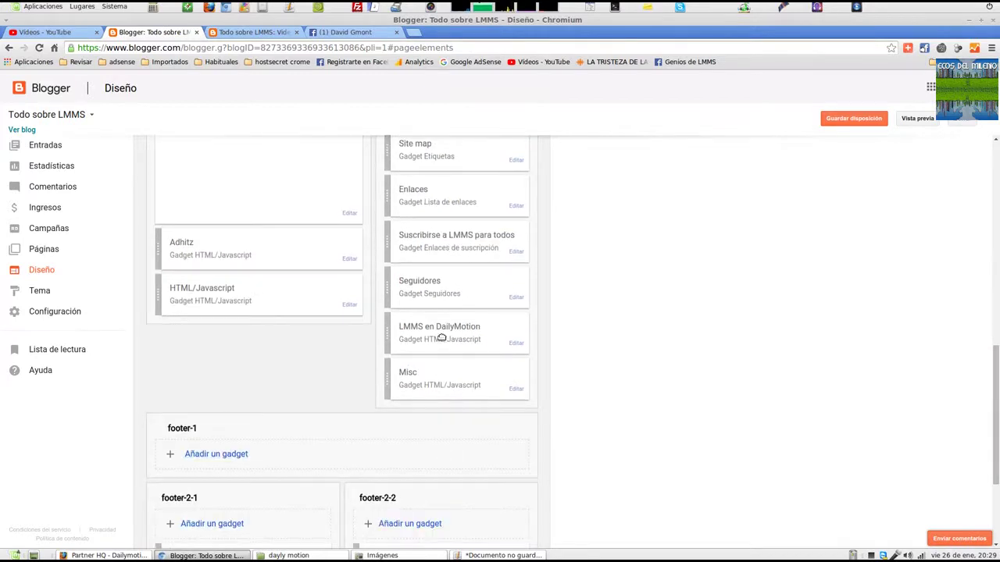
left_click_drag(441, 337, 441, 383)
scroll(714, 279, "up", 9)
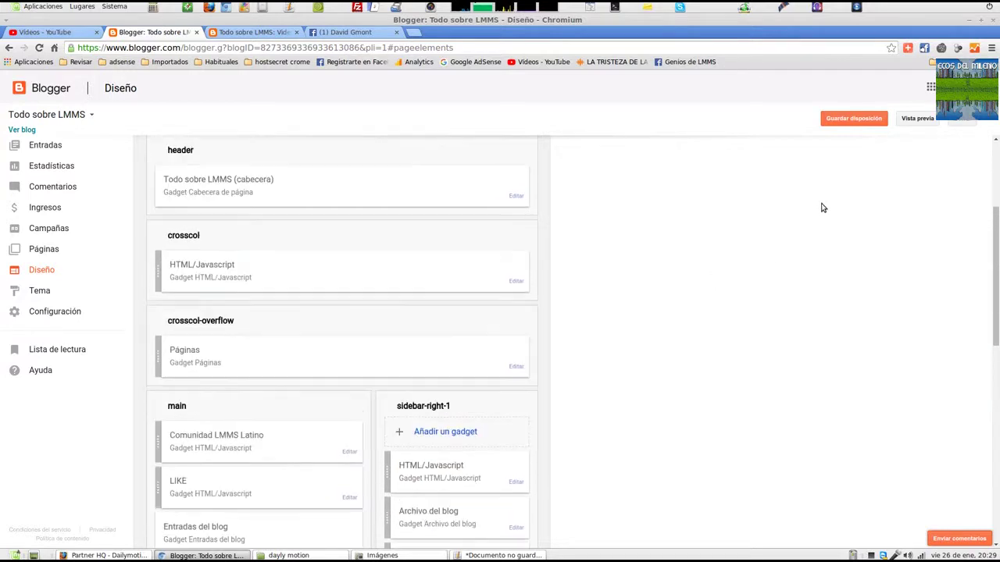
left_click(845, 122)
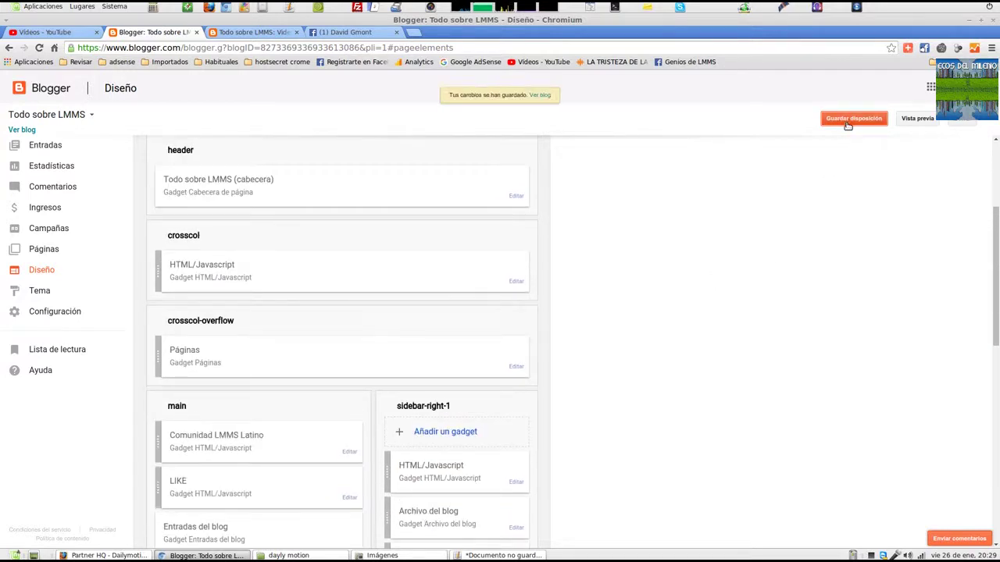
- Open the Todo sobre LMMS blog and examine how the LMMS en DailyMotion gadget sits in the sidebar relative to the rest of the page
left_click(540, 96)
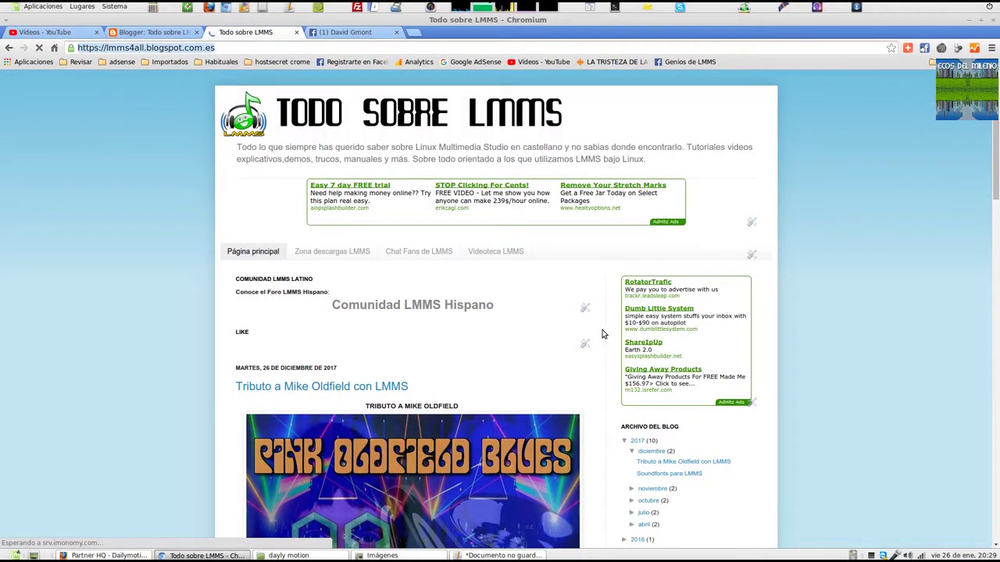
scroll(601, 334, "down", 5)
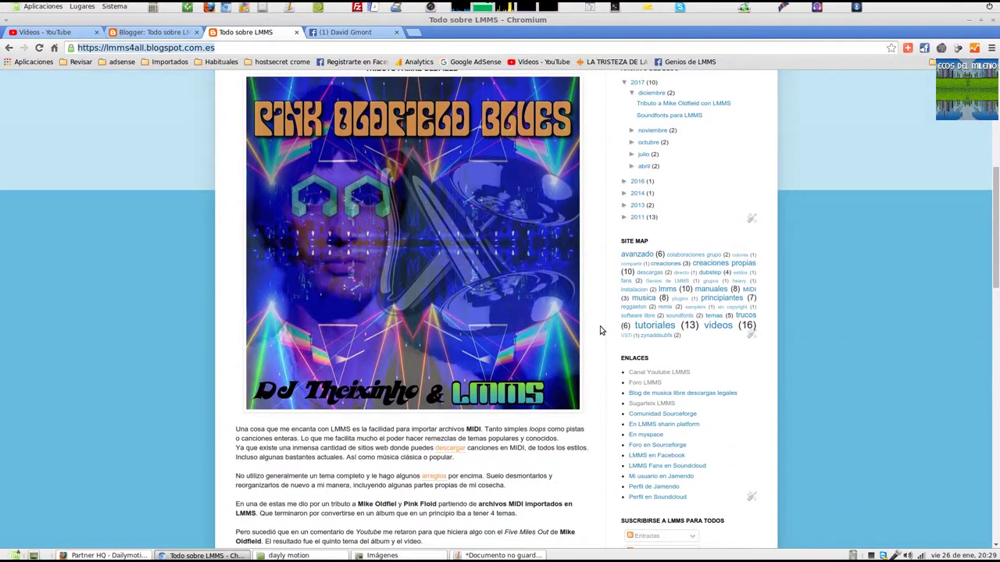
scroll(600, 329, "down", 7)
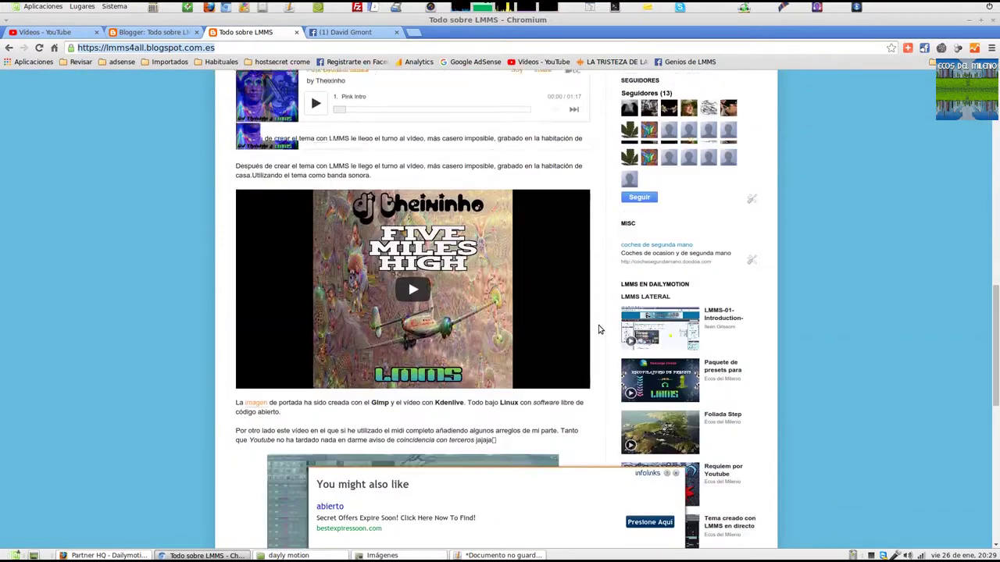
scroll(599, 330, "down", 3)
scroll(623, 159, "up", 2)
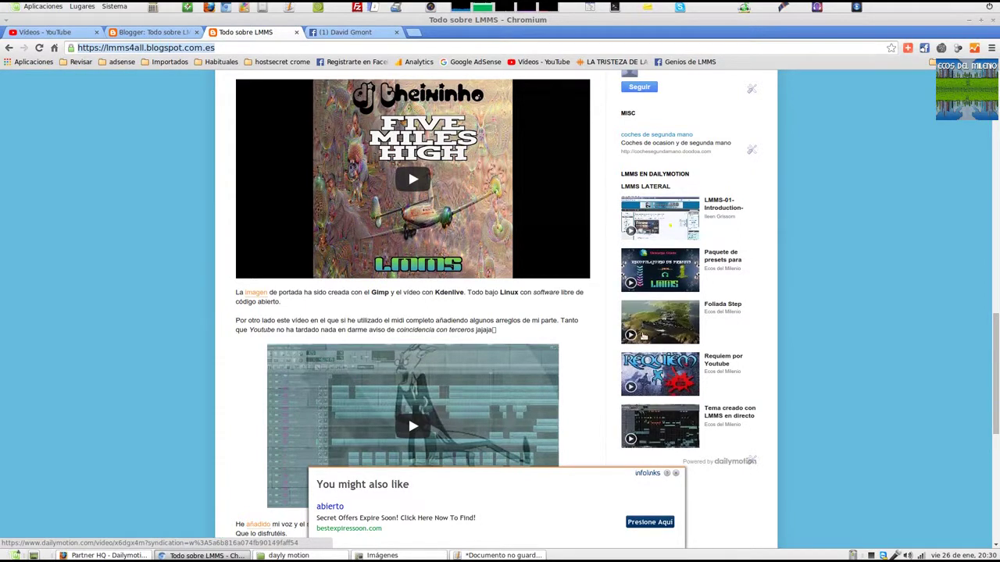
scroll(660, 375, "up", 3)
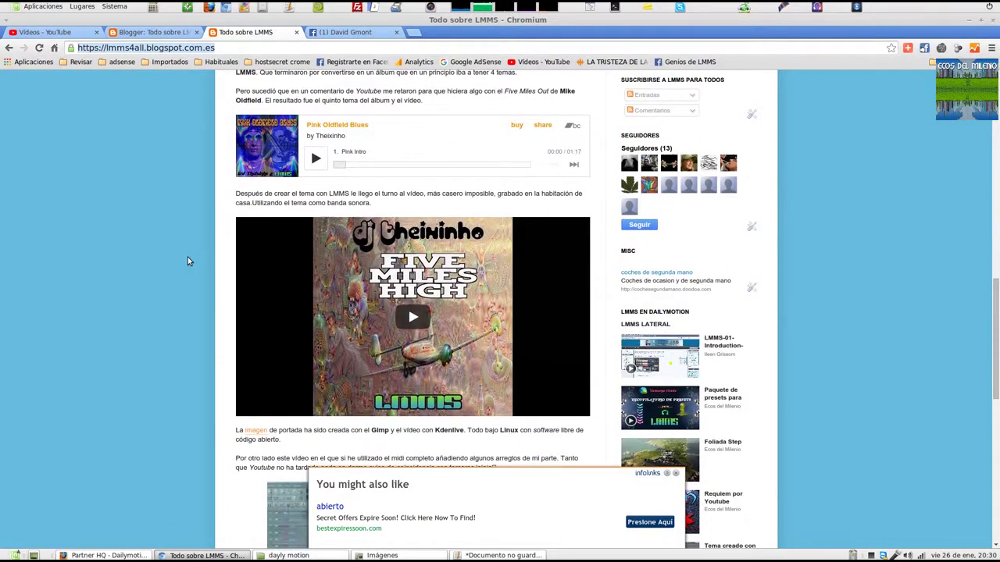
scroll(187, 257, "up", 3)
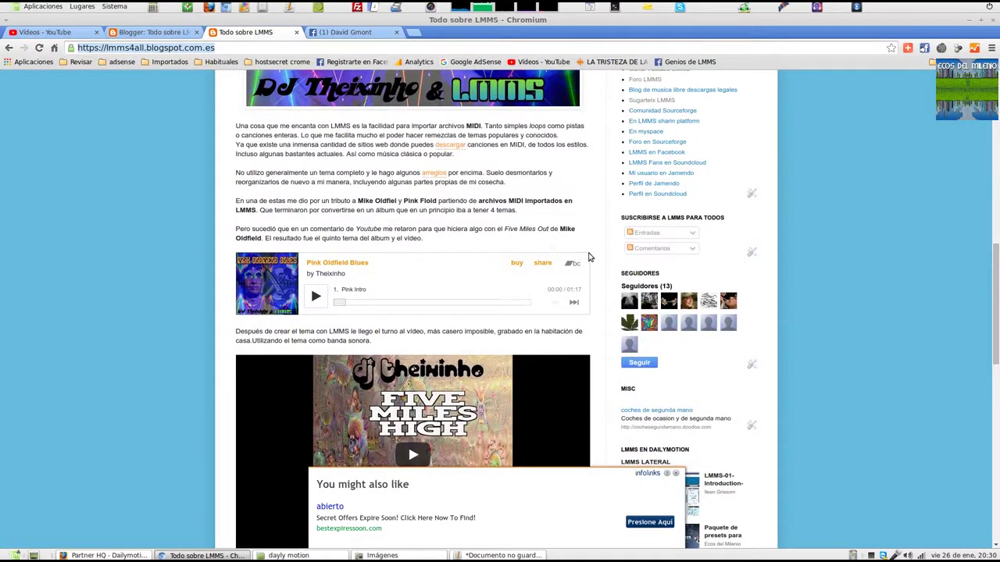
scroll(589, 255, "up", 4)
scroll(589, 255, "up", 6)
scroll(589, 255, "down", 8)
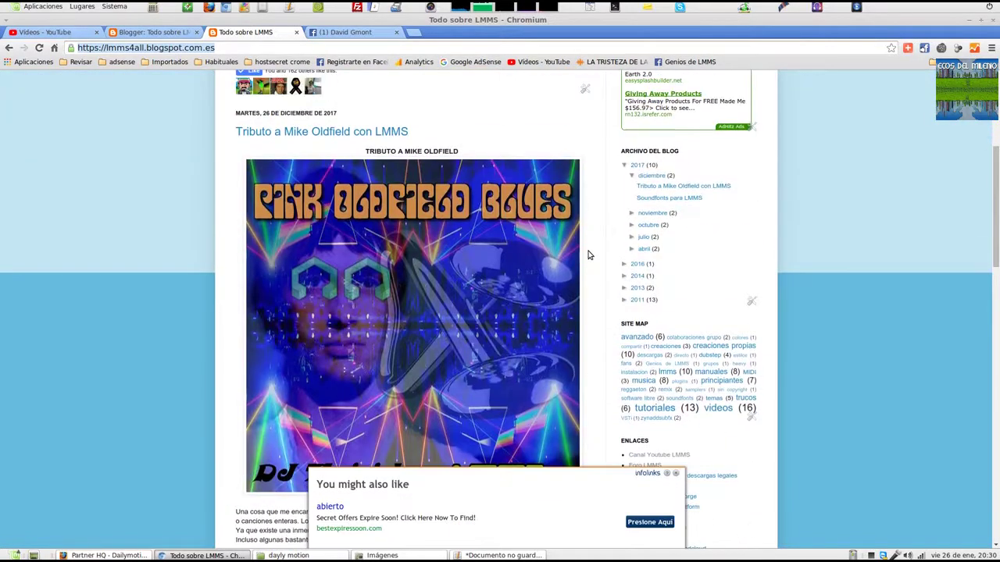
scroll(590, 256, "down", 12)
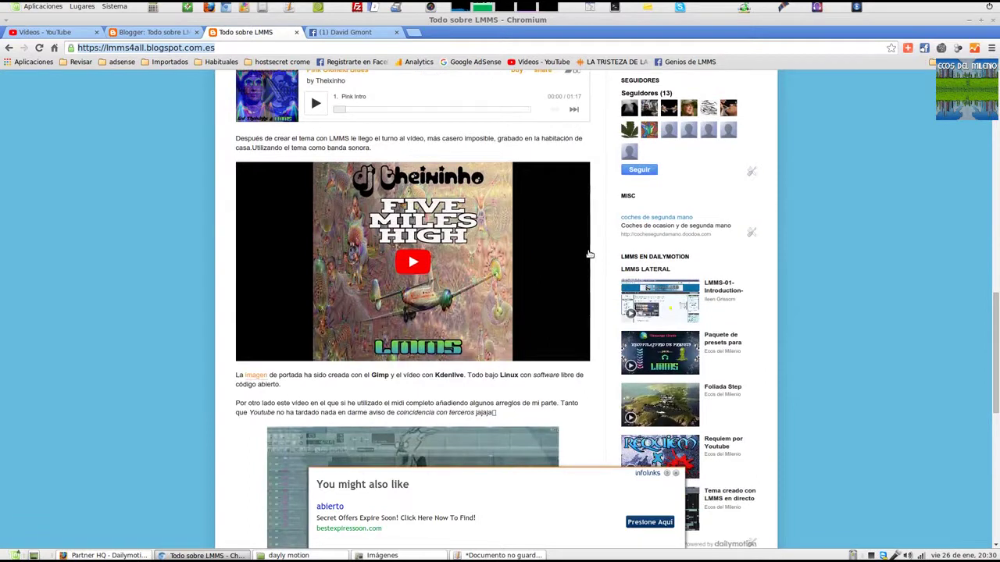
scroll(589, 255, "down", 8)
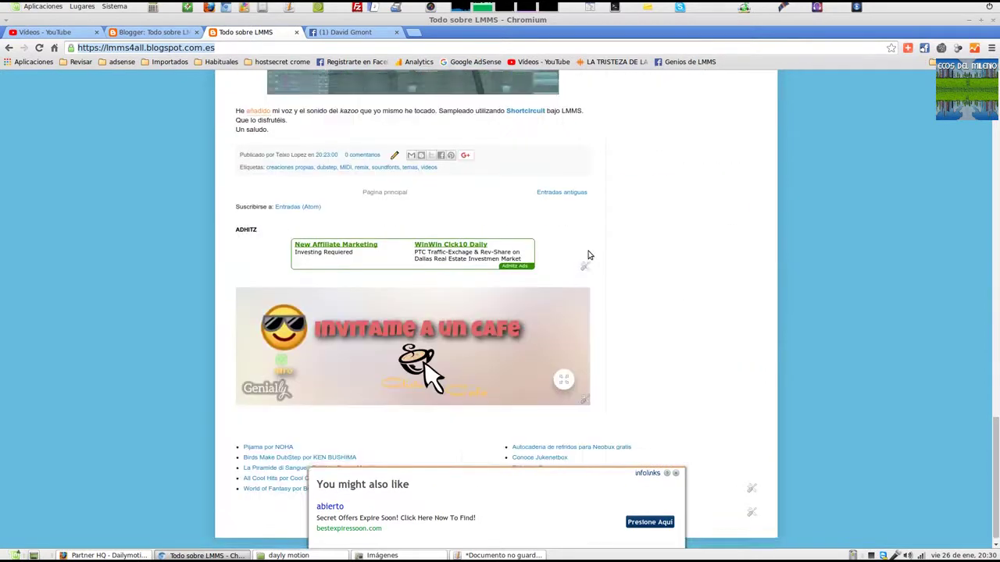
scroll(624, 285, "up", 15)
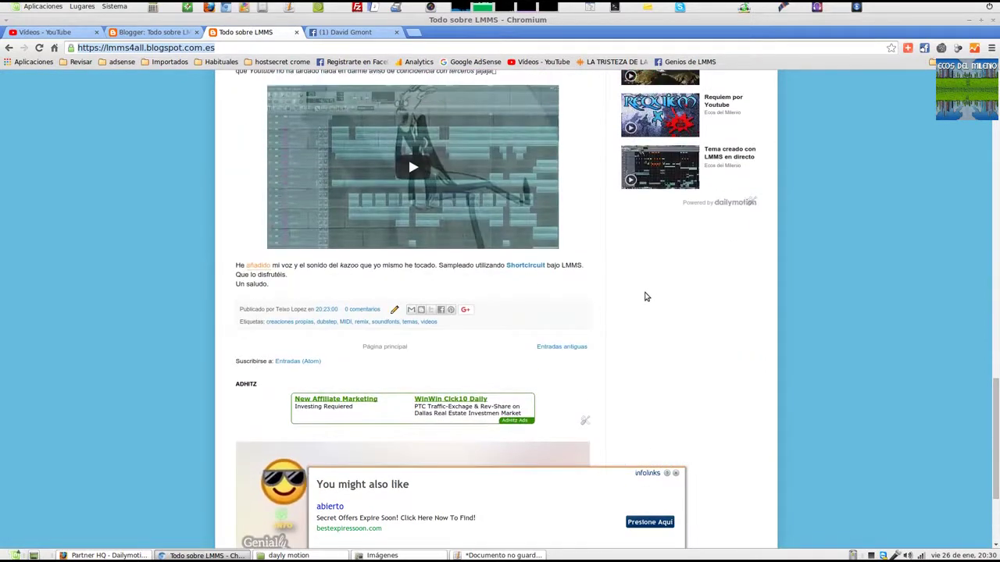
scroll(646, 294, "up", 5)
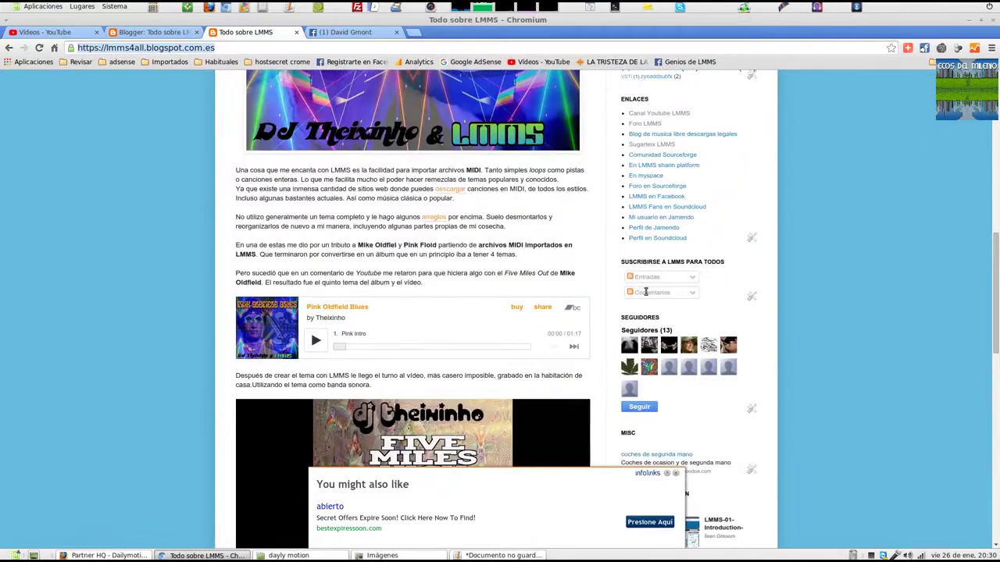
scroll(646, 293, "up", 10)
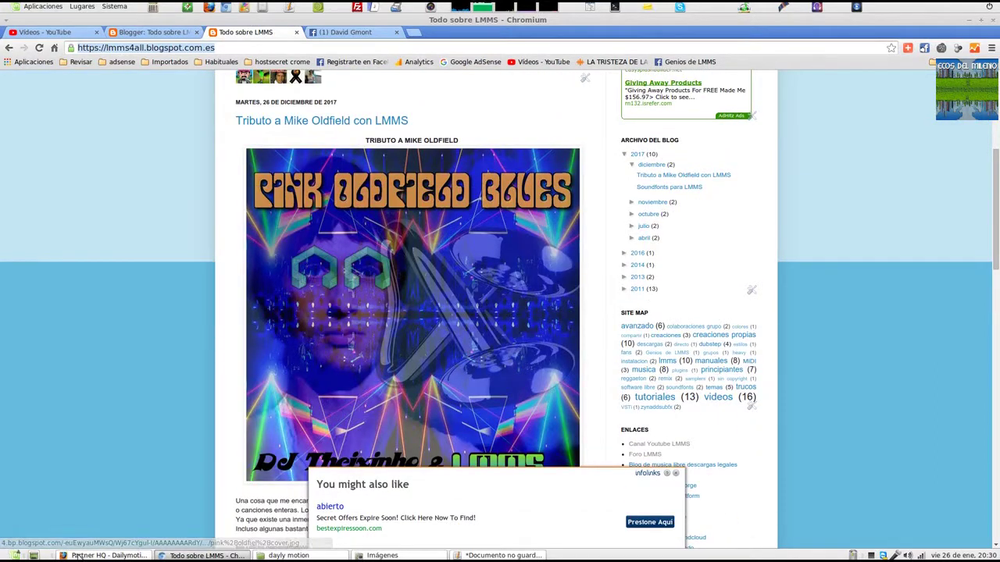
- Switch to Firefox and examine the posts and sidebar of the Comunidad LMMS Hispano activity page
left_click(105, 555)
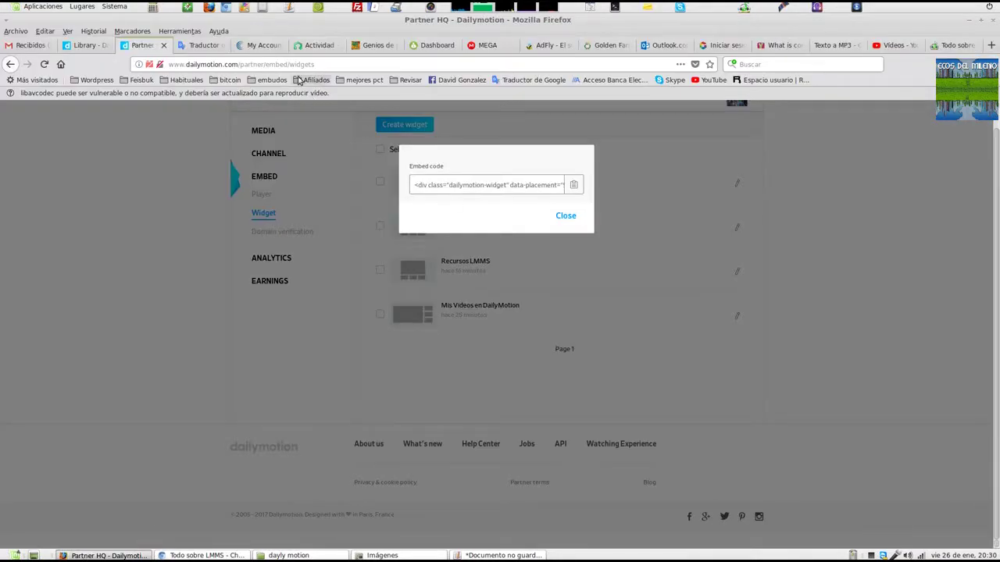
left_click(310, 46)
scroll(682, 390, "down", 3)
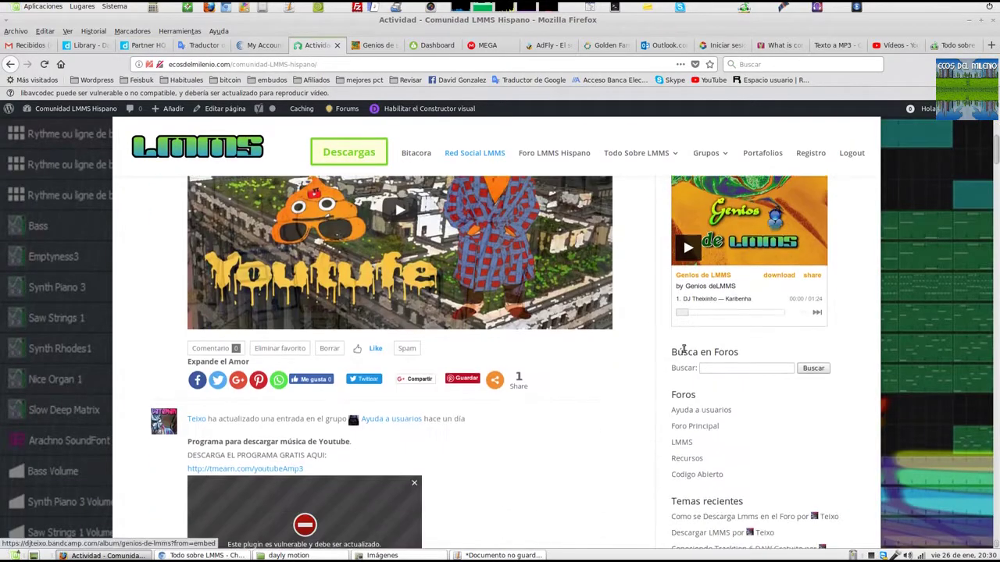
scroll(634, 317, "up", 3)
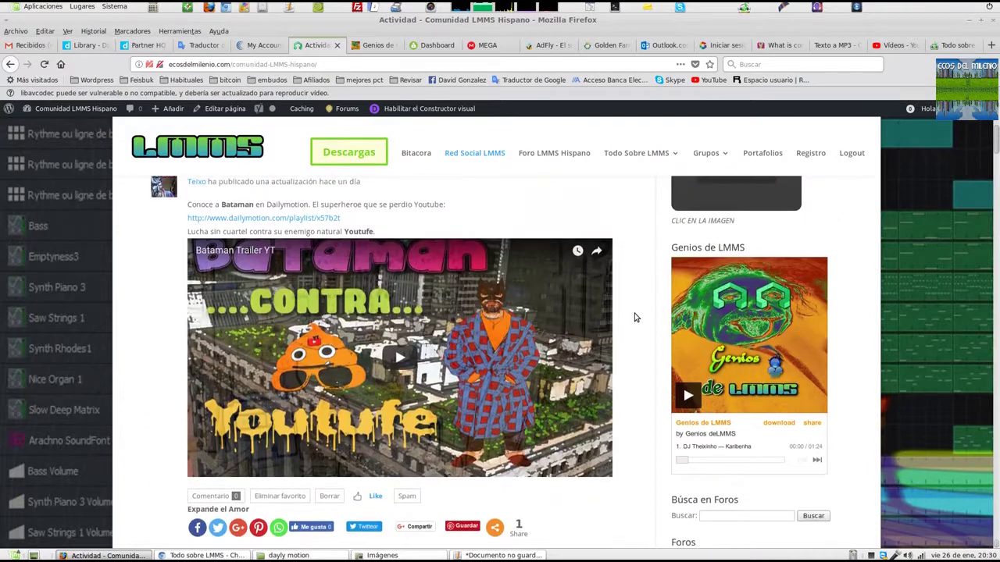
scroll(634, 317, "up", 5)
scroll(634, 317, "down", 5)
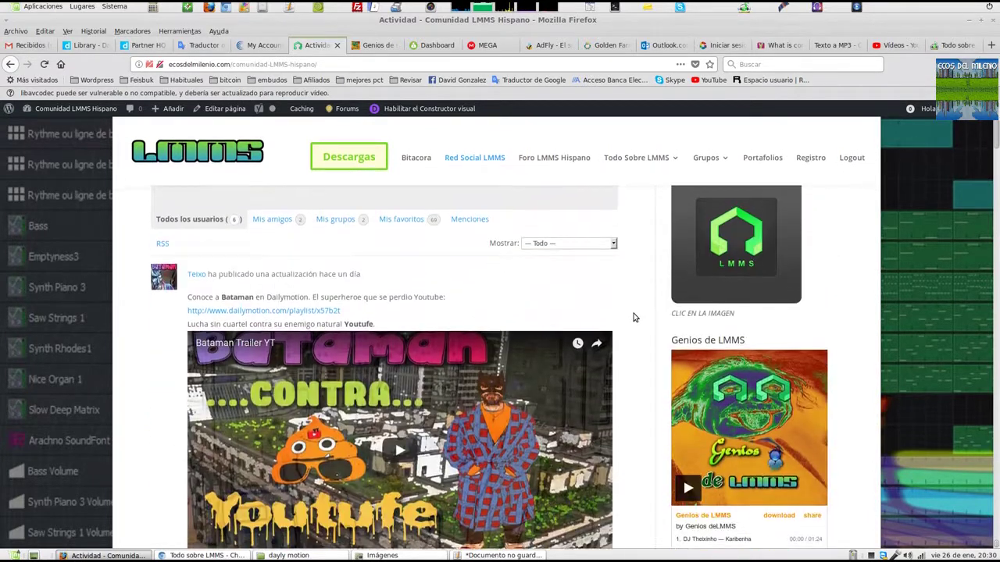
scroll(634, 317, "down", 3)
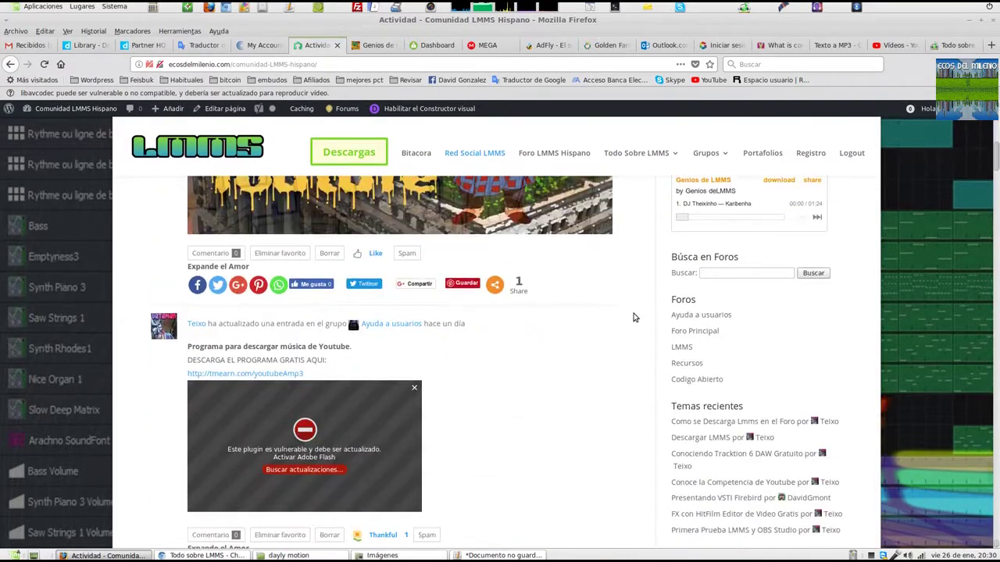
- Allow Adobe Flash to run on the Comunidad LMMS Hispano page and look through its embedded videos
left_click(289, 310)
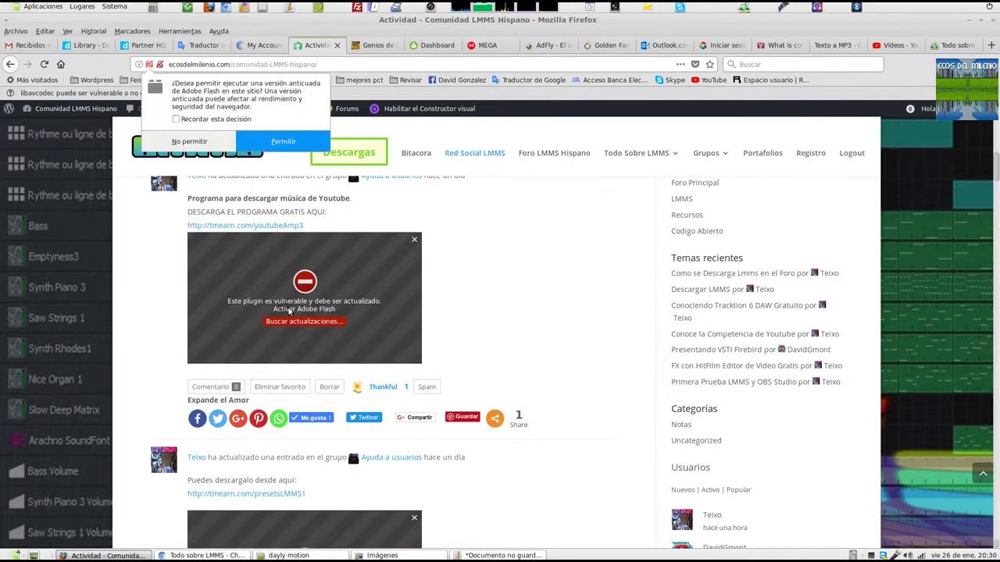
left_click(283, 153)
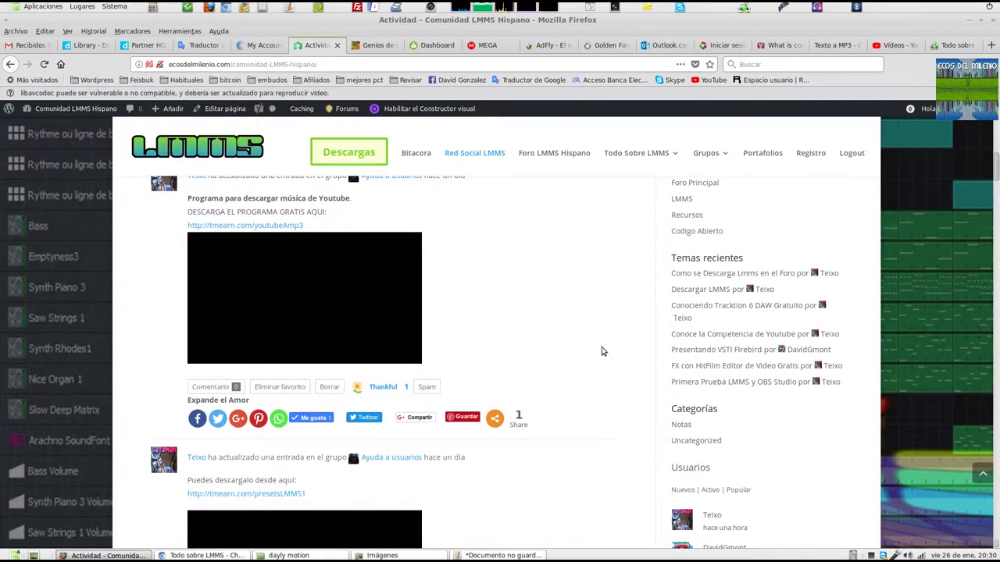
scroll(601, 351, "down", 4)
scroll(650, 358, "down", 5)
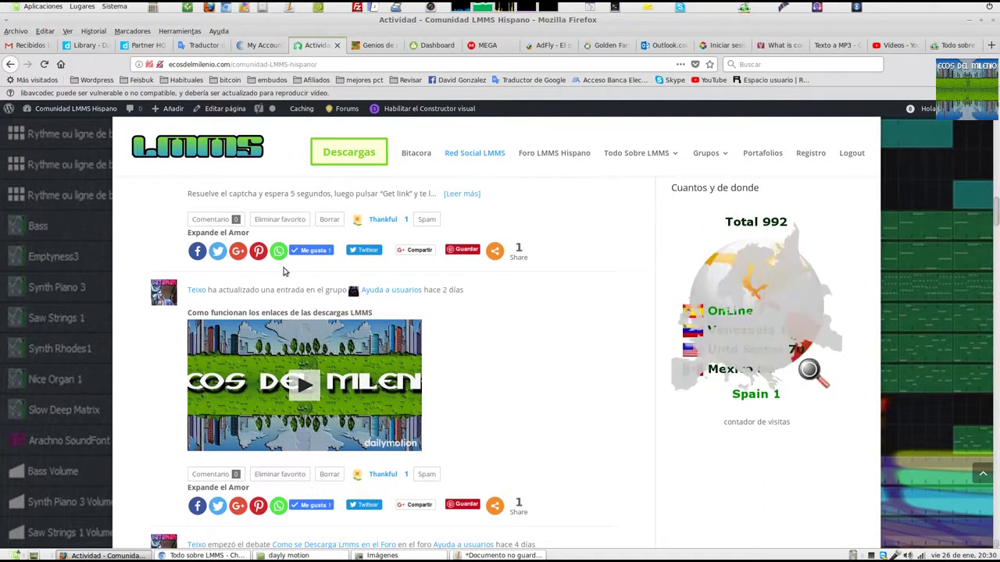
scroll(499, 351, "up", 2)
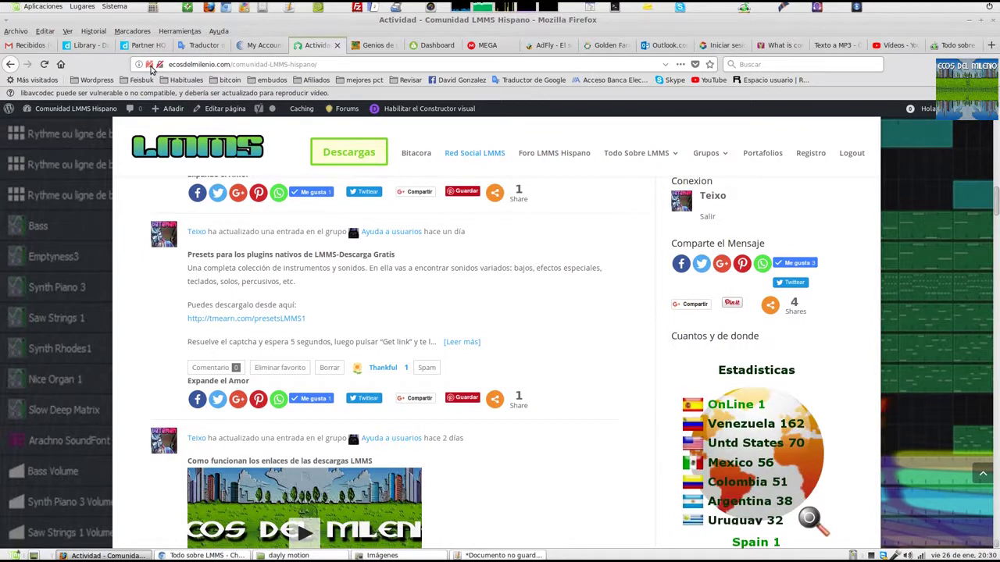
left_click(150, 66)
left_click(282, 139)
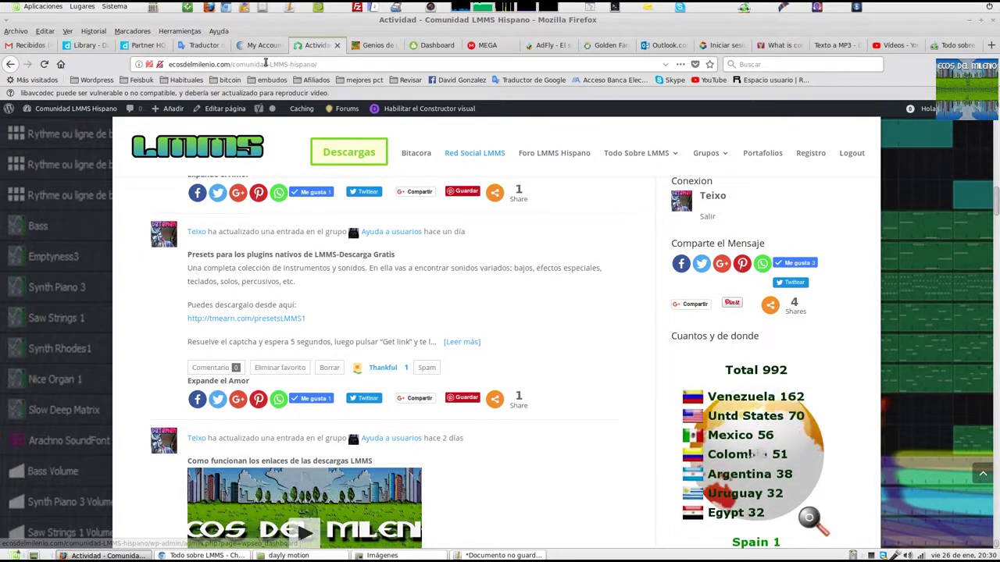
left_click(150, 65)
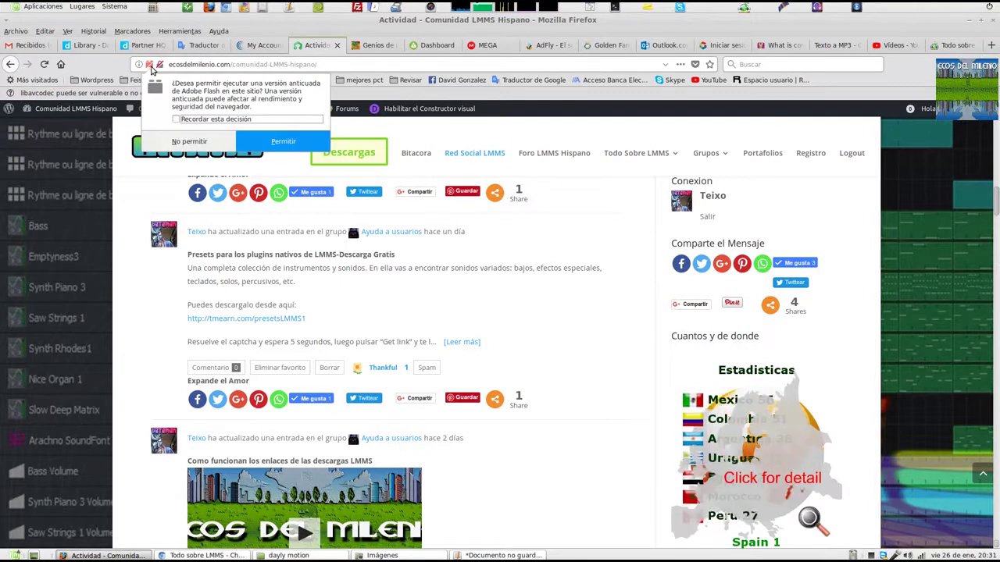
left_click(263, 142)
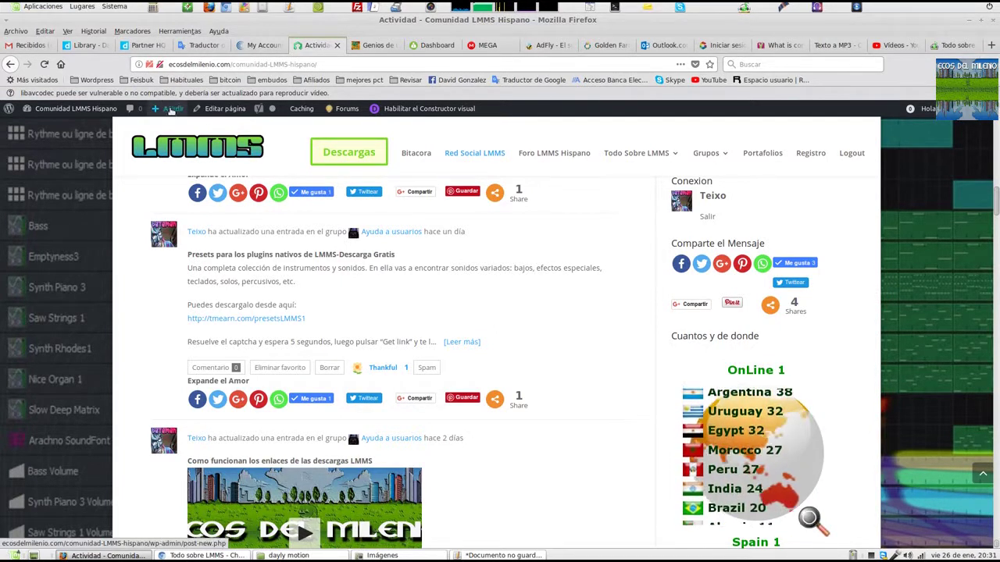
- Check the embed code window on Dailymotion's widget page and return to the Comunidad LMMS Hispano activity page
left_click(142, 45)
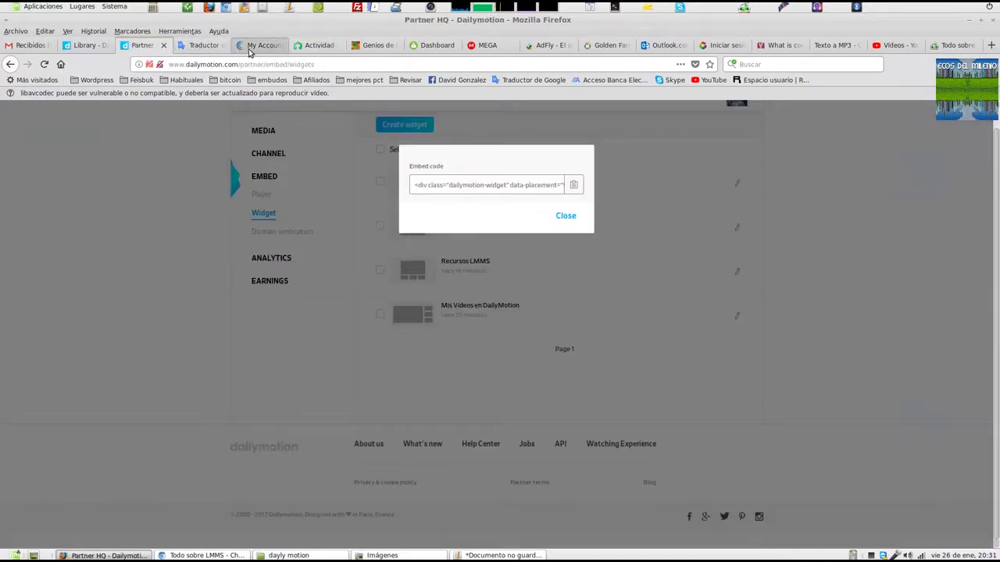
left_click(300, 47)
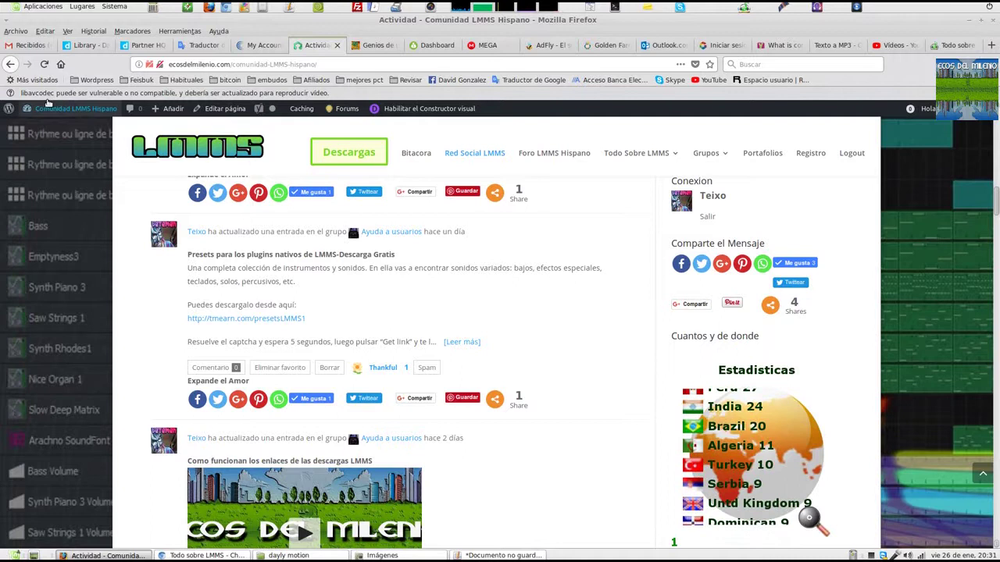
- Open the Comunidad LMMS Hispano site's WordPress dashboard and go to its widget settings
mouse_move(47, 109)
left_click(49, 128)
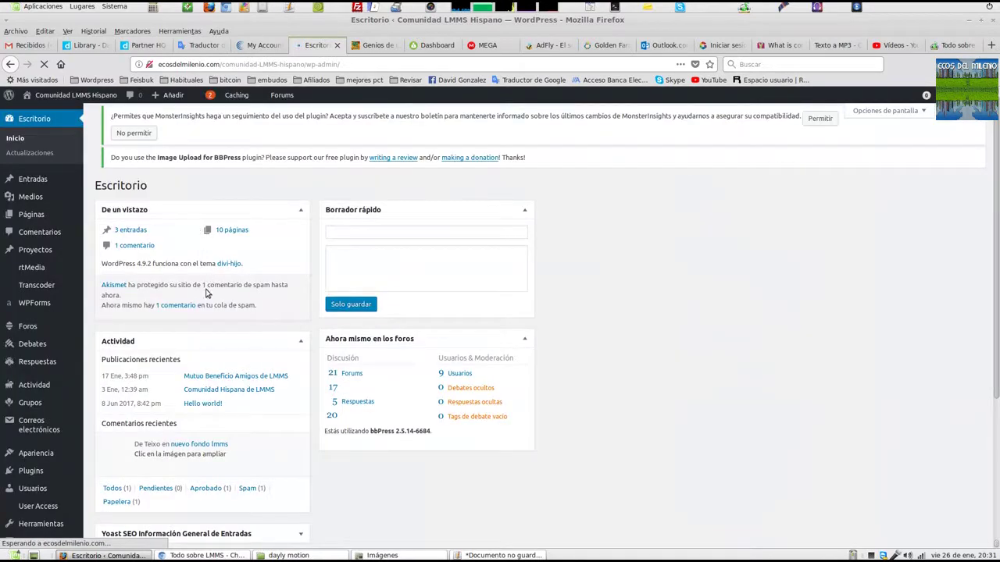
mouse_move(54, 352)
scroll(54, 352, "down", 3)
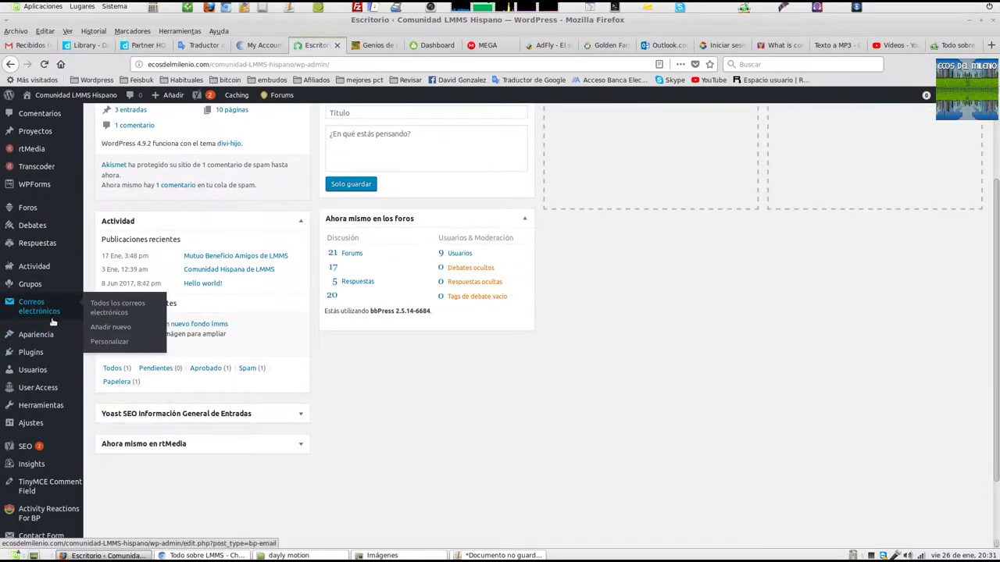
left_click(102, 365)
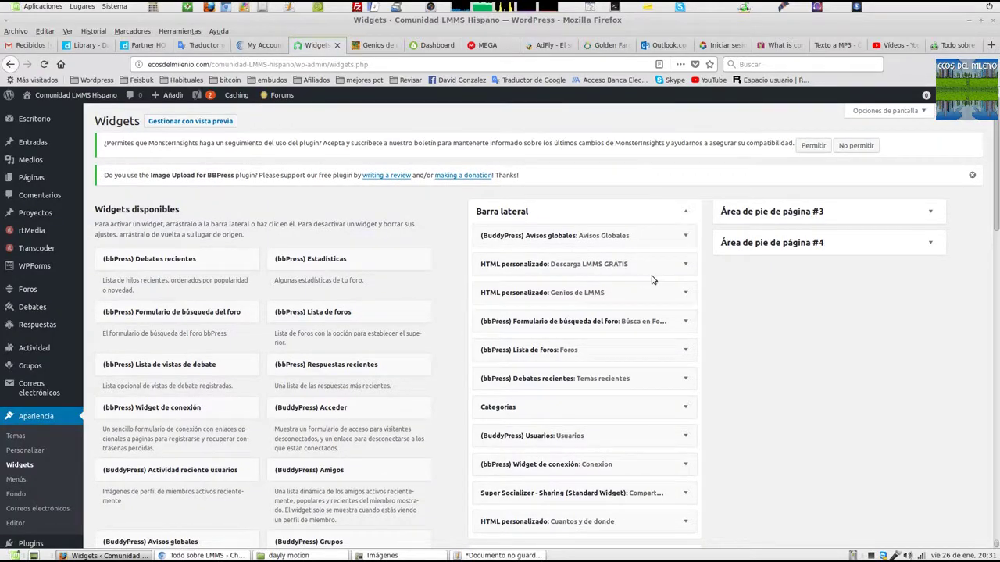
- Add an HTML personalizado widget to the Barra lateral area
scroll(651, 276, "down", 5)
scroll(331, 288, "down", 4)
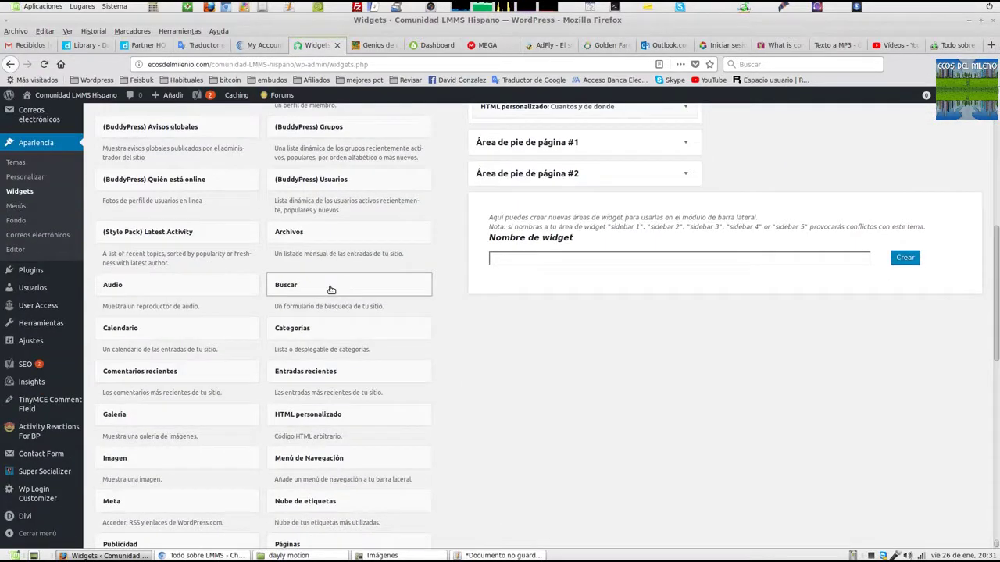
left_click(333, 267)
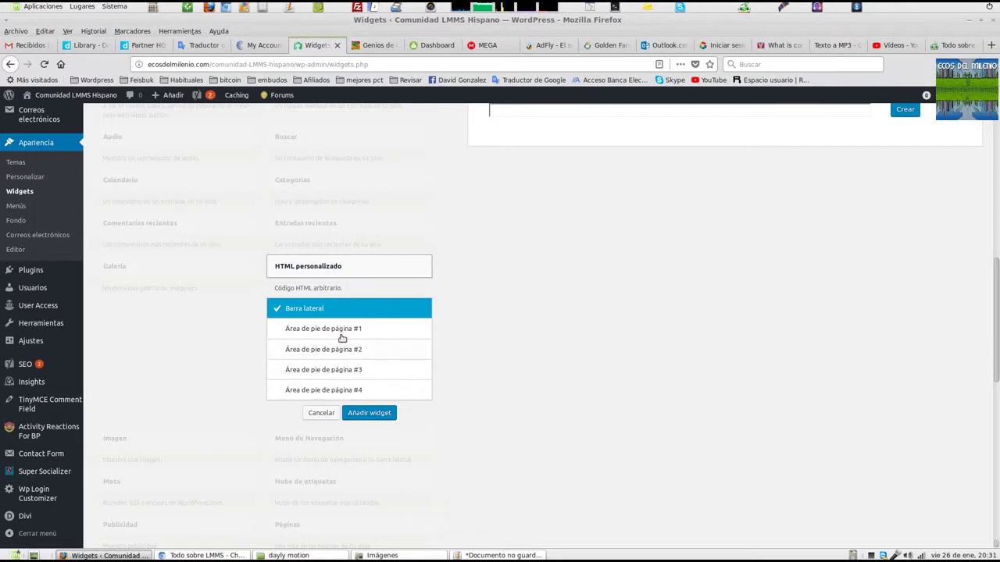
left_click(369, 413)
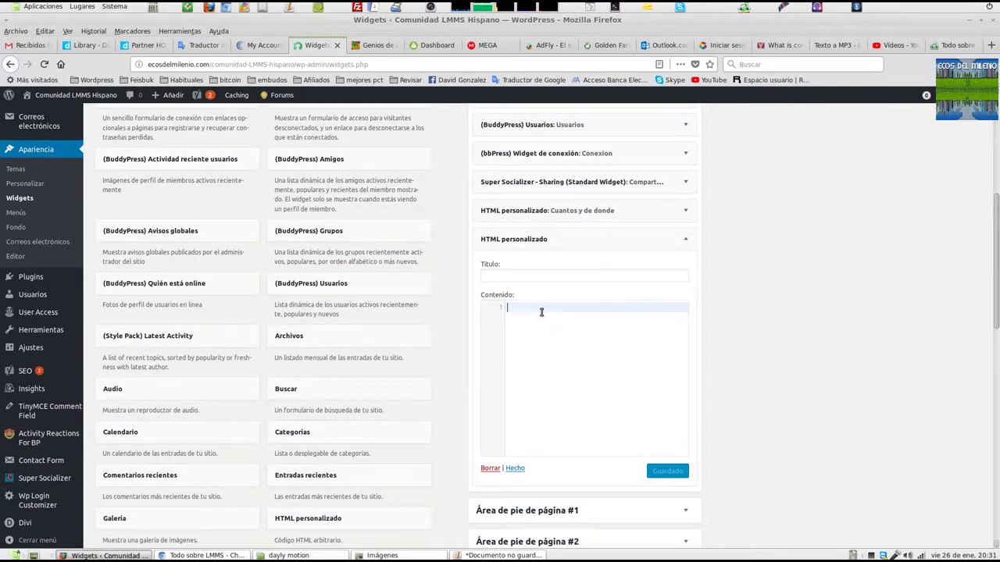
- Fill the new HTML widget's content with the Dailymotion widget embed code enclosed in center tags
type("<ce")
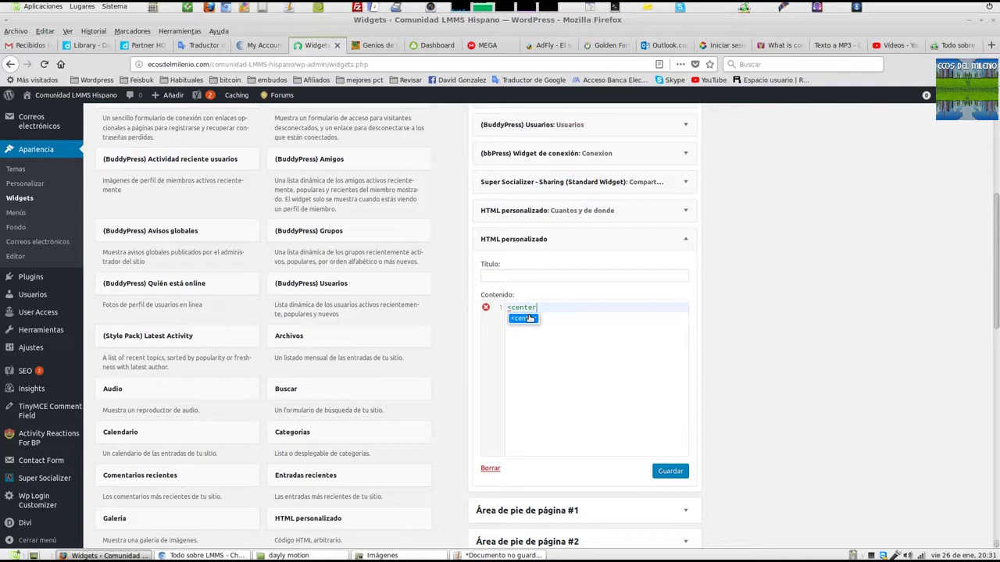
type("nter")
left_click(524, 318)
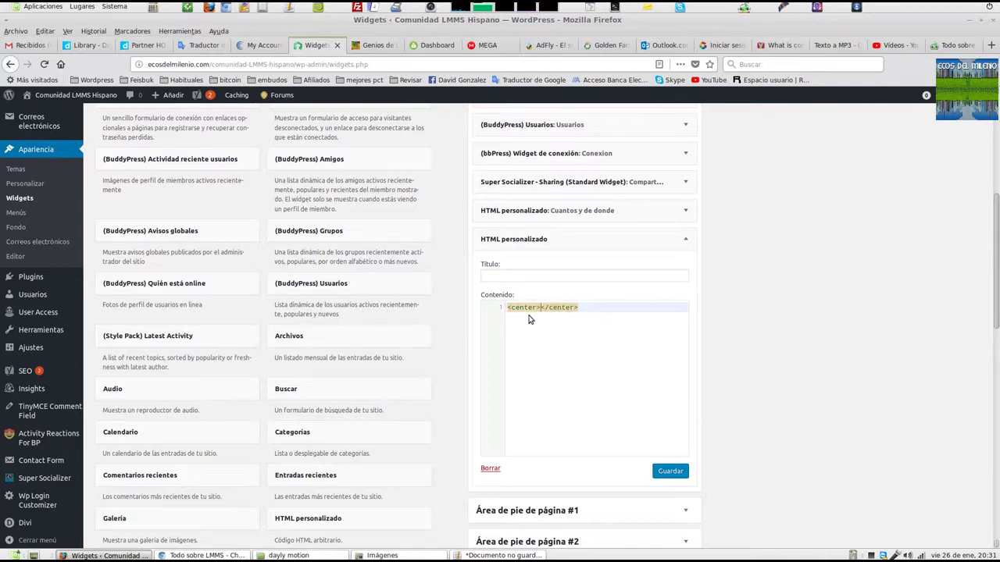
type("<div class=\"dailymotion-widget\" data-placement=\"5a6b816a074fb90149faff54\"></div><script>(function(w,d,s,u,n,e,c){w.PXLObject = n; w[n] = w[n] || function(){(w[n].q =w[n].q || []).push(arguments);};w[n].l = 1 * new Date();e = d.createElement(s); e.async = 1; e.src = u;c = d.getElementsByTagName(s)[0]; c.parentNode.insertBefore(e,c);})(window, document, \"script\", \"//api.dmcdn.net/pxl/client.js\",\"pxl\");</script>")
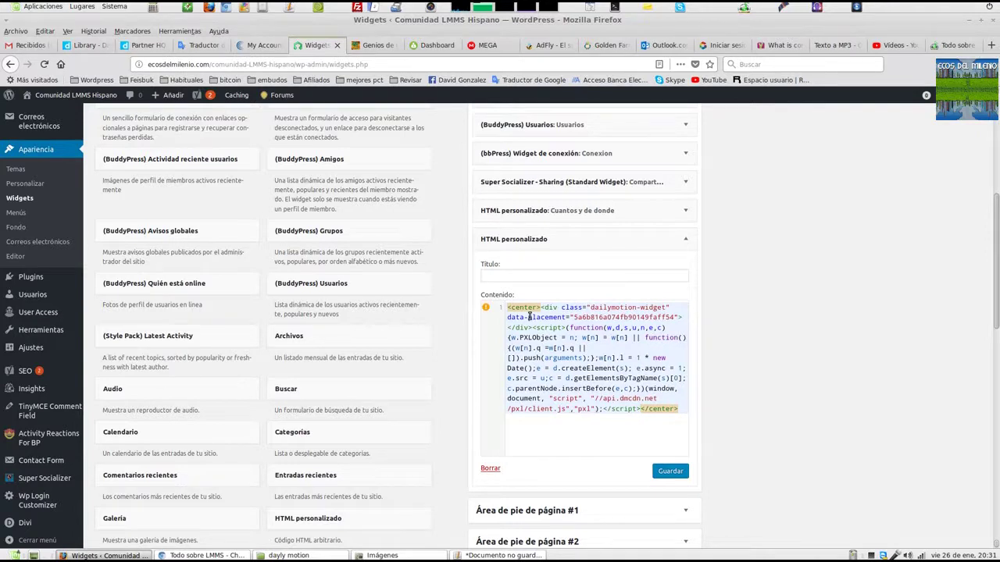
mouse_move(485, 306)
- Title the HTML widget "LMMS en DailyMotion" and save it
left_click(587, 274)
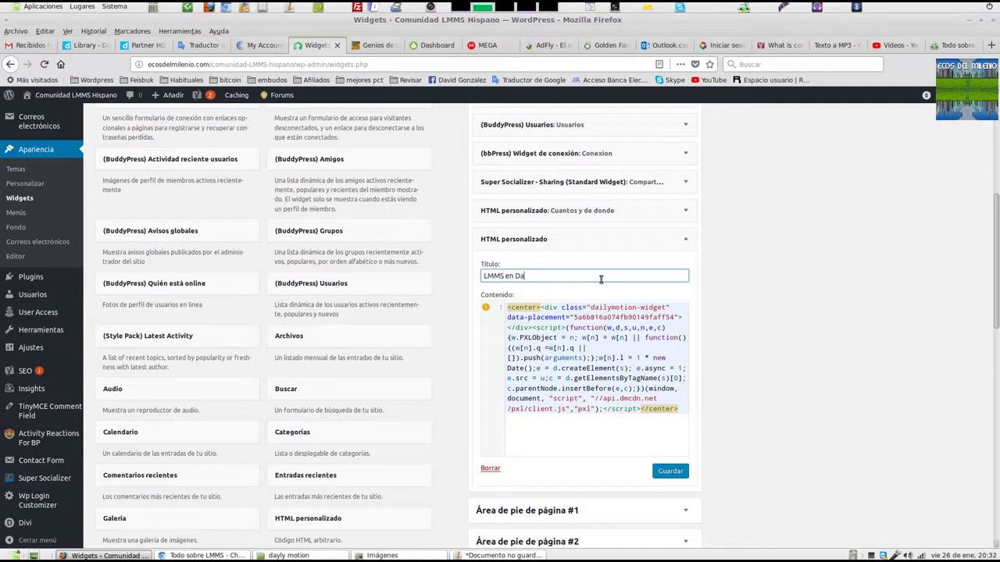
type("tion")
left_click(668, 471)
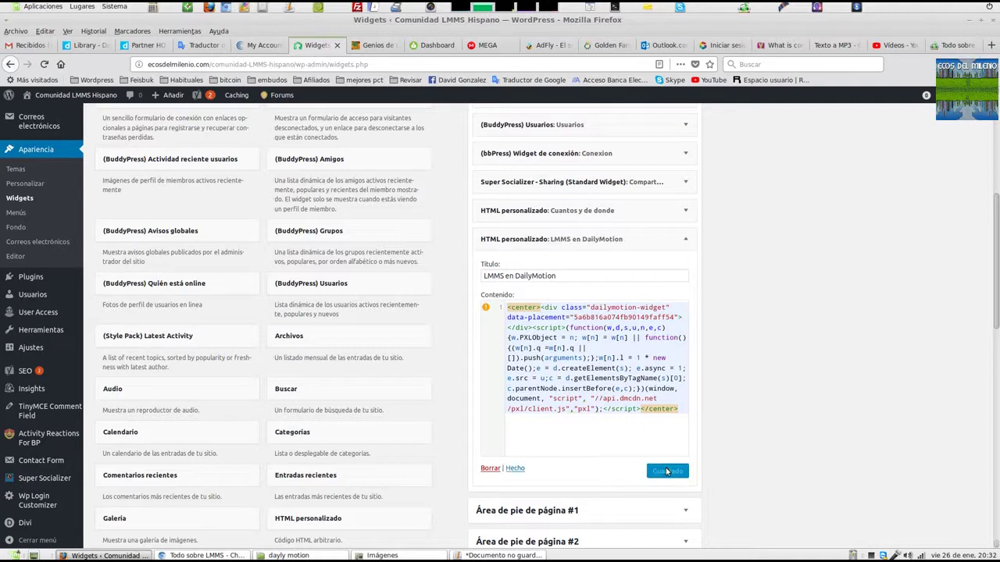
- Visit the Comunidad LMMS Hispano site and examine the LMMS en DailyMotion video list in its sidebar
mouse_move(81, 100)
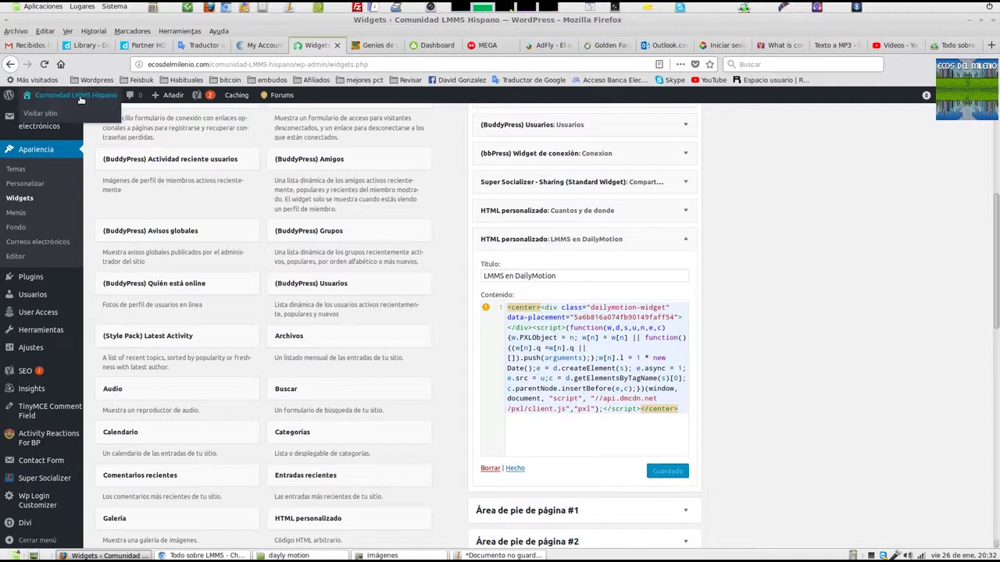
left_click(58, 114)
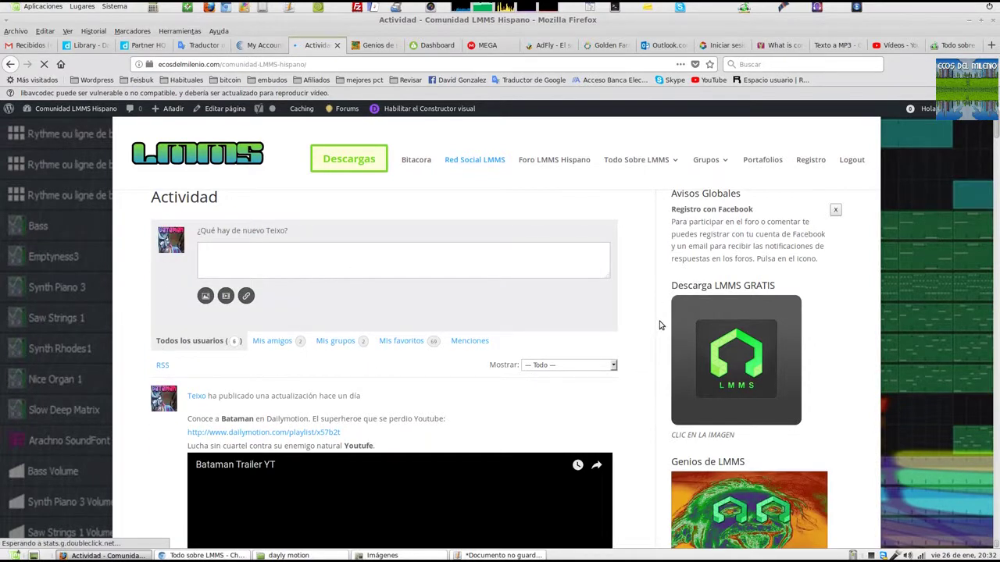
scroll(659, 325, "down", 5)
scroll(659, 325, "down", 9)
scroll(658, 325, "down", 8)
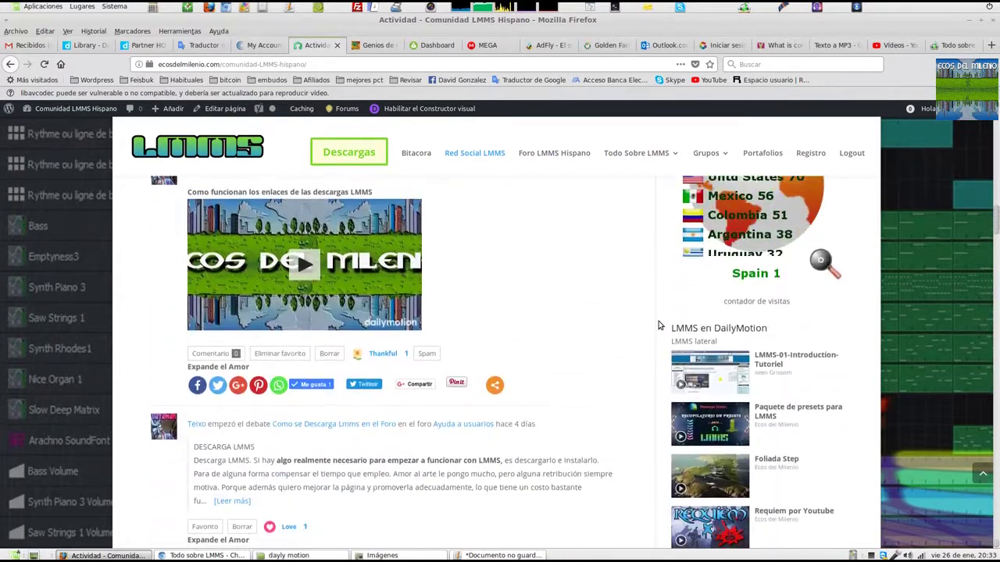
scroll(658, 325, "down", 2)
scroll(654, 329, "up", 1)
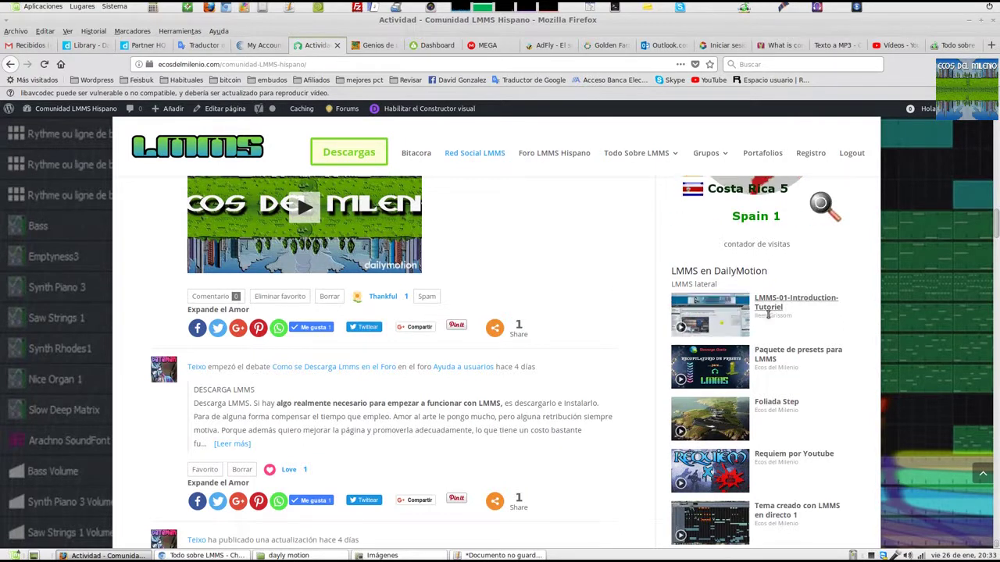
scroll(767, 364, "down", 5)
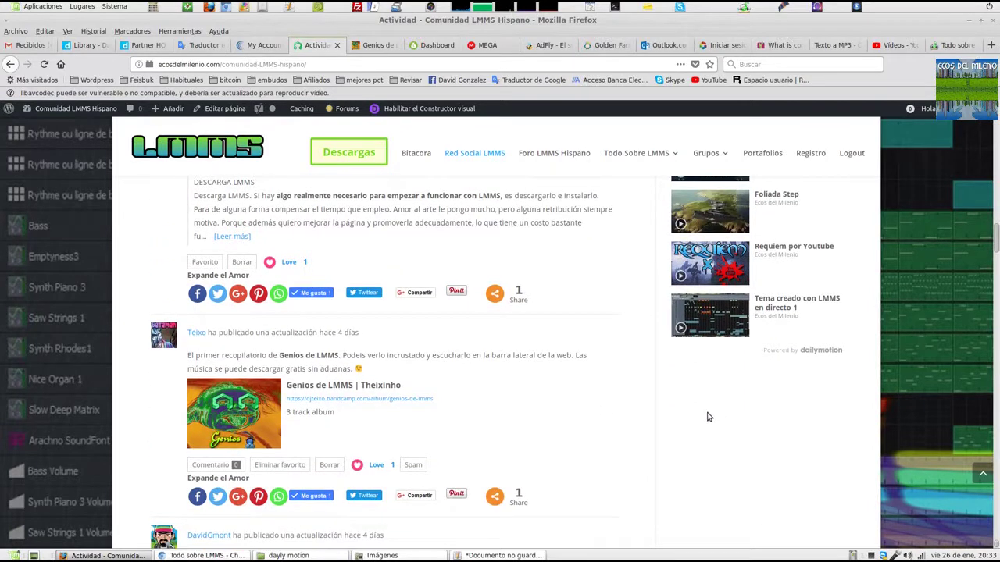
- Look over the activity page's posts and sidebar from the top back to the LMMS en DailyMotion widget
scroll(527, 397, "up", 15)
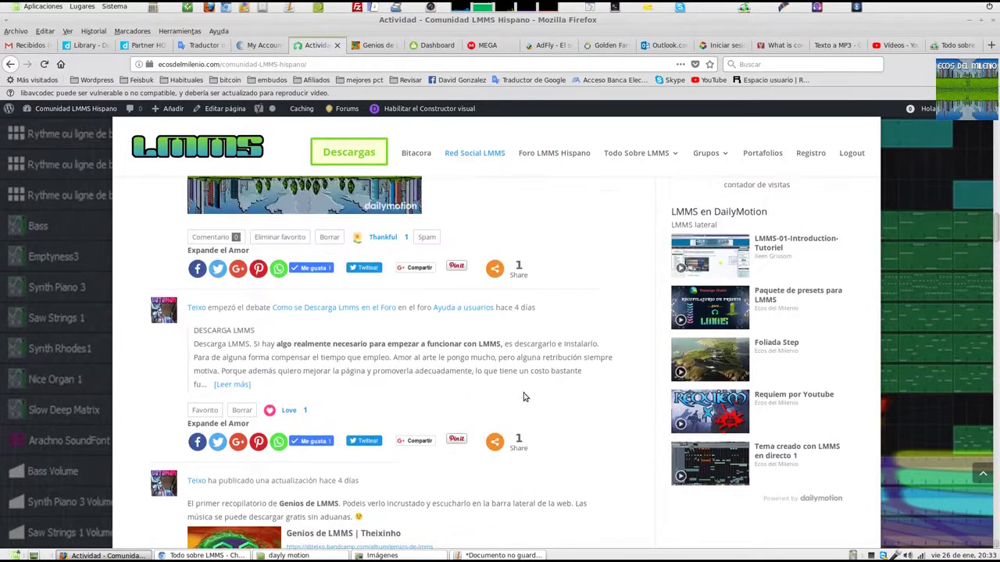
scroll(617, 379, "up", 9)
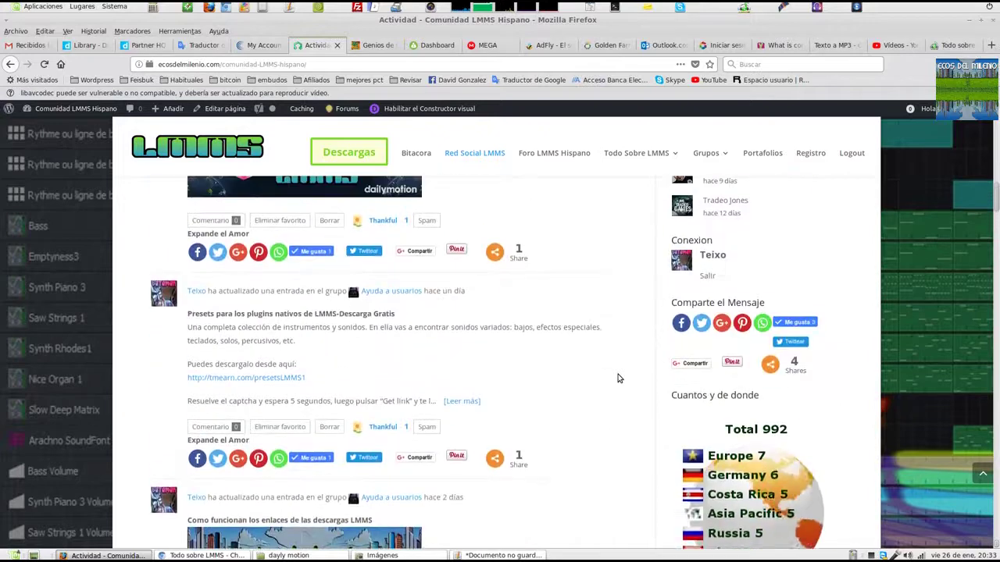
scroll(618, 378, "up", 12)
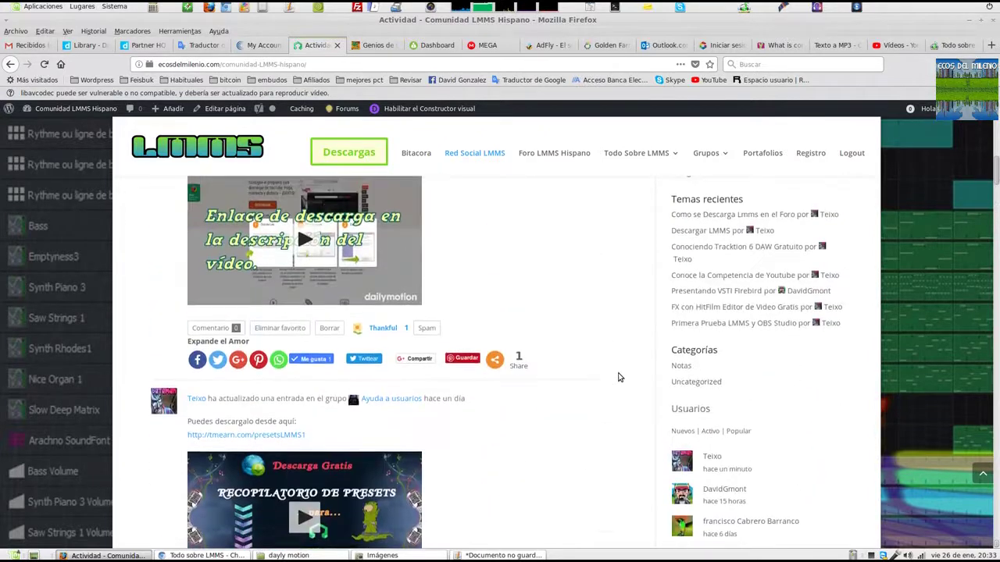
scroll(617, 378, "up", 3)
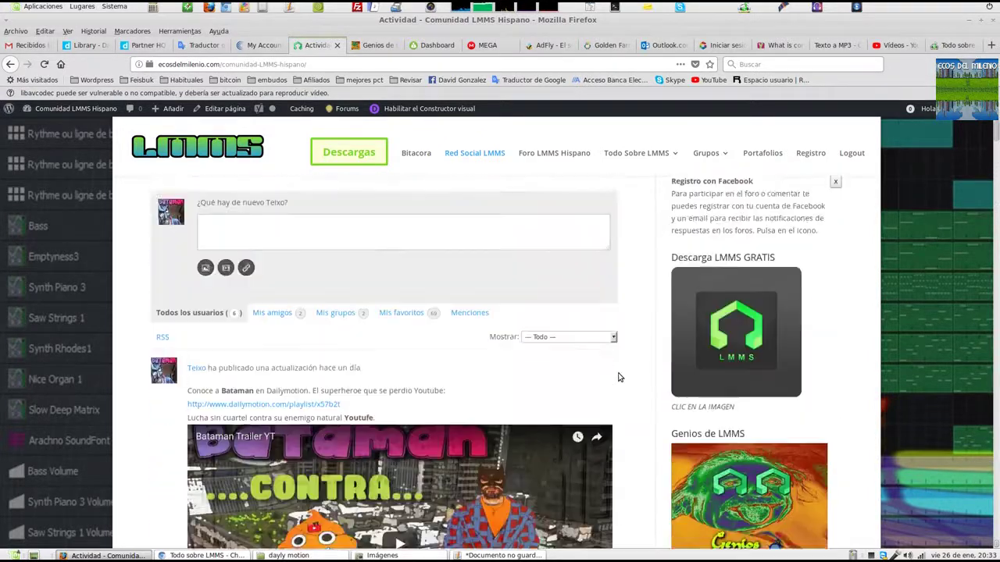
scroll(618, 378, "down", 10)
scroll(618, 378, "down", 5)
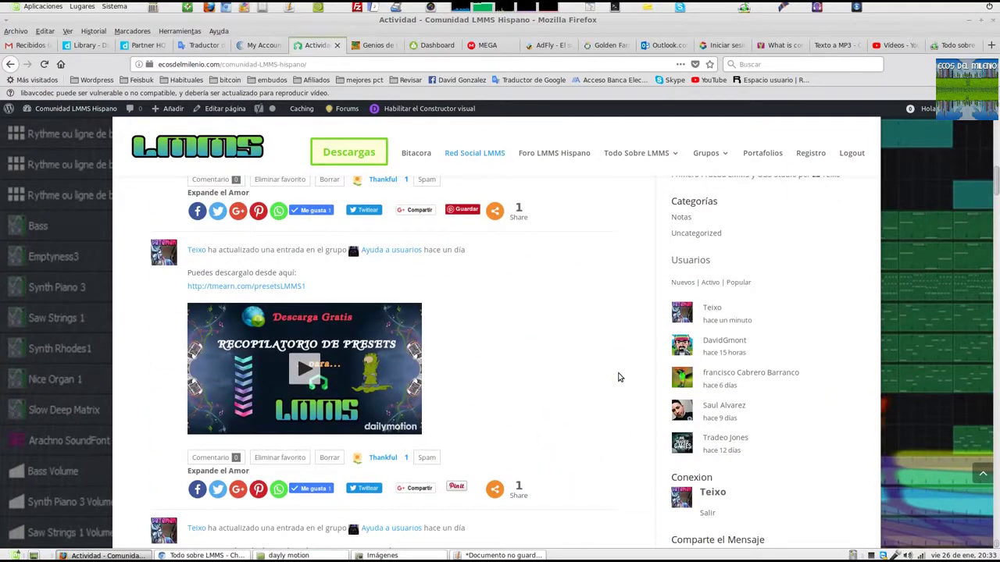
scroll(618, 378, "down", 8)
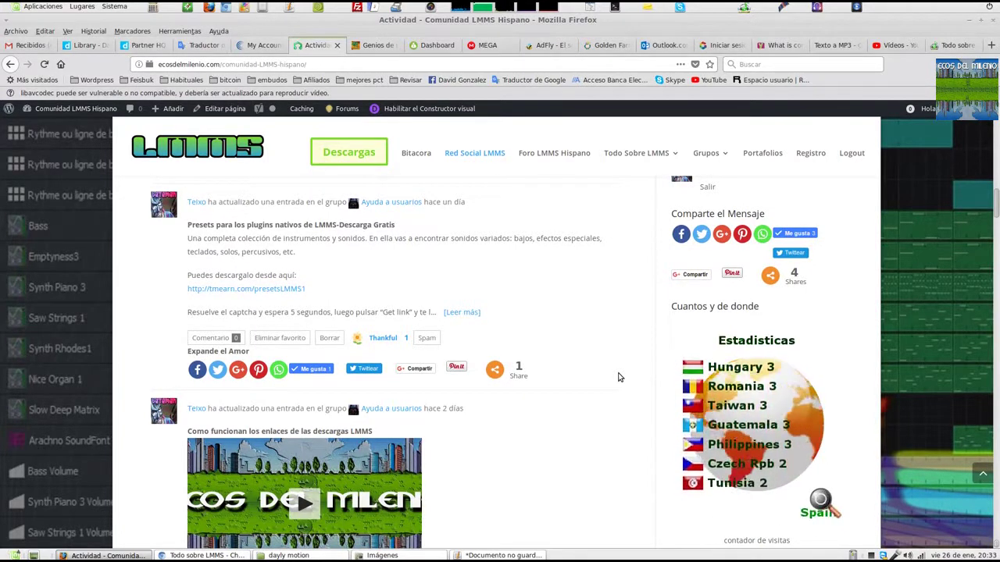
scroll(617, 378, "up", 5)
scroll(618, 378, "up", 4)
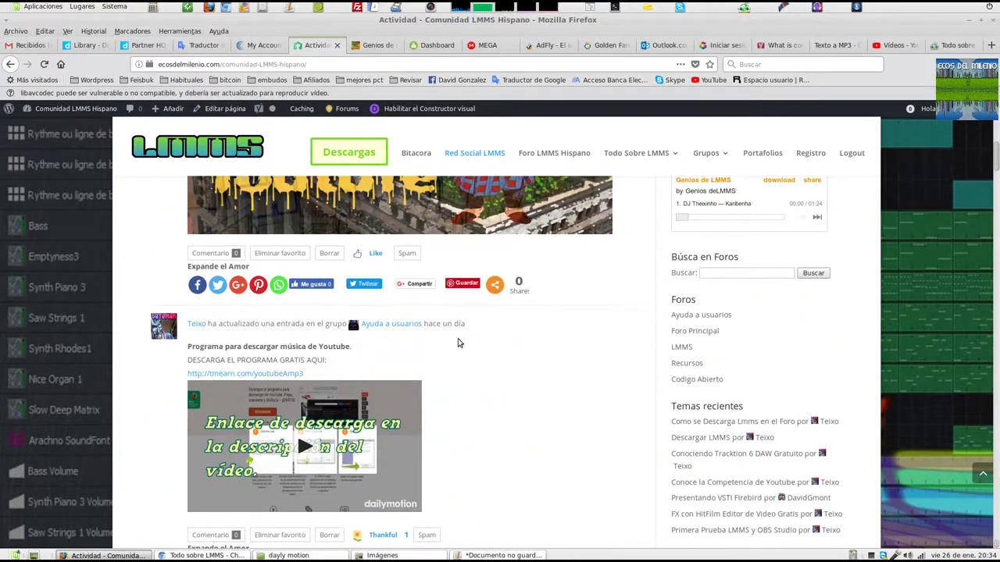
scroll(630, 342, "up", 3)
scroll(630, 323, "up", 2)
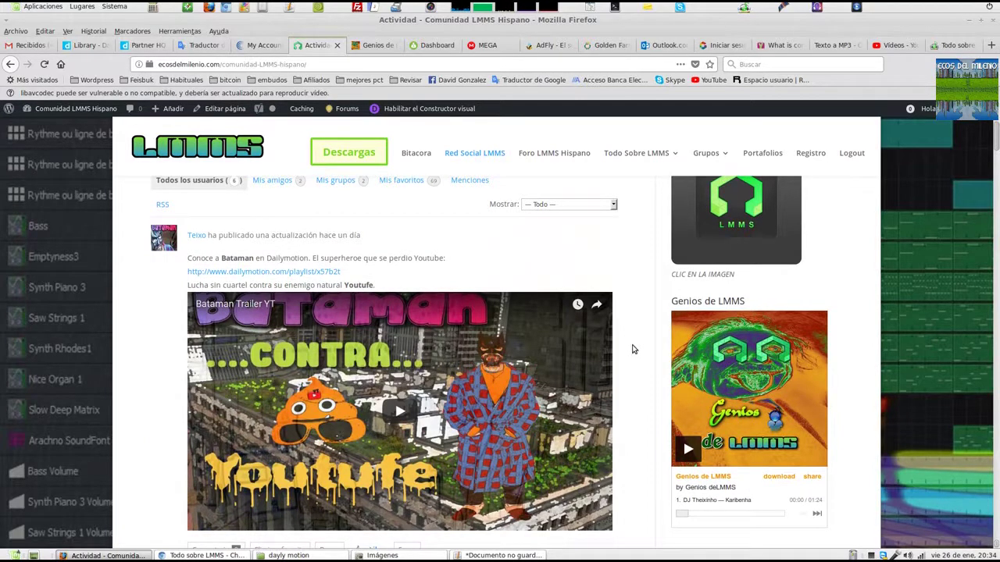
scroll(631, 343, "up", 3)
scroll(634, 344, "down", 10)
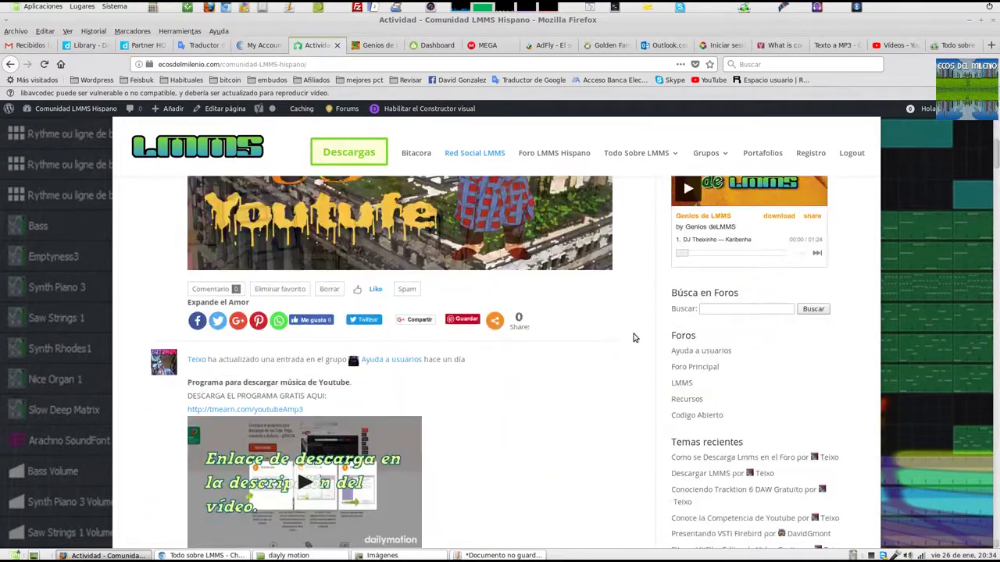
scroll(633, 337, "down", 10)
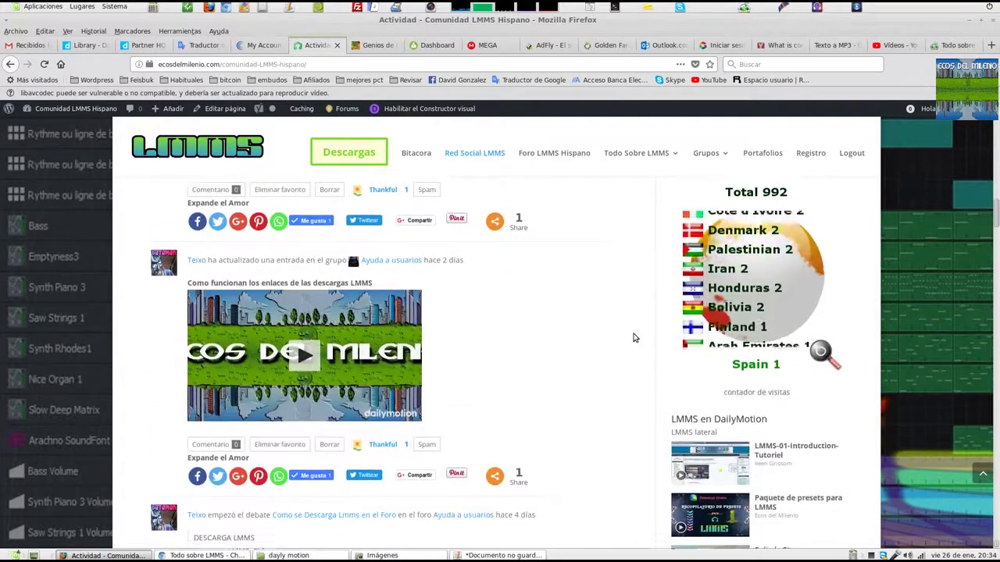
scroll(633, 338, "down", 1)
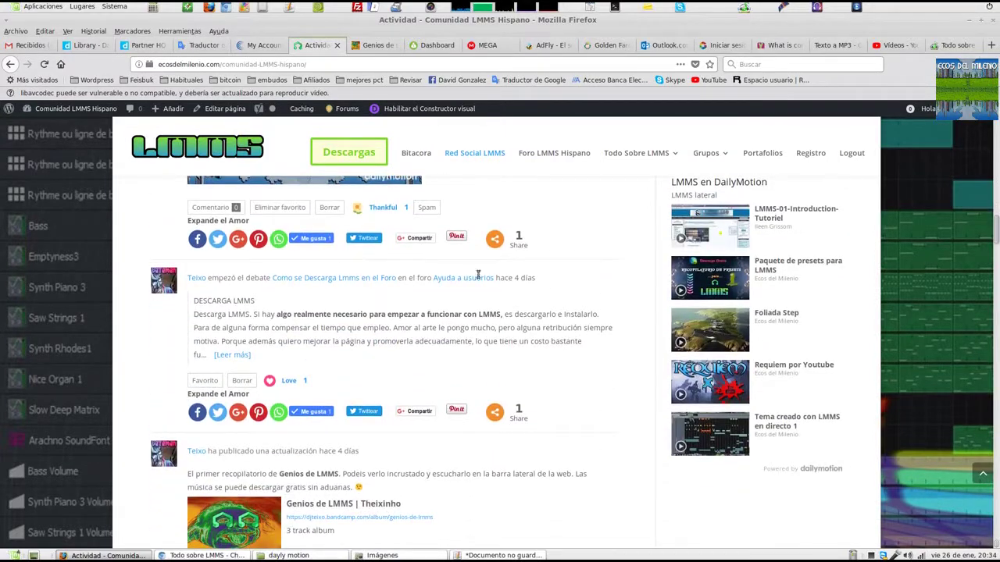